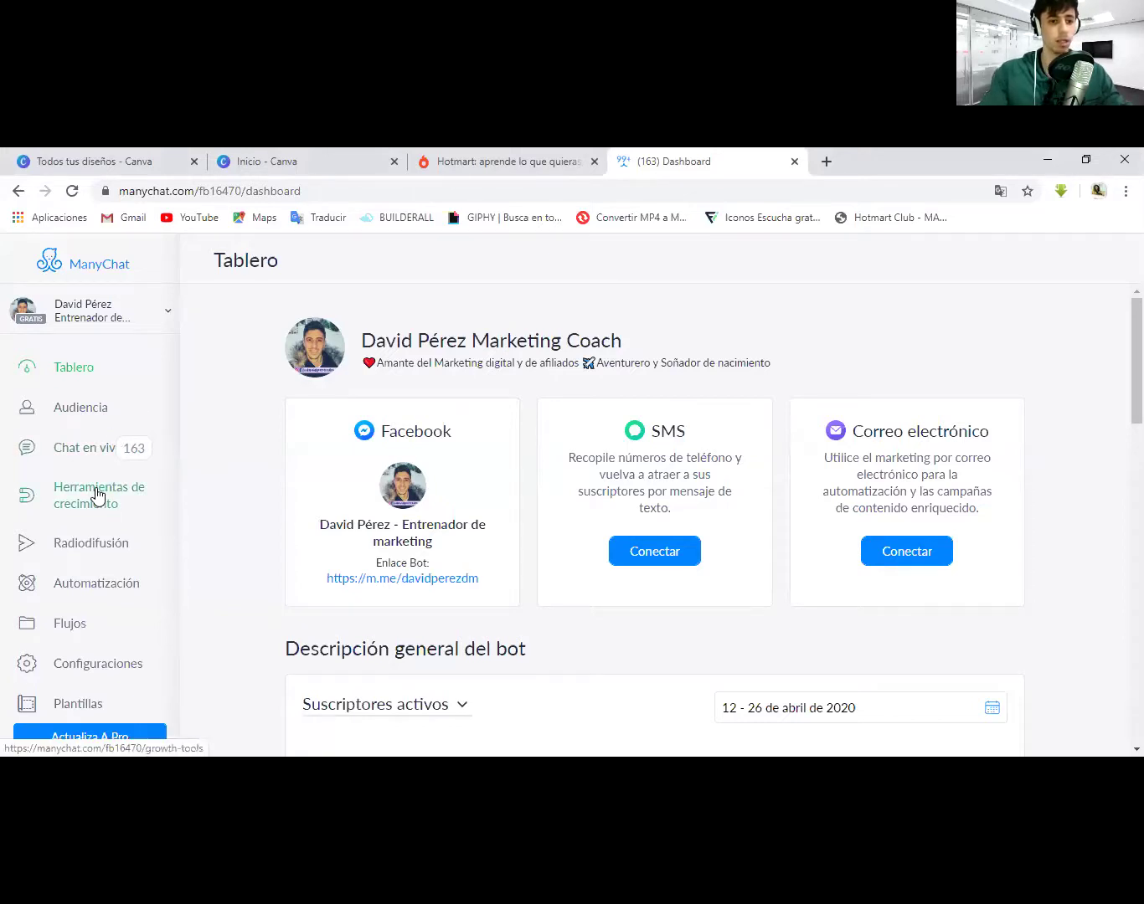
Look over the existing broadcasts and create a new broadcast that starts with Messenger.
{"action": "left_click", "coordinate": [97, 546]}
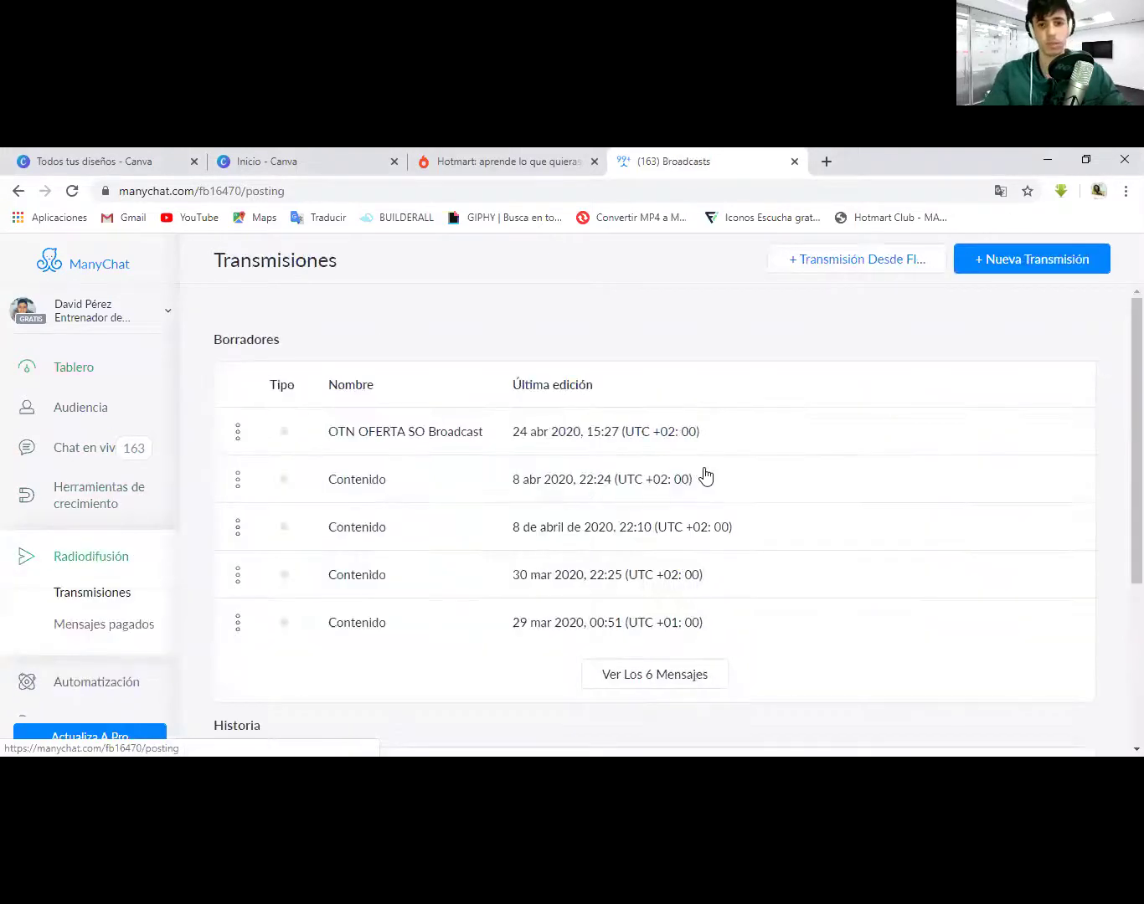
{"action": "scroll", "coordinate": [554, 404], "scroll_direction": "down", "scroll_amount": 1}
{"action": "right_click", "coordinate": [437, 315]}
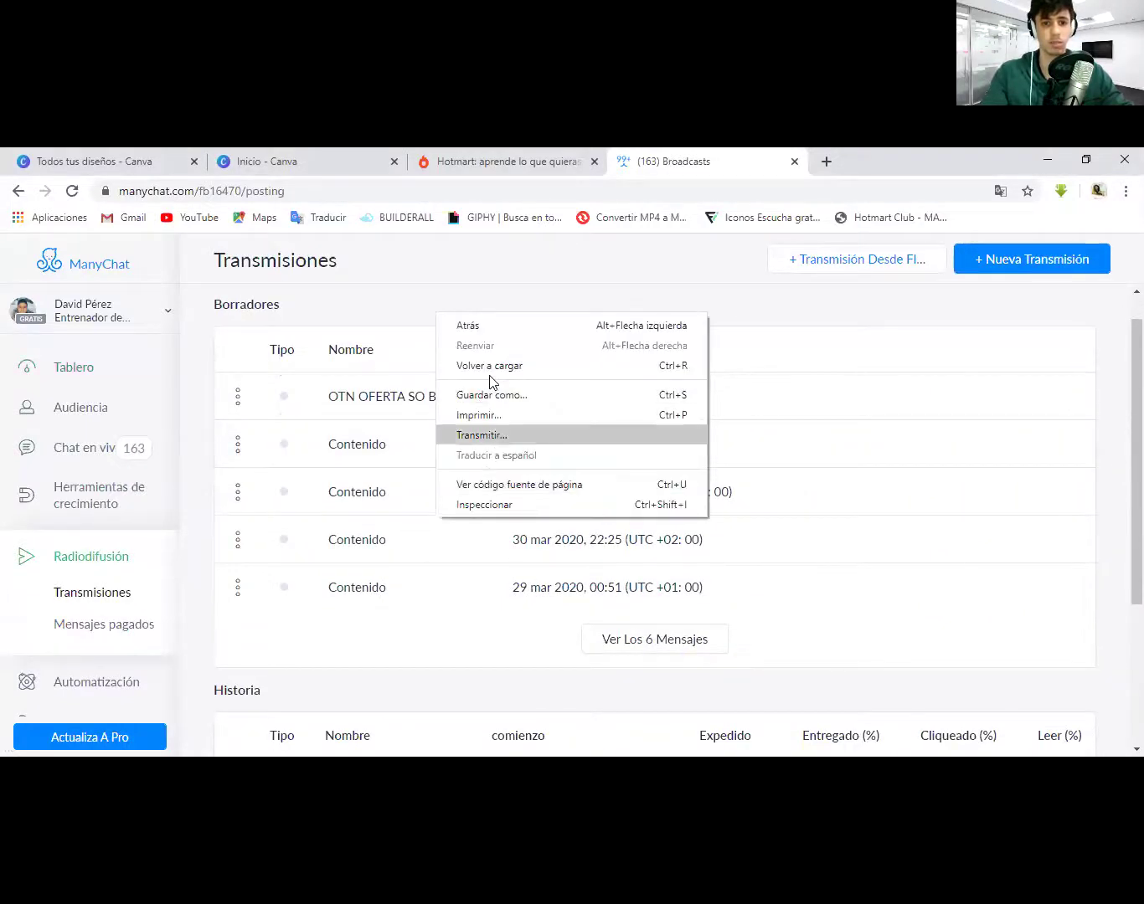
{"action": "left_click", "coordinate": [515, 308]}
{"action": "scroll", "coordinate": [510, 354], "scroll_direction": "down", "scroll_amount": 2}
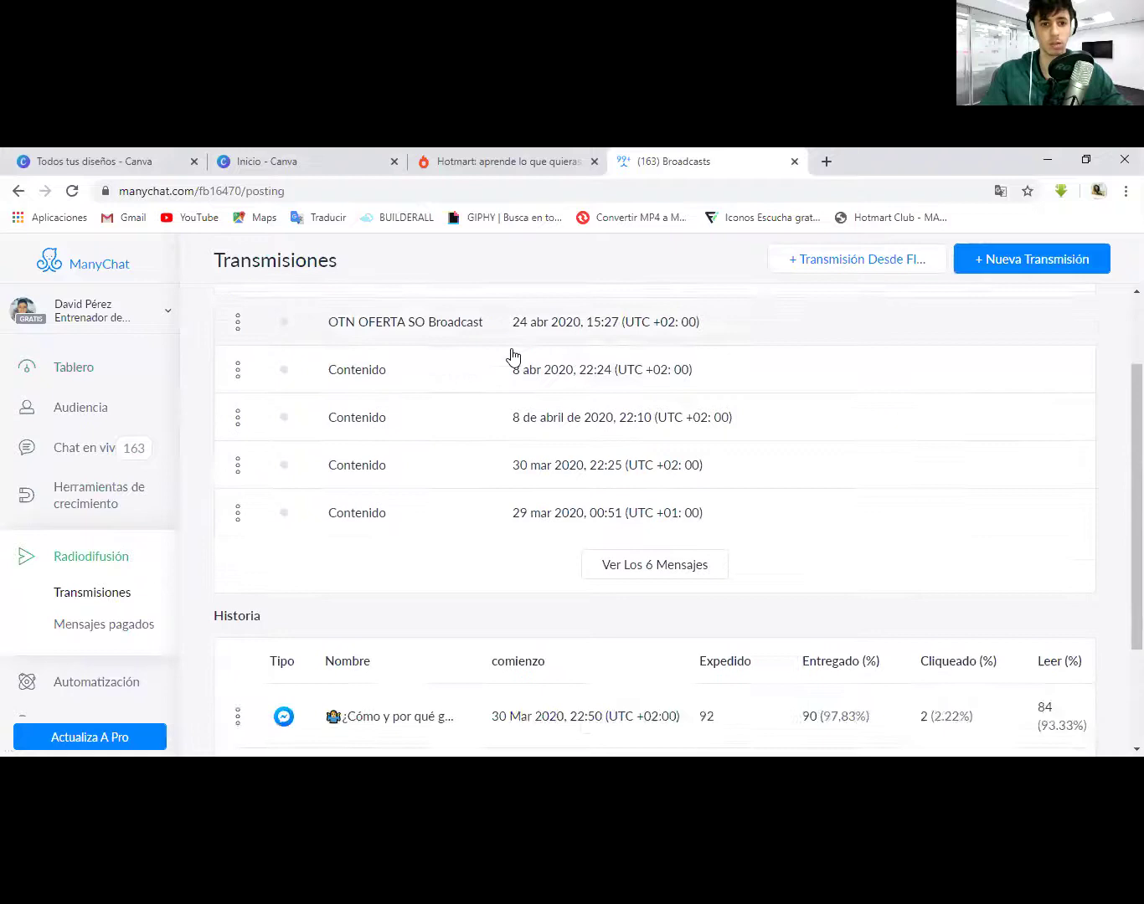
{"action": "scroll", "coordinate": [513, 355], "scroll_direction": "up", "scroll_amount": 1}
{"action": "scroll", "coordinate": [440, 465], "scroll_direction": "down", "scroll_amount": 2}
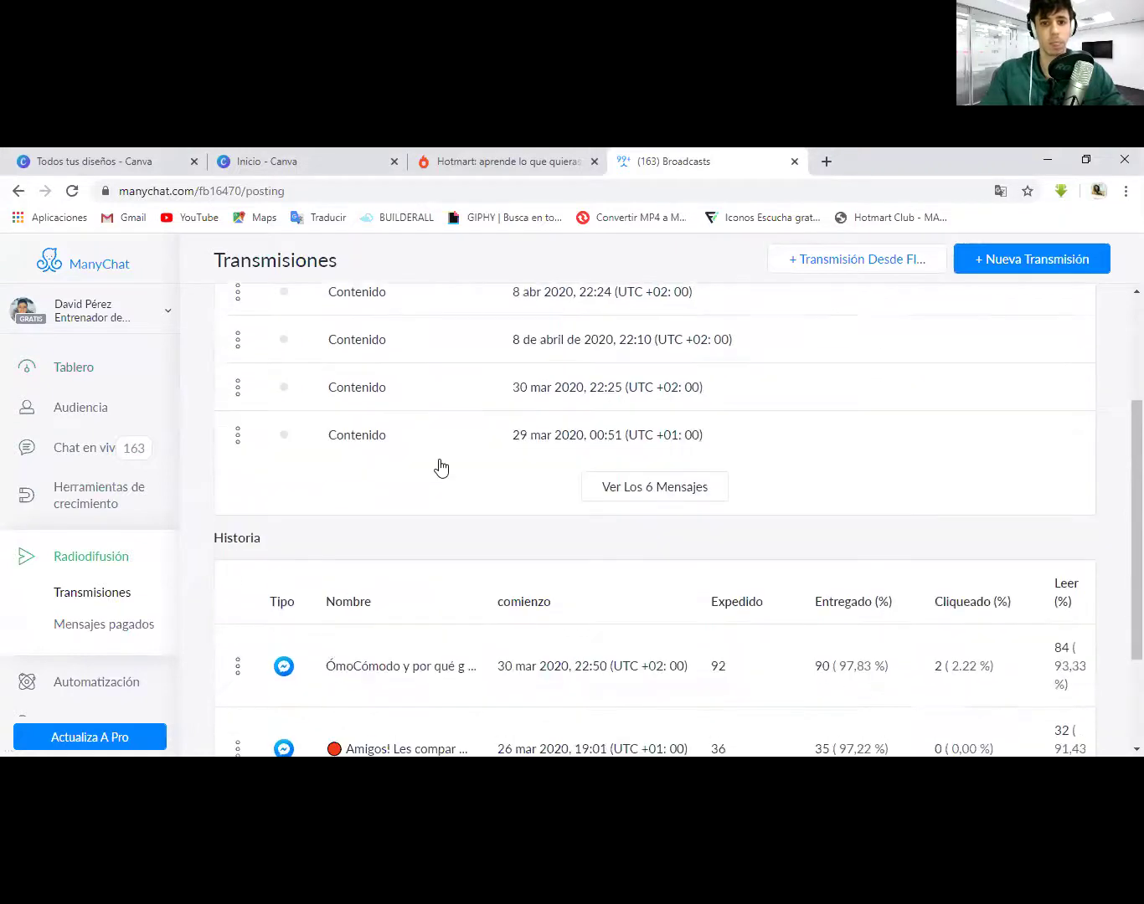
{"action": "scroll", "coordinate": [432, 473], "scroll_direction": "up", "scroll_amount": 3}
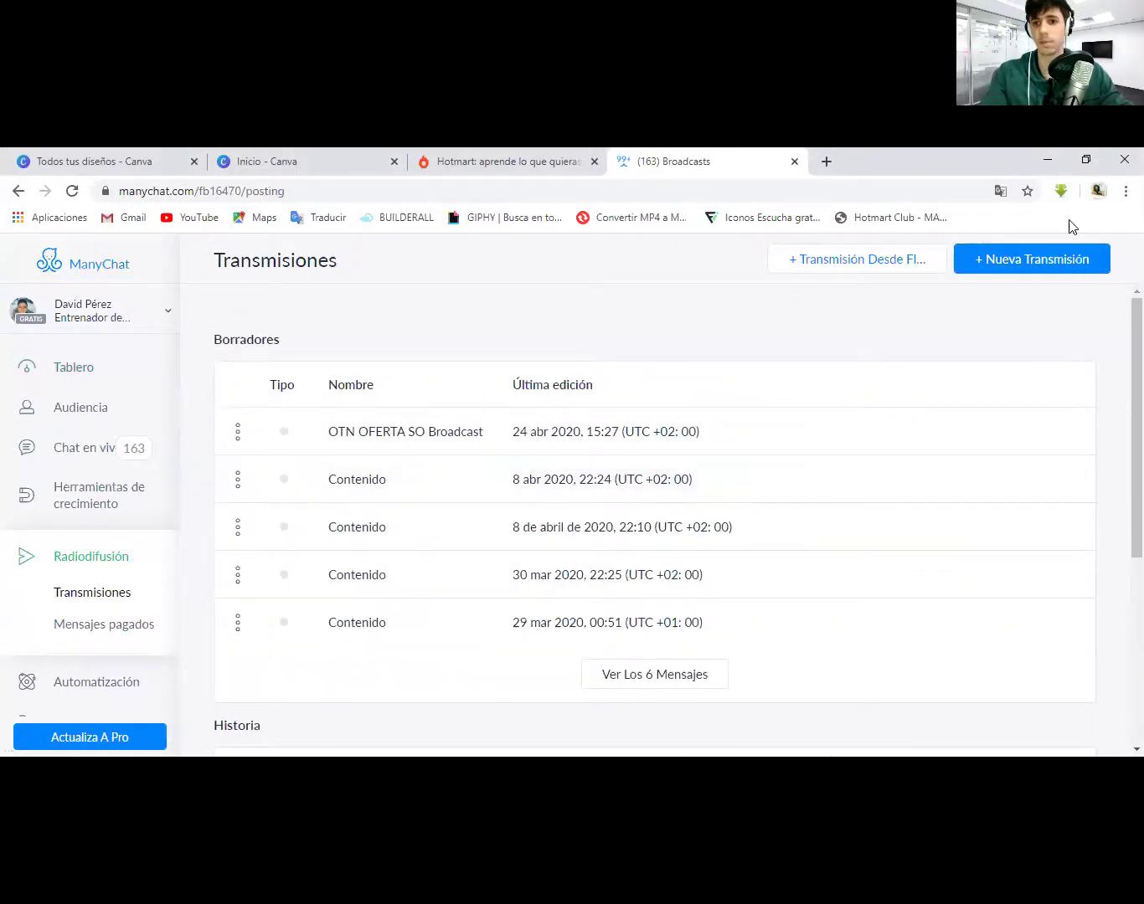
{"action": "left_click", "coordinate": [991, 268]}
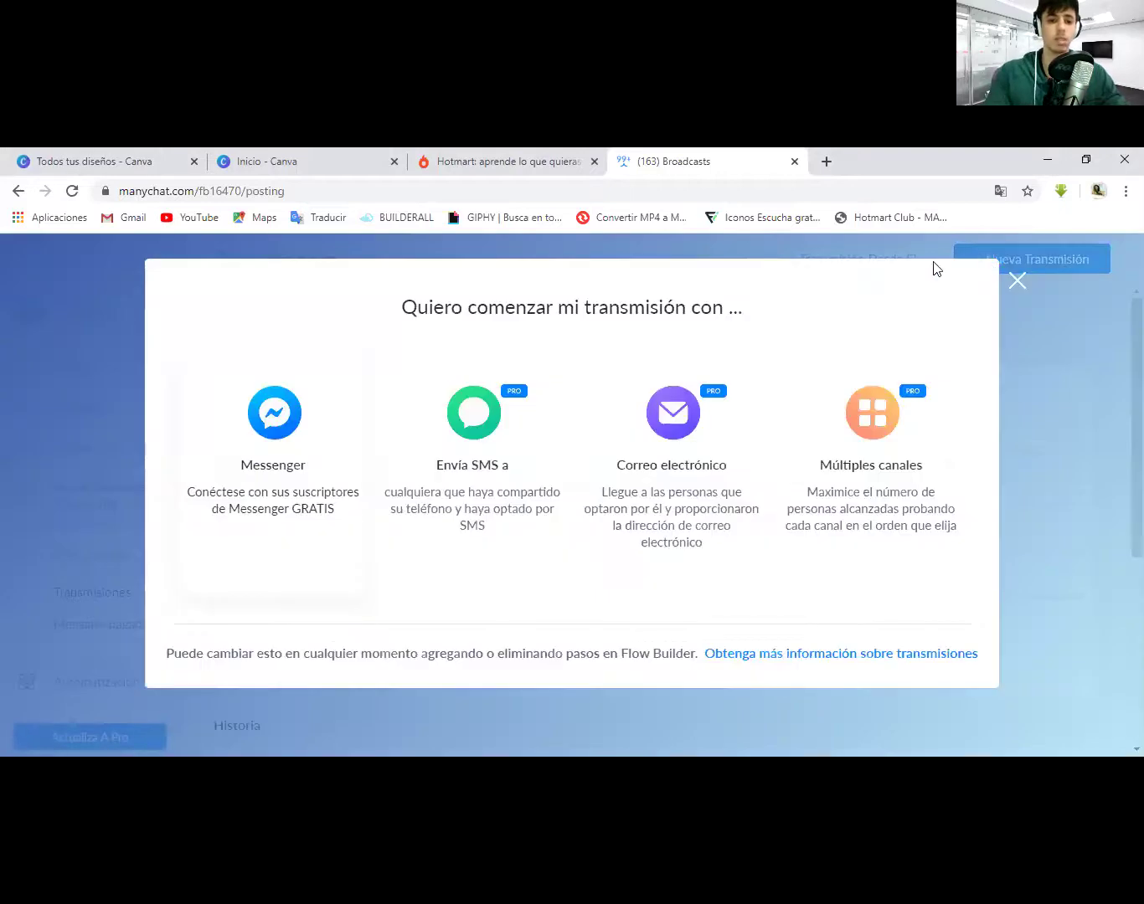
{"action": "left_click", "coordinate": [295, 408]}
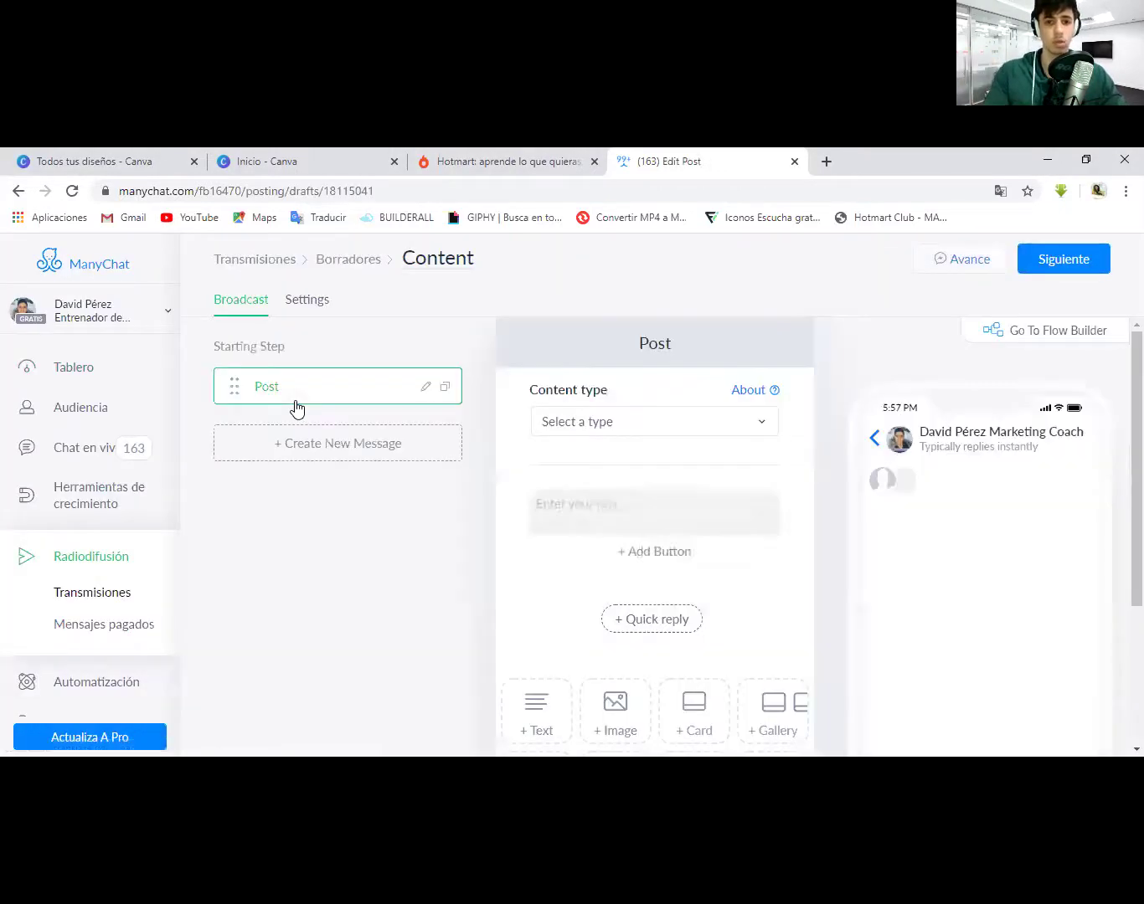
Paste the "5 pasos para comenzar en Hotmart sin Inversión" live-session invitation as the message text and set the content type to Confirmed Event Update.
{"action": "left_click", "coordinate": [580, 515]}
{"action": "key", "text": "ctrl+v"}
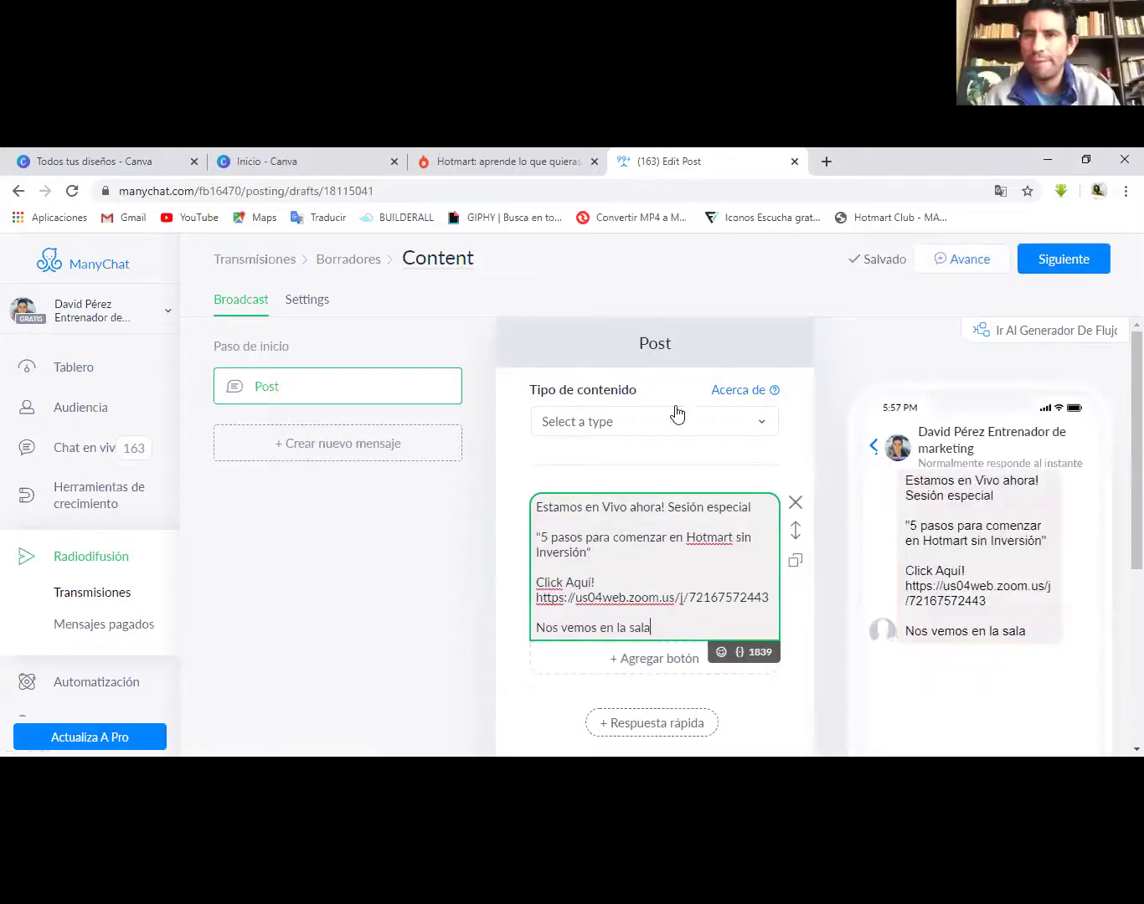
{"action": "left_click", "coordinate": [609, 409]}
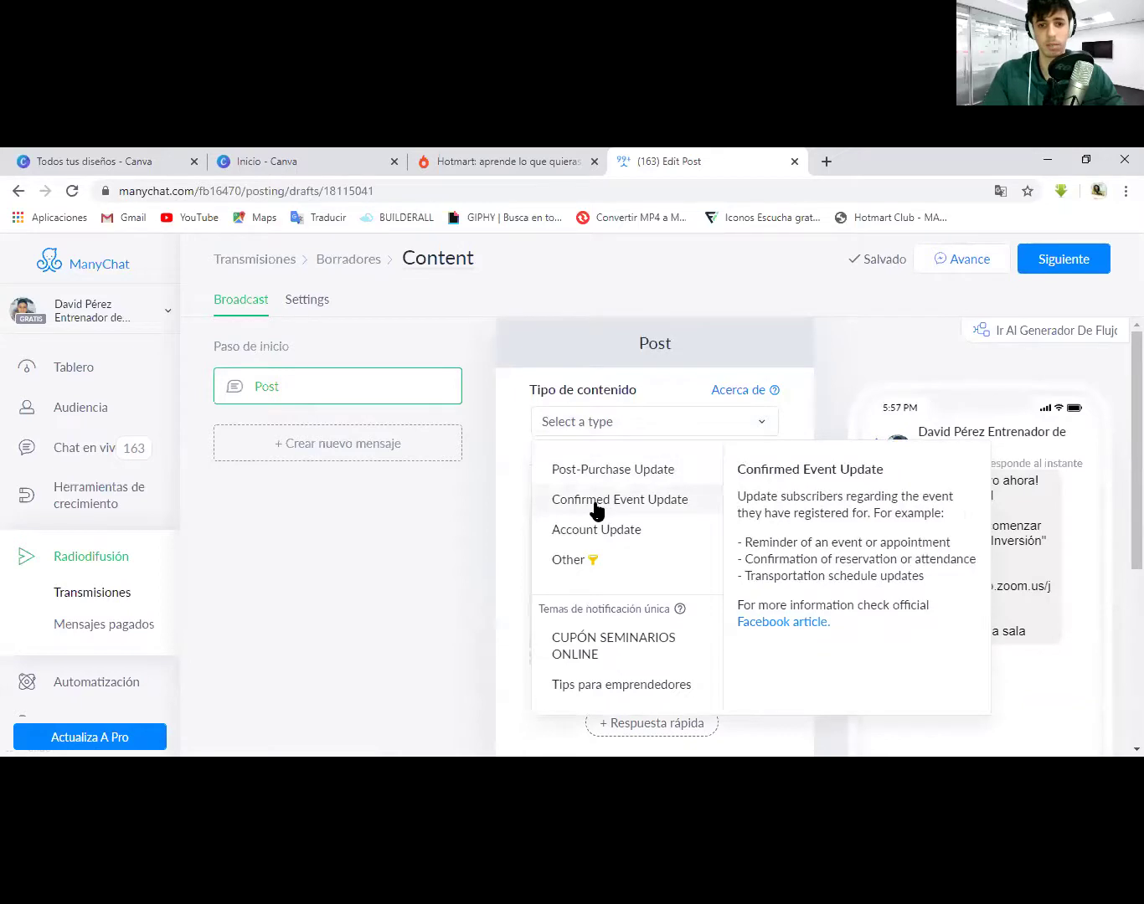
{"action": "left_click", "coordinate": [596, 503]}
Add a button titled "PARTICIPA AHORA" below the message text.
{"action": "scroll", "coordinate": [641, 512], "scroll_direction": "down", "scroll_amount": 3}
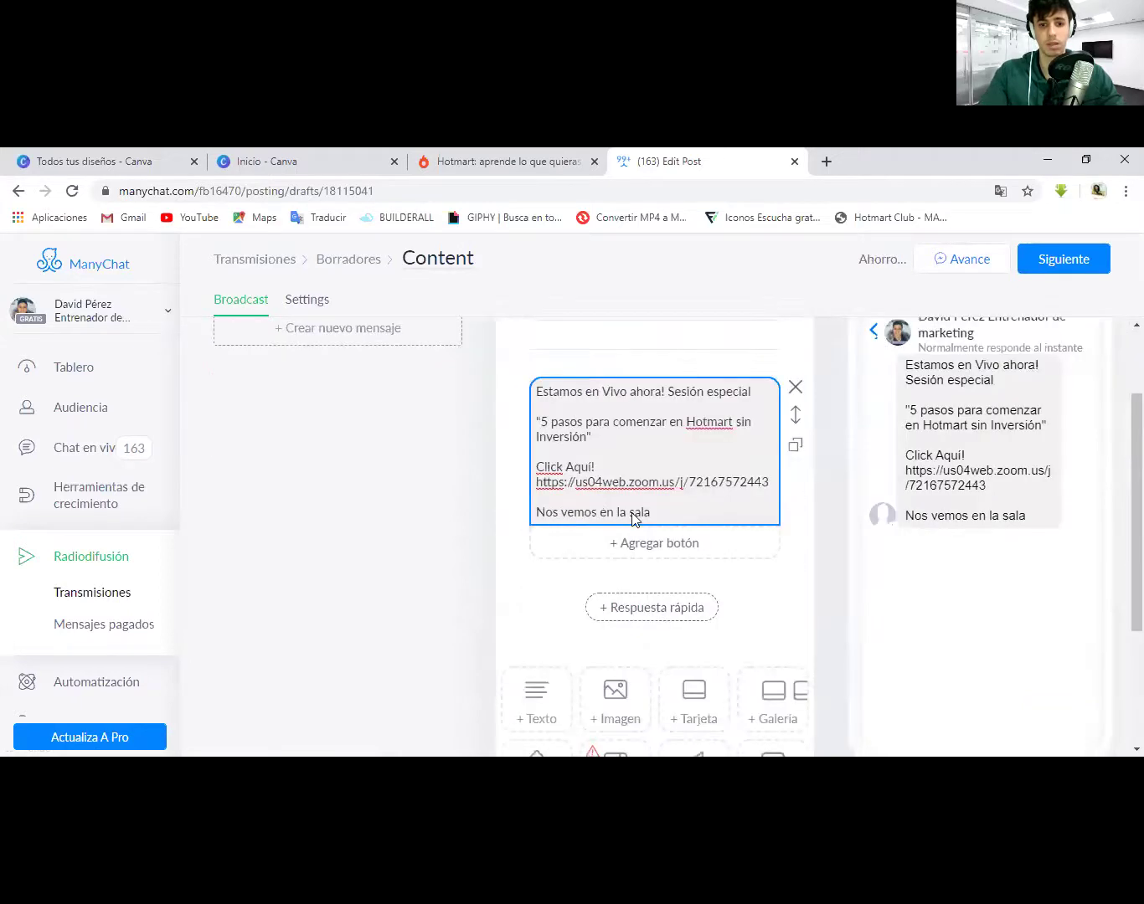
{"action": "left_click", "coordinate": [655, 503]}
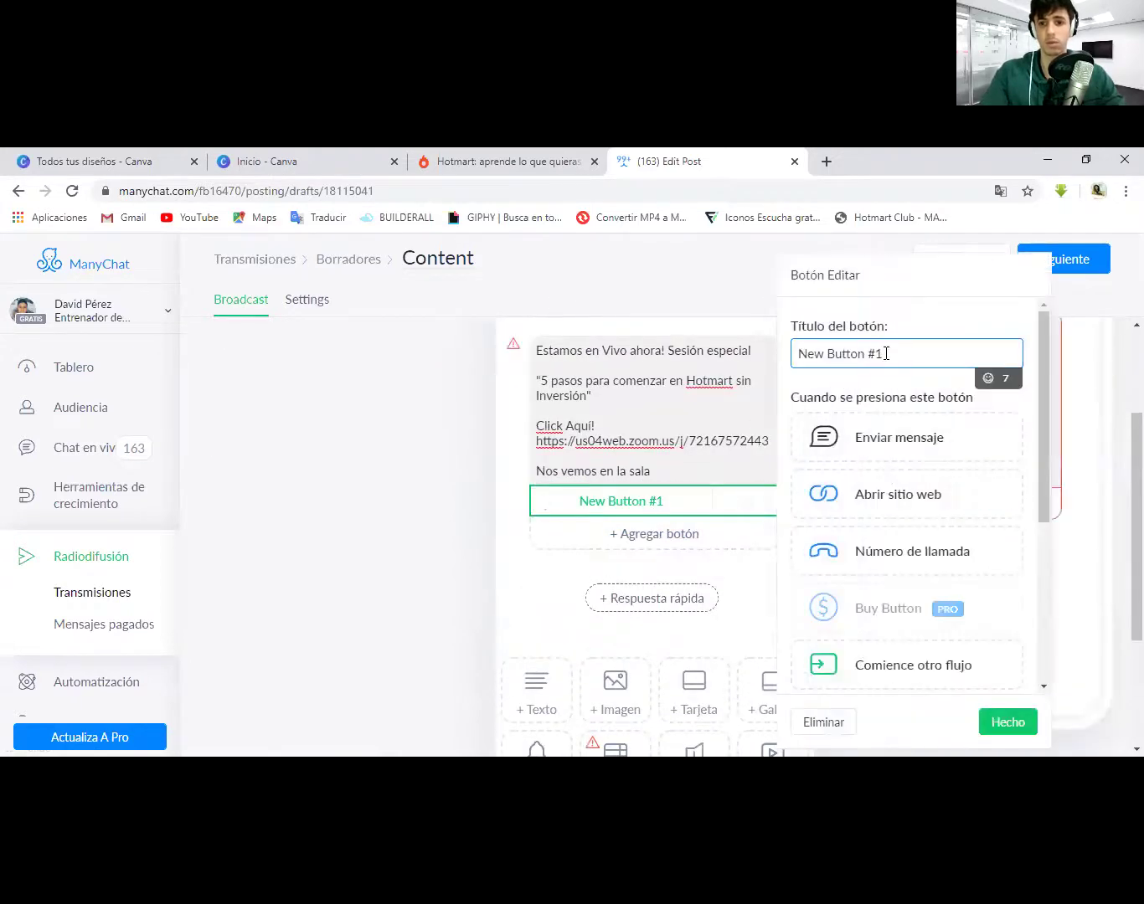
{"action": "left_click_drag", "start_coordinate": [871, 353], "coordinate": [692, 365]}
{"action": "type", "text": "PARTICIPA AHORA"}
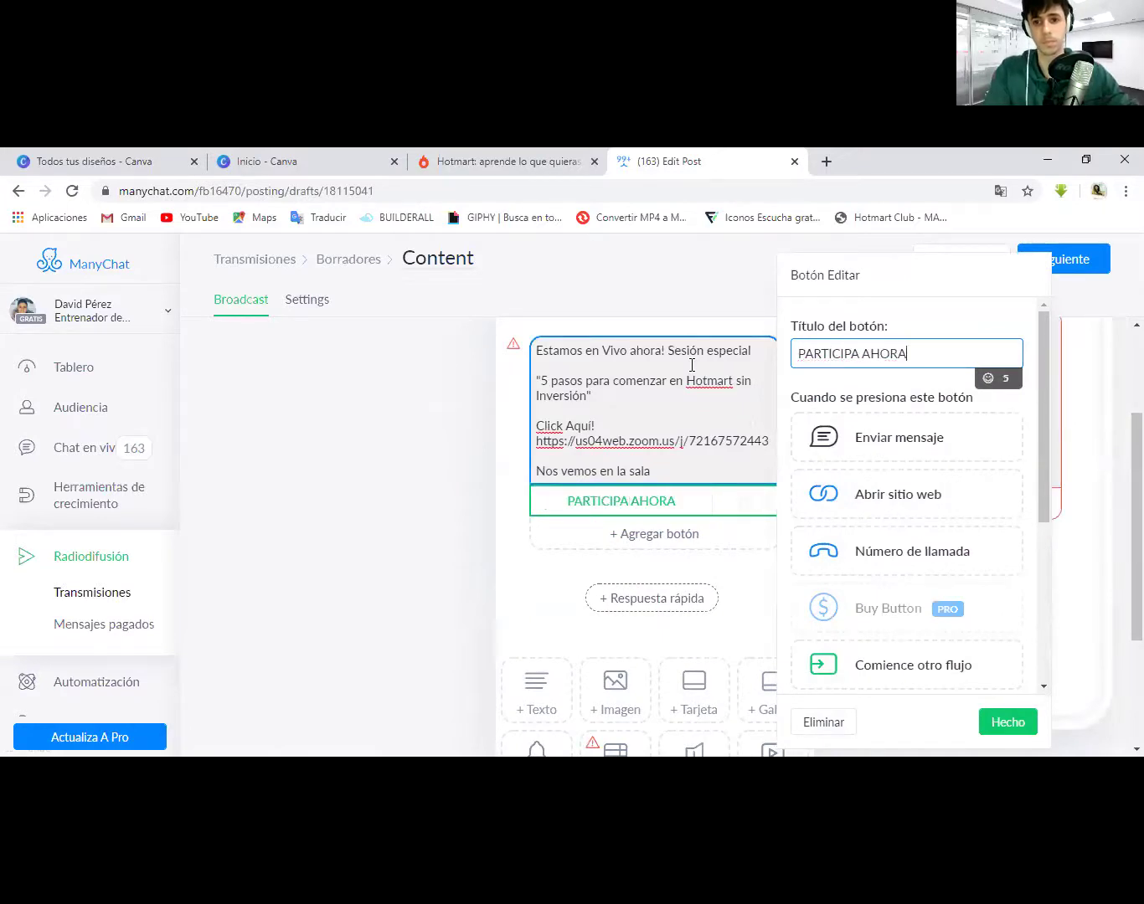
{"action": "left_click", "coordinate": [885, 506]}
Copy the Zoom link from the message and make the "PARTICIPA AHORA" button open it as a website.
{"action": "left_click", "coordinate": [537, 452]}
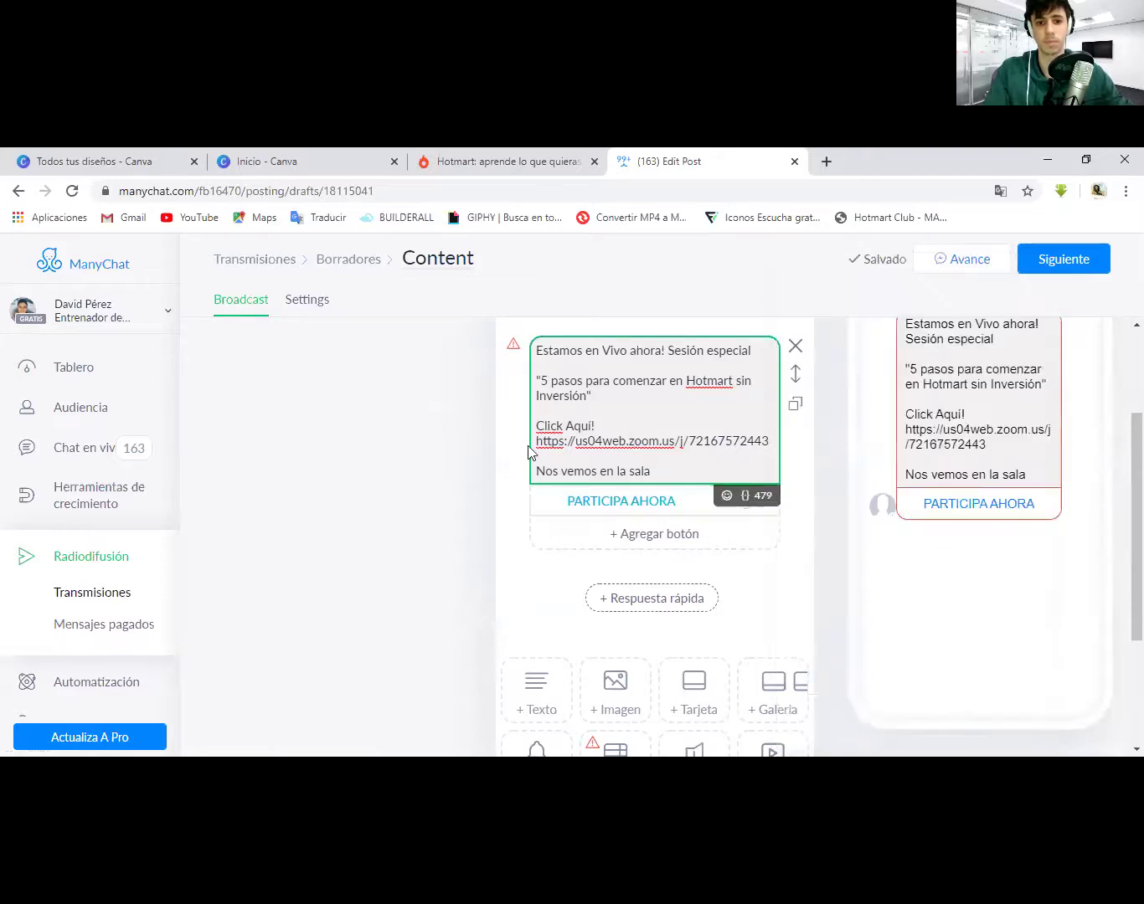
{"action": "left_click_drag", "start_coordinate": [539, 441], "coordinate": [766, 444]}
{"action": "key", "text": "ctrl+c"}
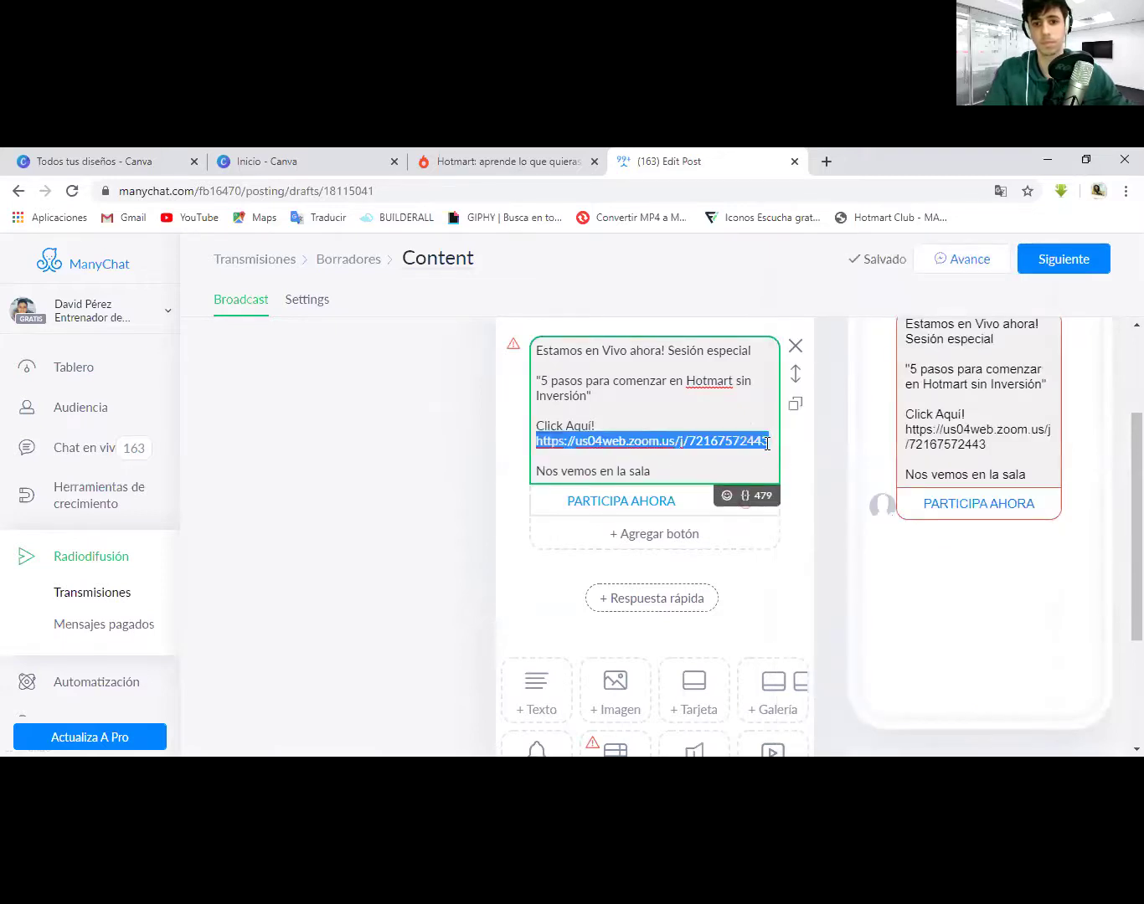
{"action": "left_click", "coordinate": [710, 501]}
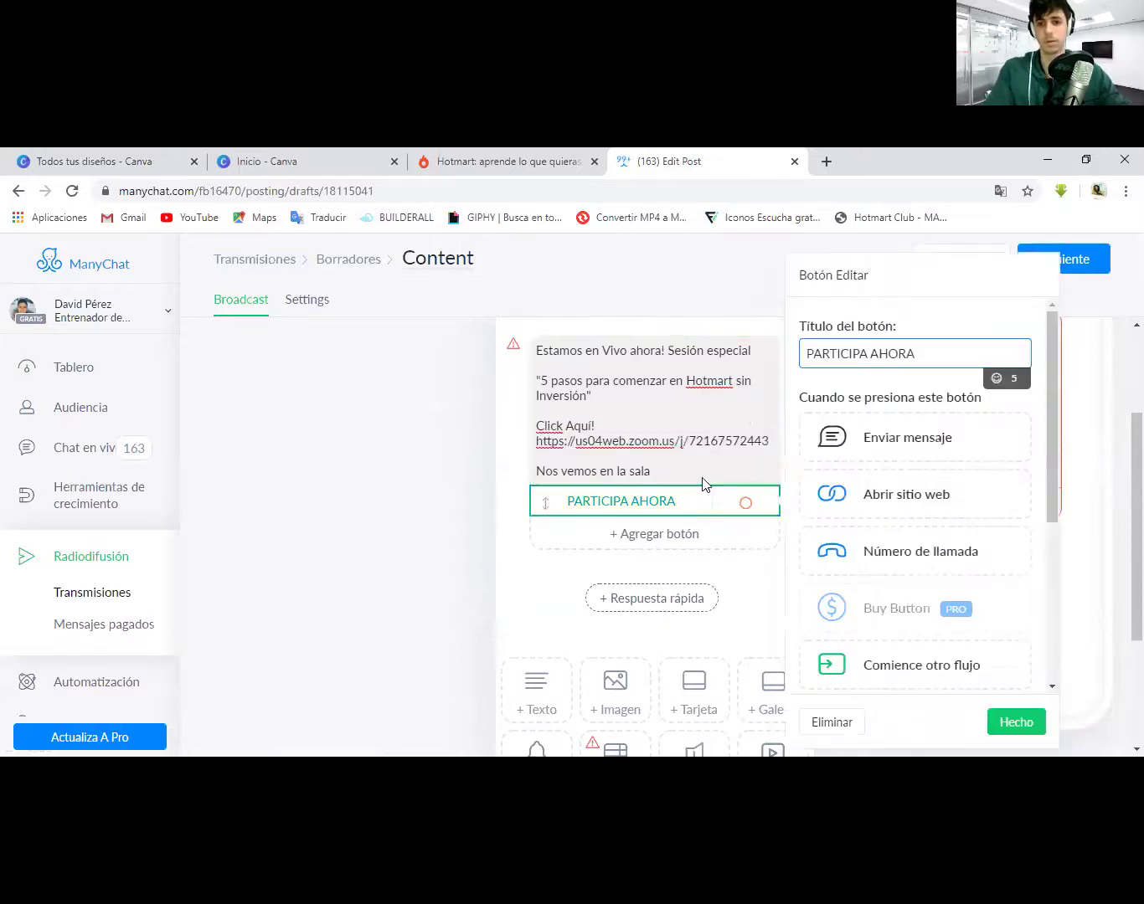
{"action": "left_click", "coordinate": [858, 491]}
{"action": "left_click", "coordinate": [841, 532]}
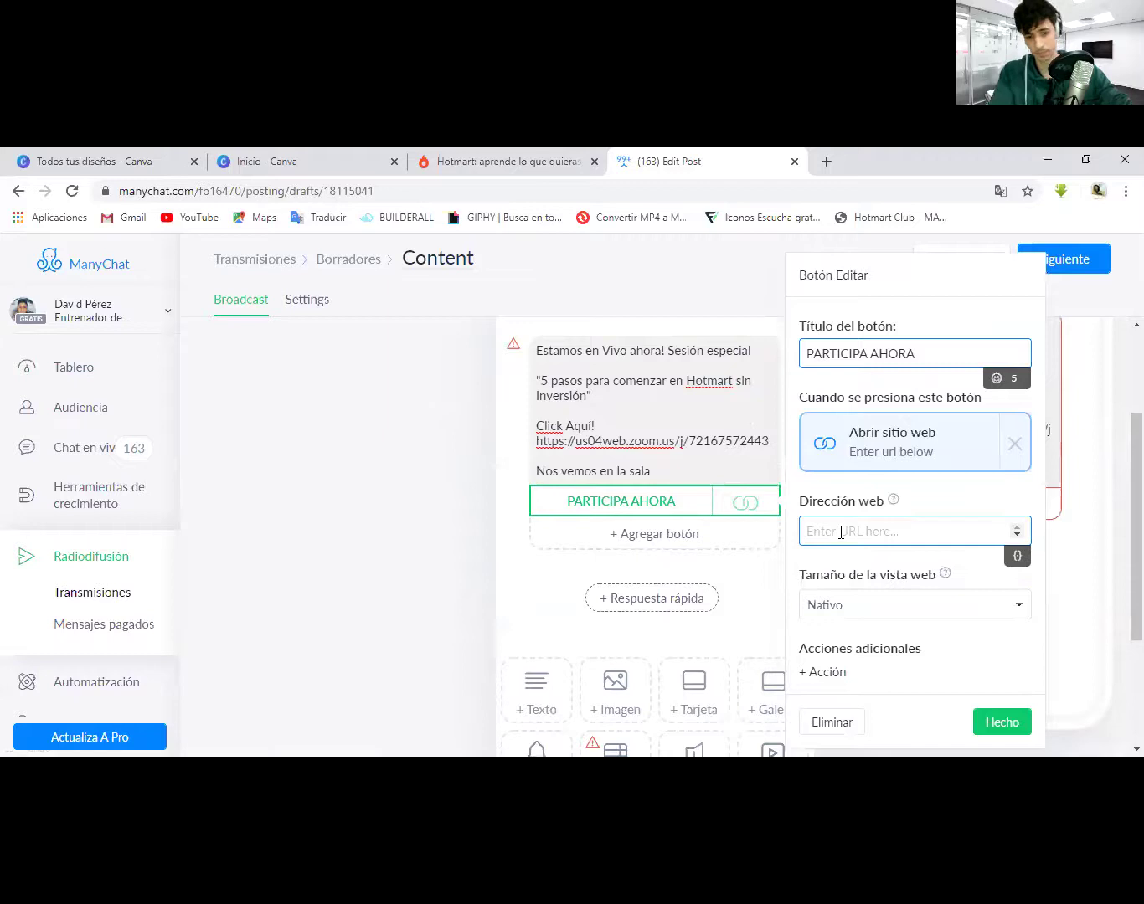
{"action": "key", "text": "ctrl+v"}
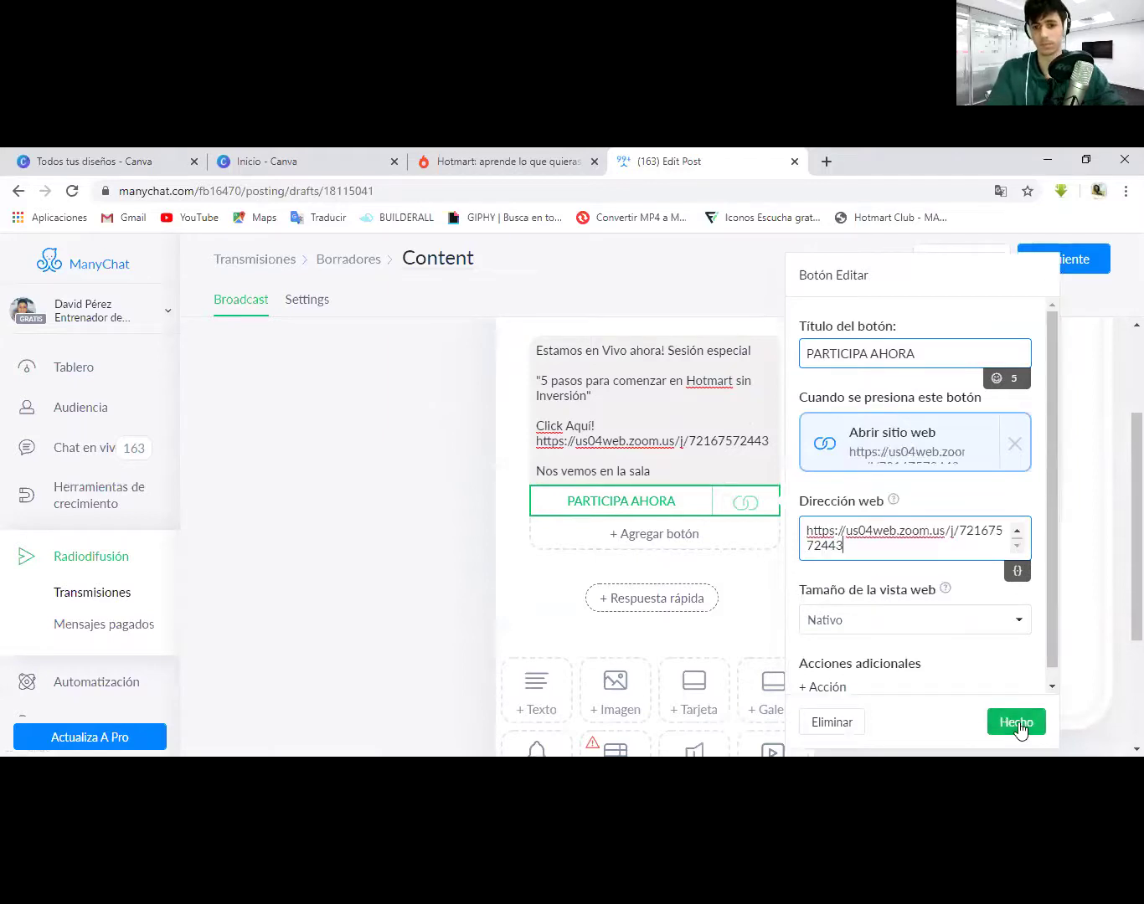
{"action": "left_click", "coordinate": [1014, 723]}
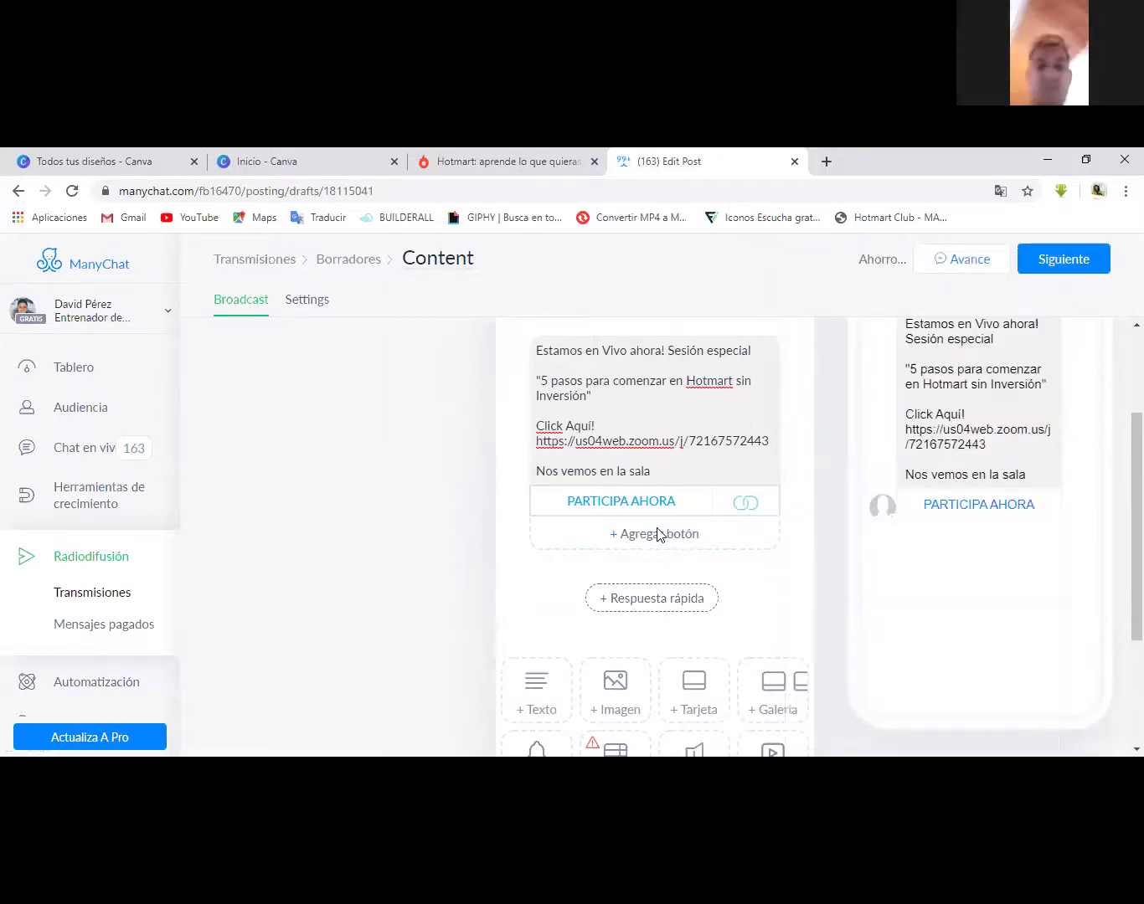
Add an image block to the post and move it above the text message.
{"action": "left_click", "coordinate": [614, 680]}
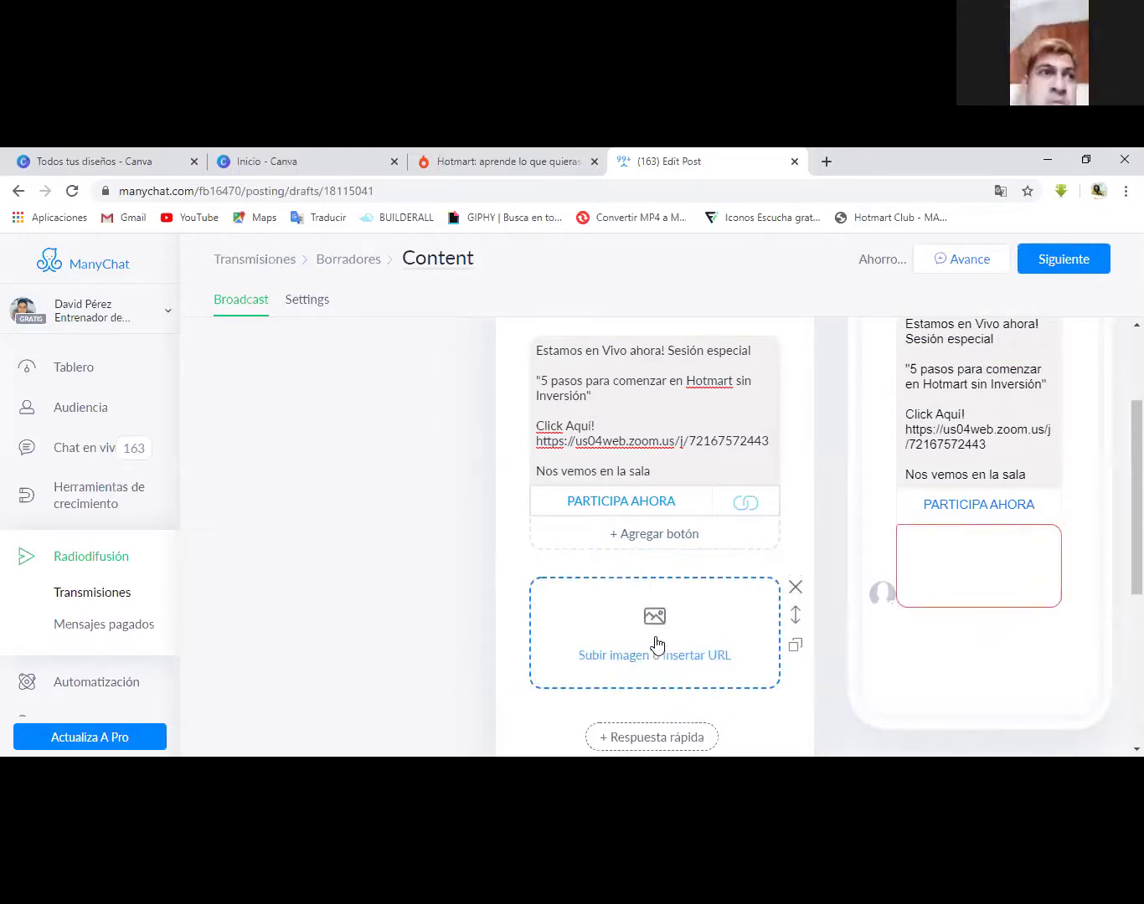
{"action": "left_click", "coordinate": [655, 404]}
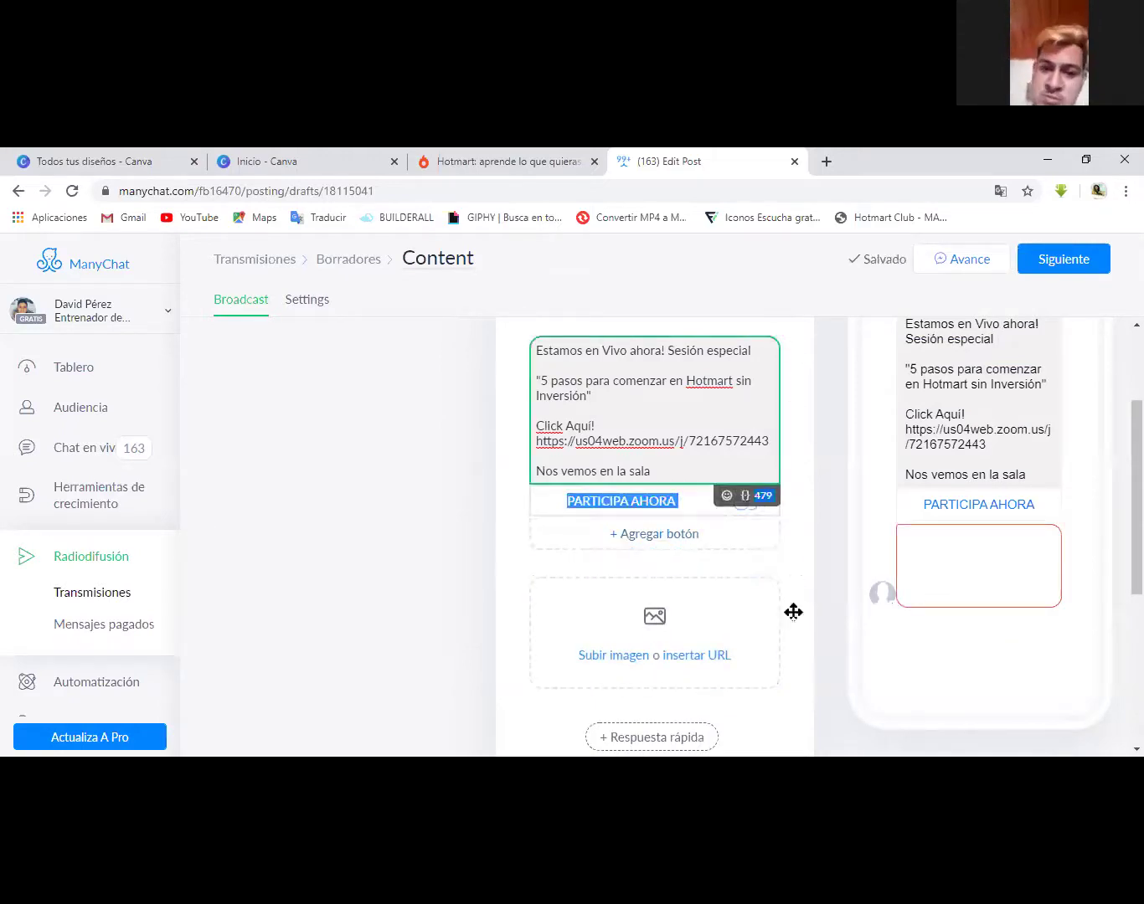
{"action": "left_click", "coordinate": [792, 613]}
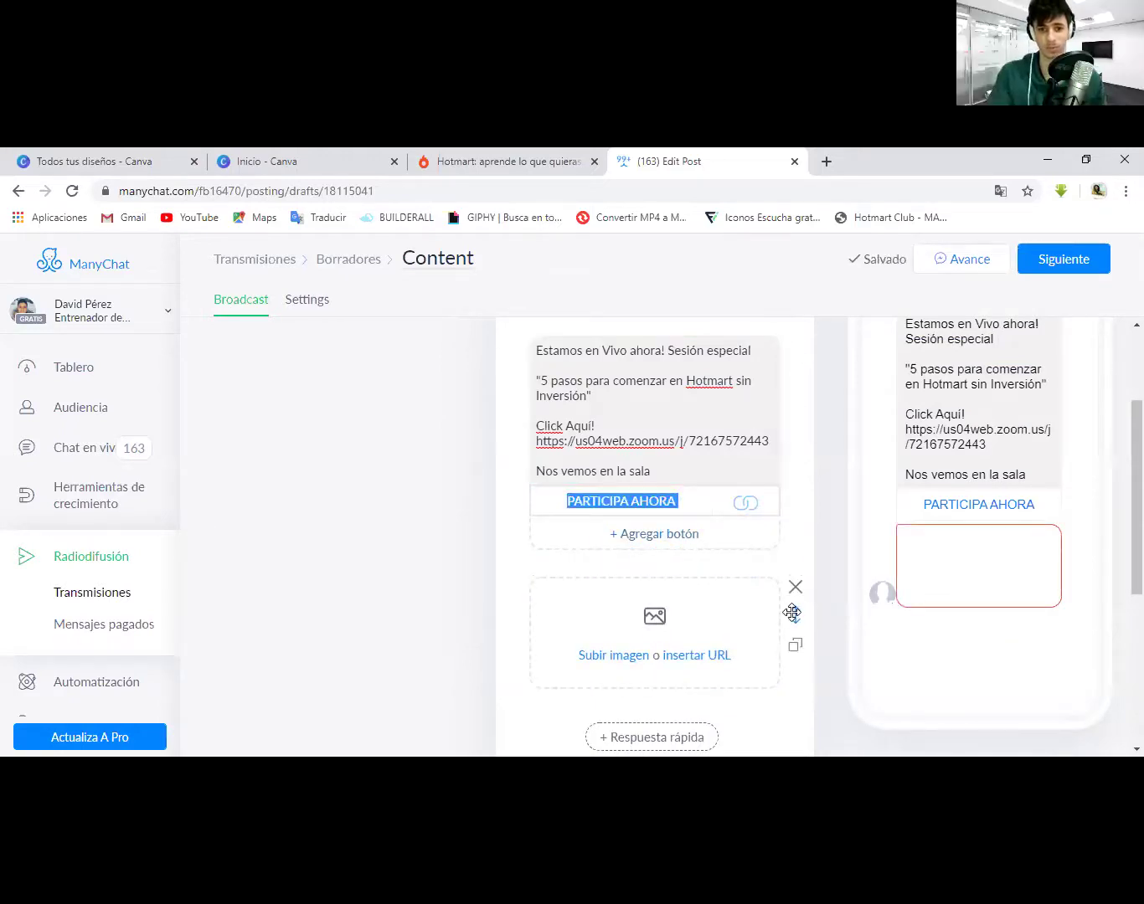
{"action": "left_click_drag", "start_coordinate": [791, 613], "coordinate": [671, 404]}
Upload the image "¡Prepárate con migo!" from the Descargas folder into the image block.
{"action": "left_click", "coordinate": [669, 404]}
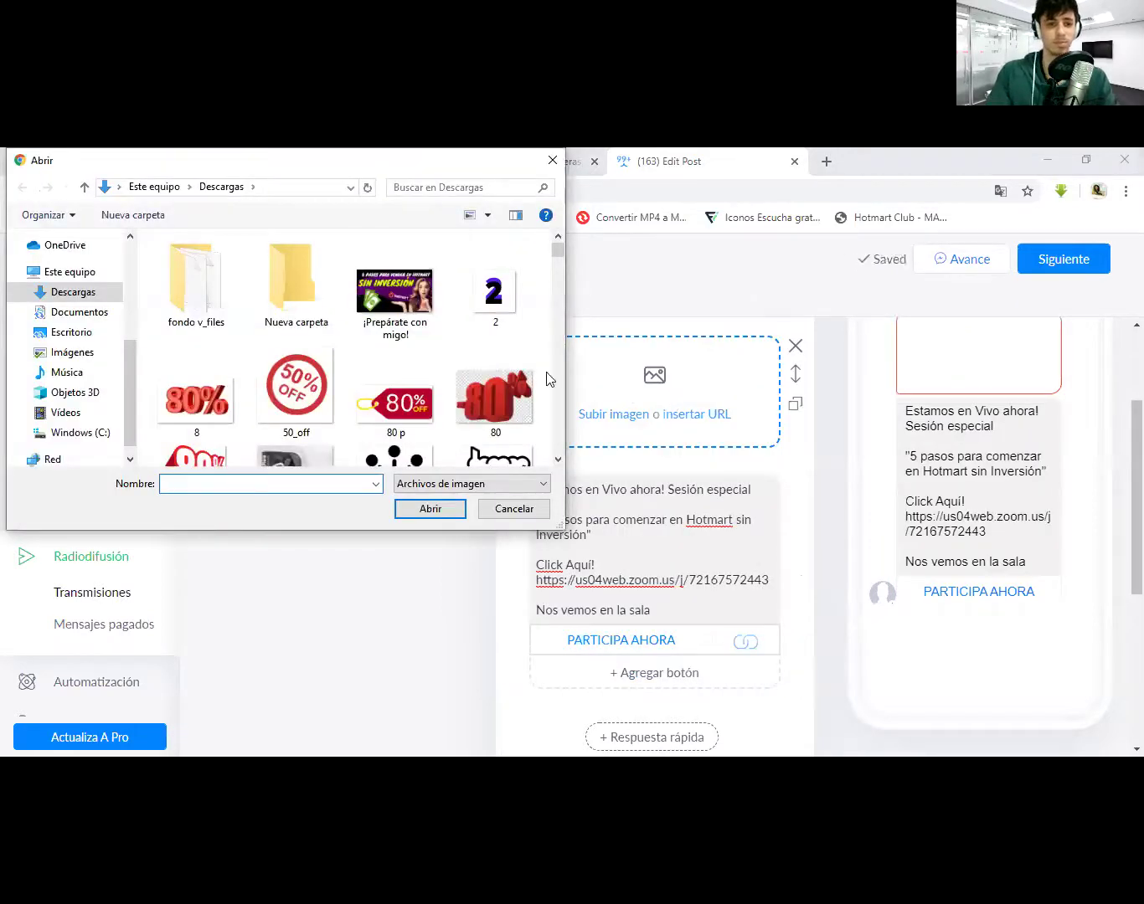
{"action": "left_click", "coordinate": [399, 335]}
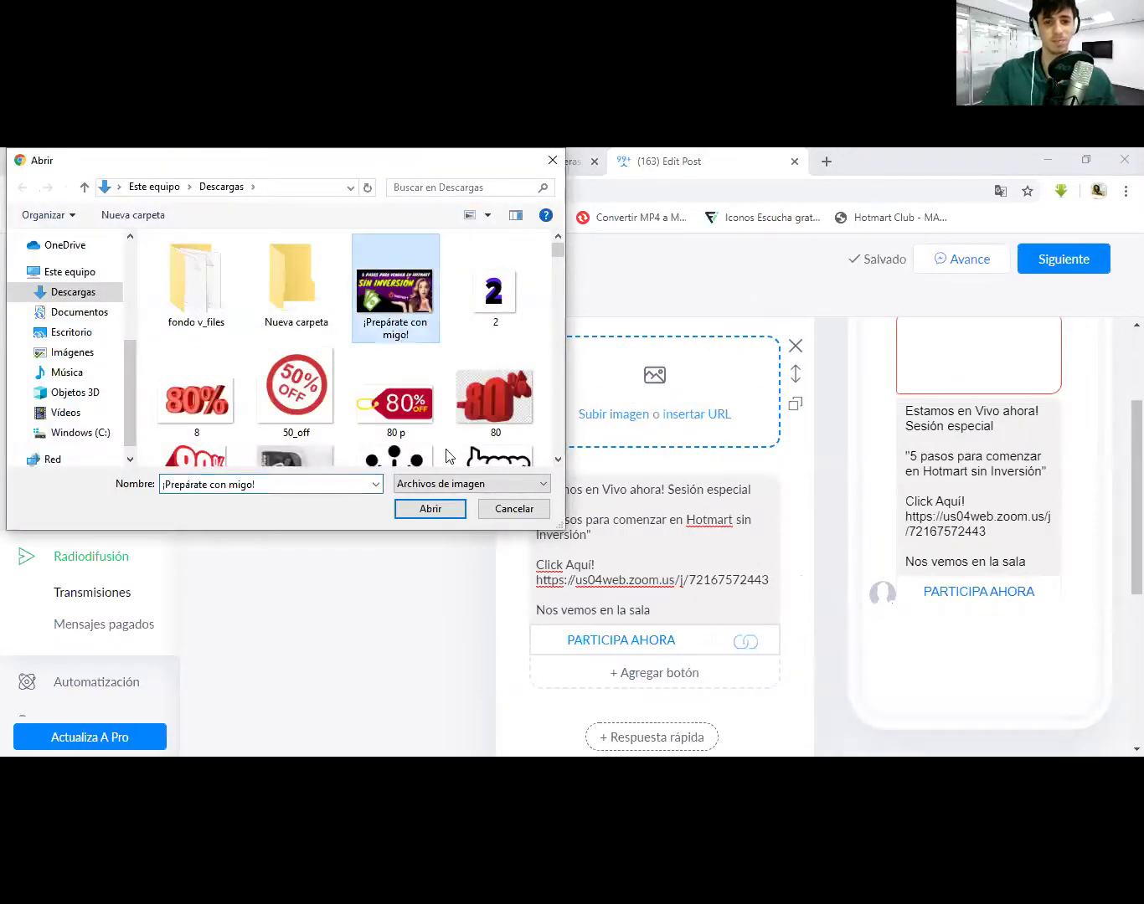
{"action": "left_click", "coordinate": [430, 511]}
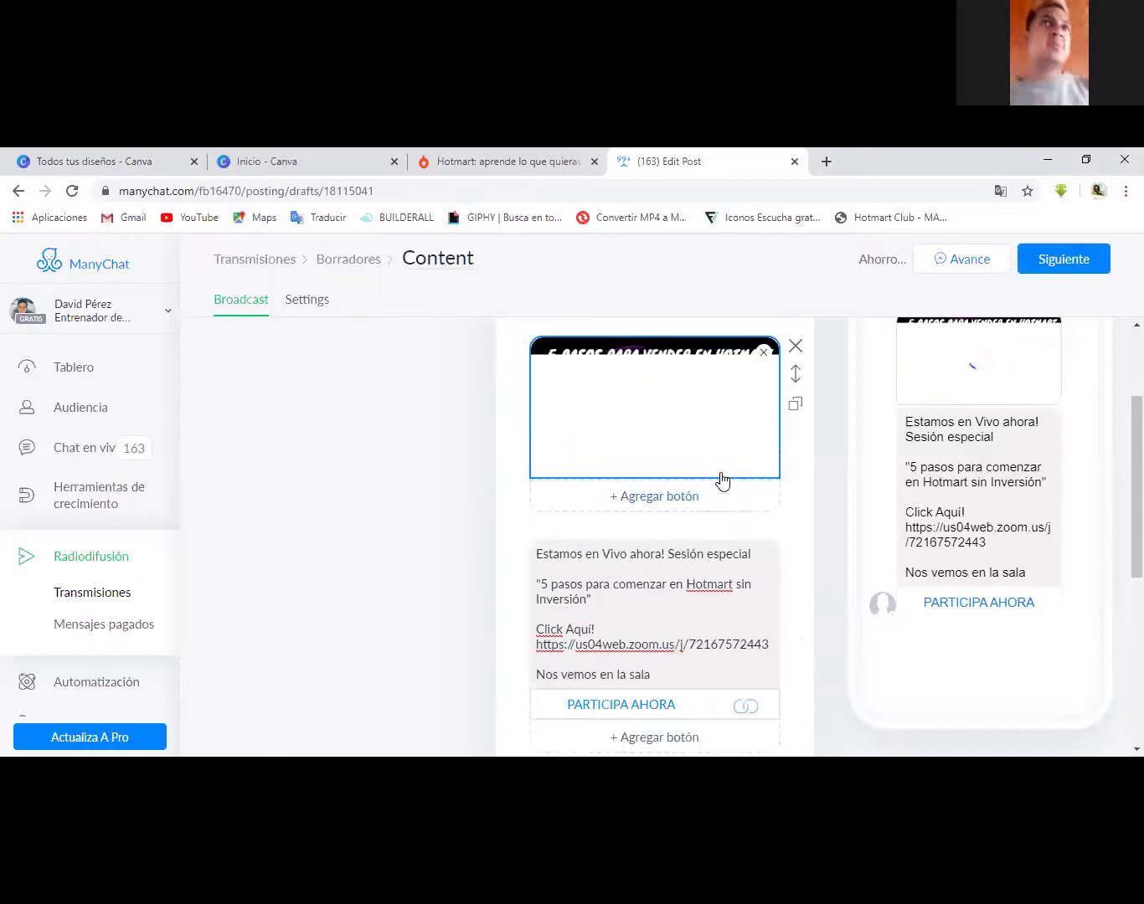
Review the finished post: its content type, image, message text and the settings of the "PARTICIPA AHORA" button.
{"action": "scroll", "coordinate": [723, 473], "scroll_direction": "down", "scroll_amount": 1}
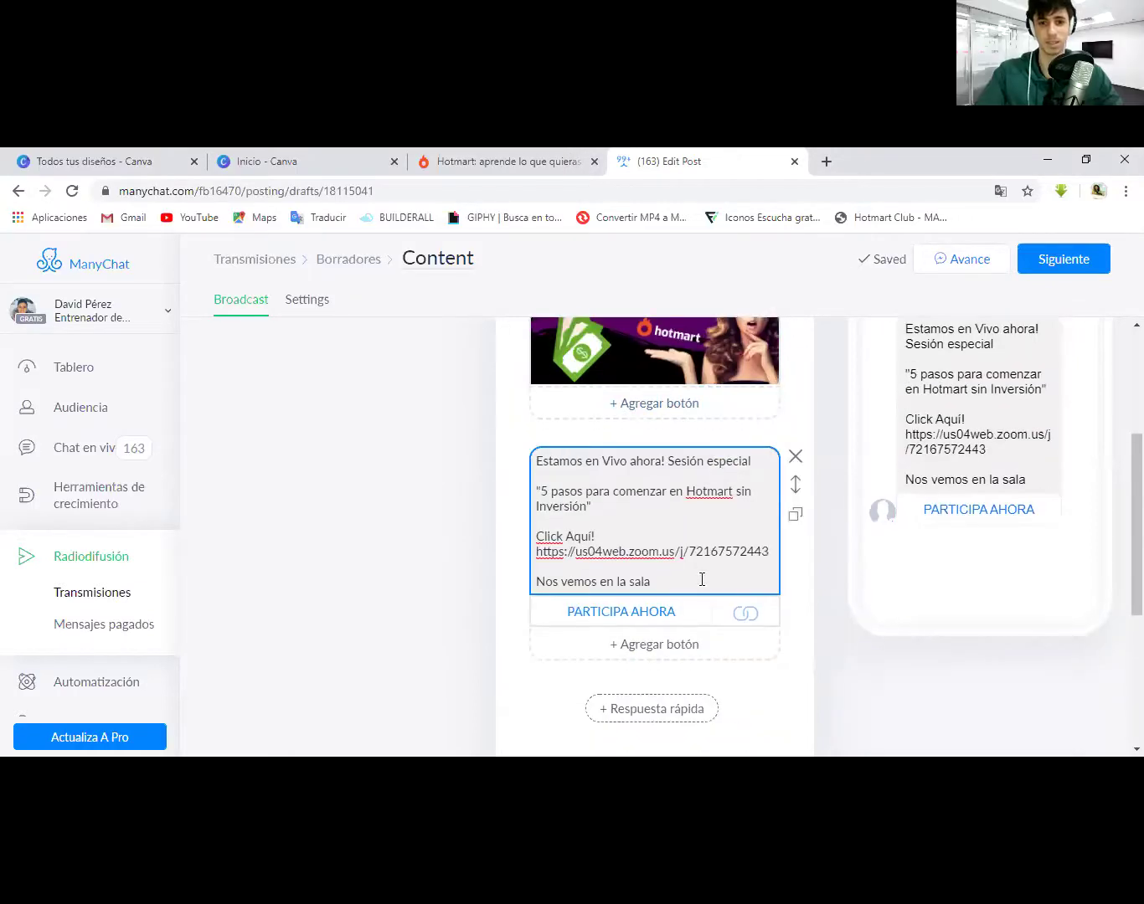
{"action": "scroll", "coordinate": [696, 514], "scroll_direction": "up", "scroll_amount": 1}
{"action": "scroll", "coordinate": [707, 507], "scroll_direction": "down", "scroll_amount": 1}
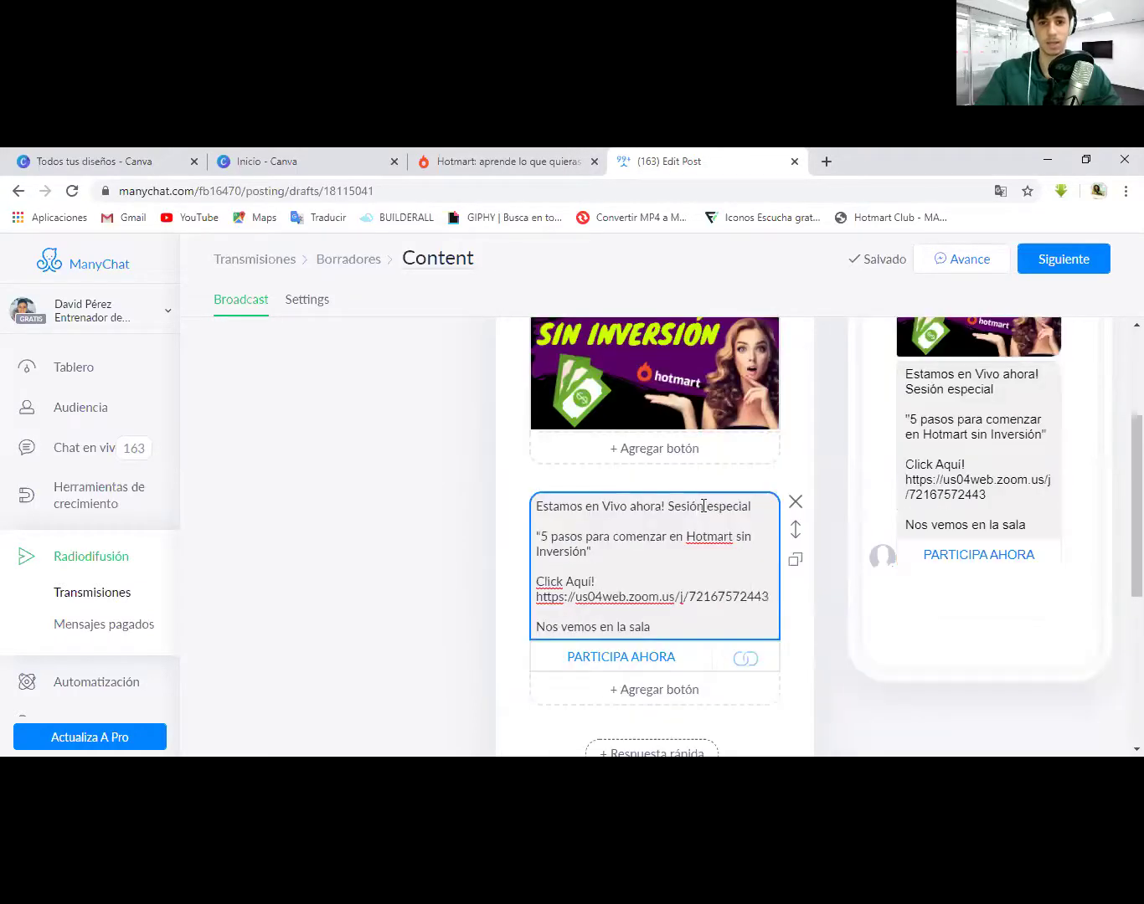
{"action": "scroll", "coordinate": [678, 445], "scroll_direction": "up", "scroll_amount": 2}
{"action": "scroll", "coordinate": [652, 374], "scroll_direction": "up", "scroll_amount": 1}
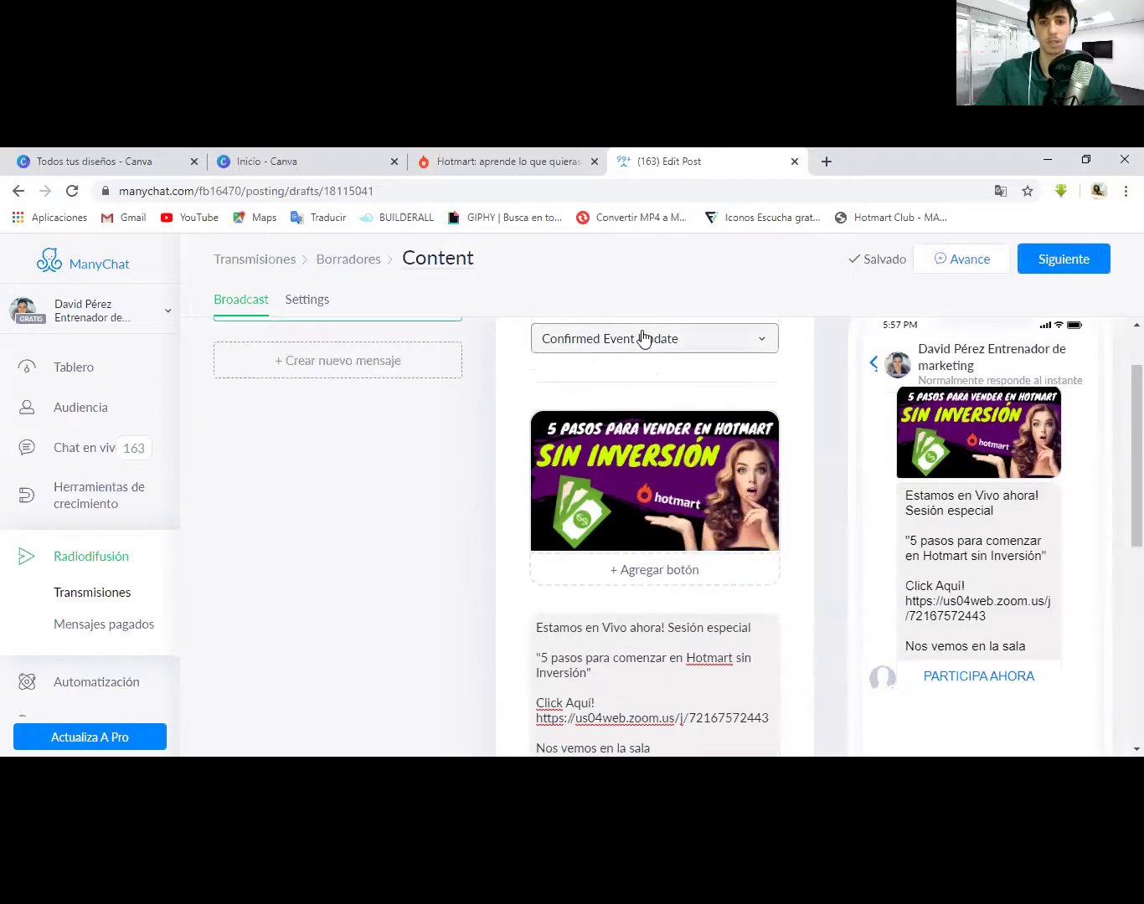
{"action": "left_click", "coordinate": [643, 339]}
{"action": "left_click", "coordinate": [643, 339]}
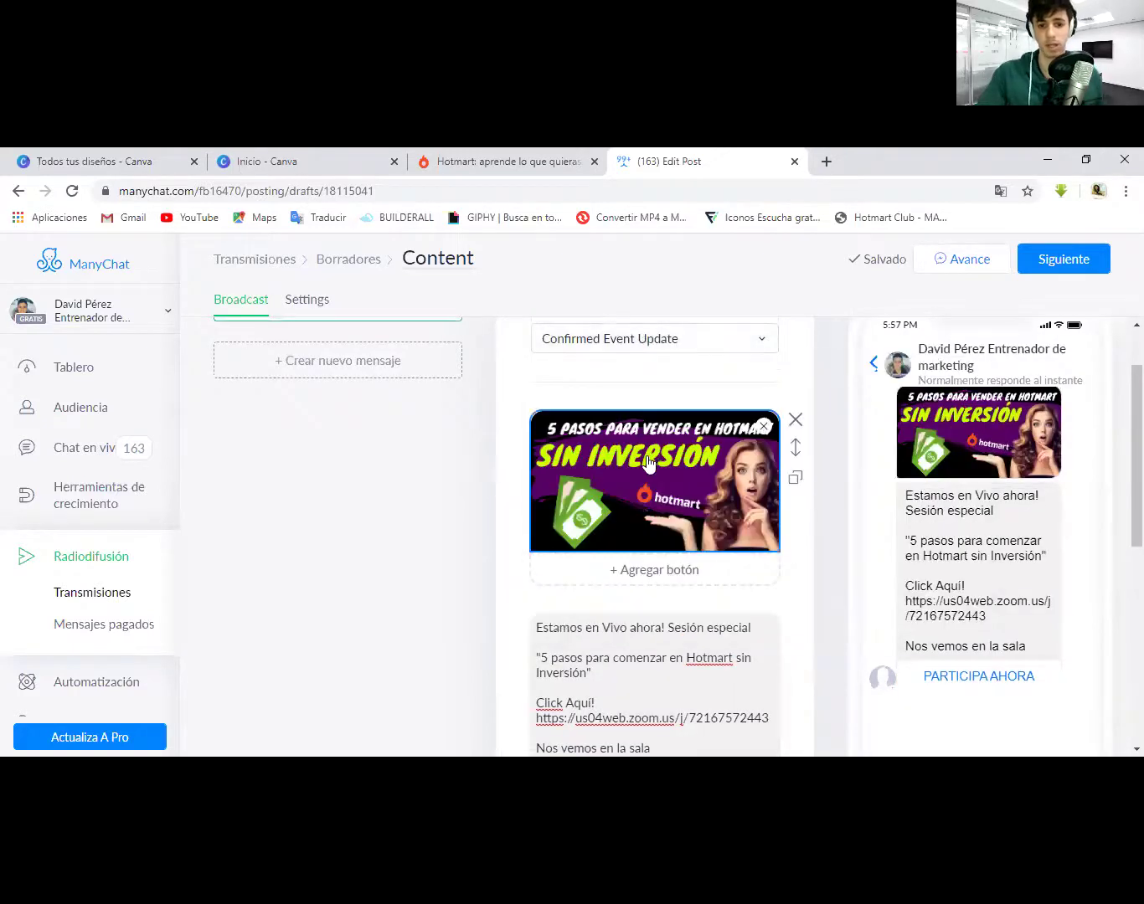
{"action": "scroll", "coordinate": [645, 459], "scroll_direction": "down", "scroll_amount": 2}
{"action": "scroll", "coordinate": [648, 456], "scroll_direction": "down", "scroll_amount": 2}
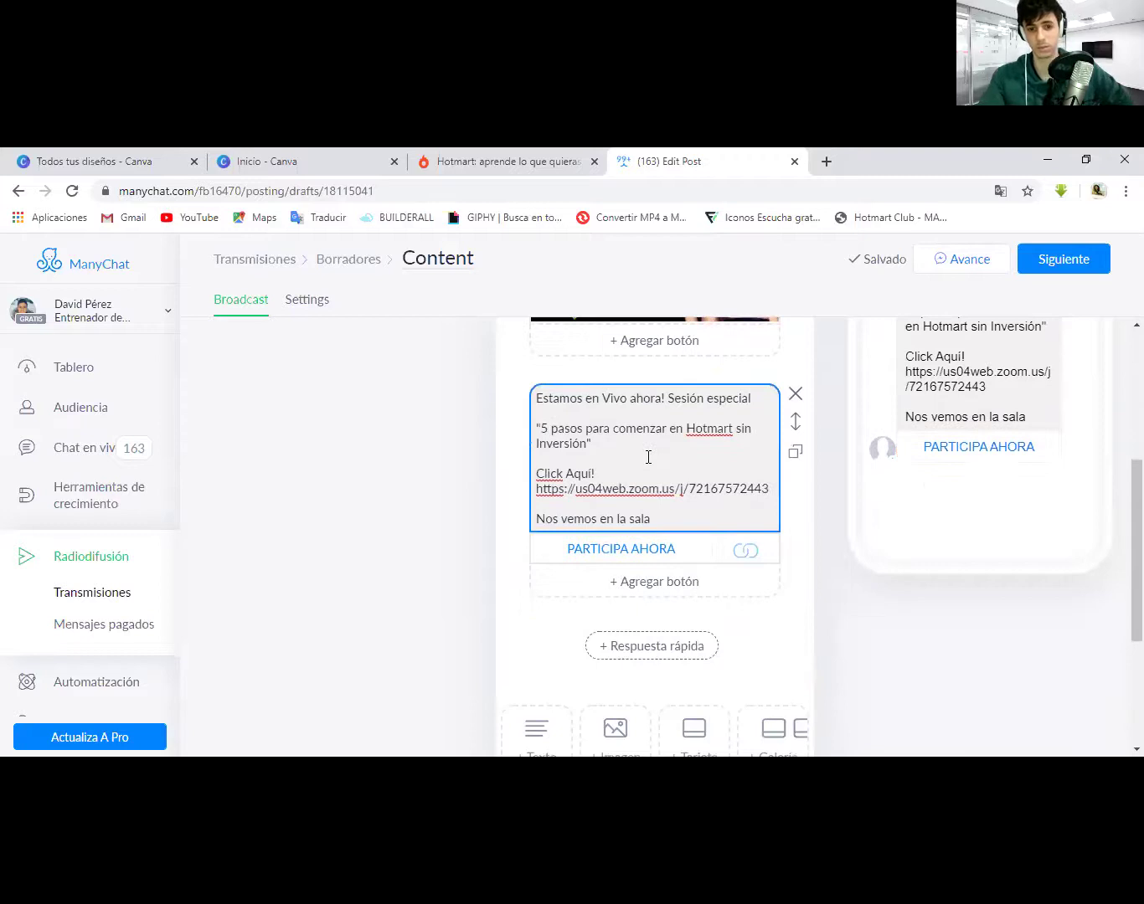
{"action": "scroll", "coordinate": [648, 457], "scroll_direction": "up", "scroll_amount": 1}
{"action": "left_click", "coordinate": [642, 586]}
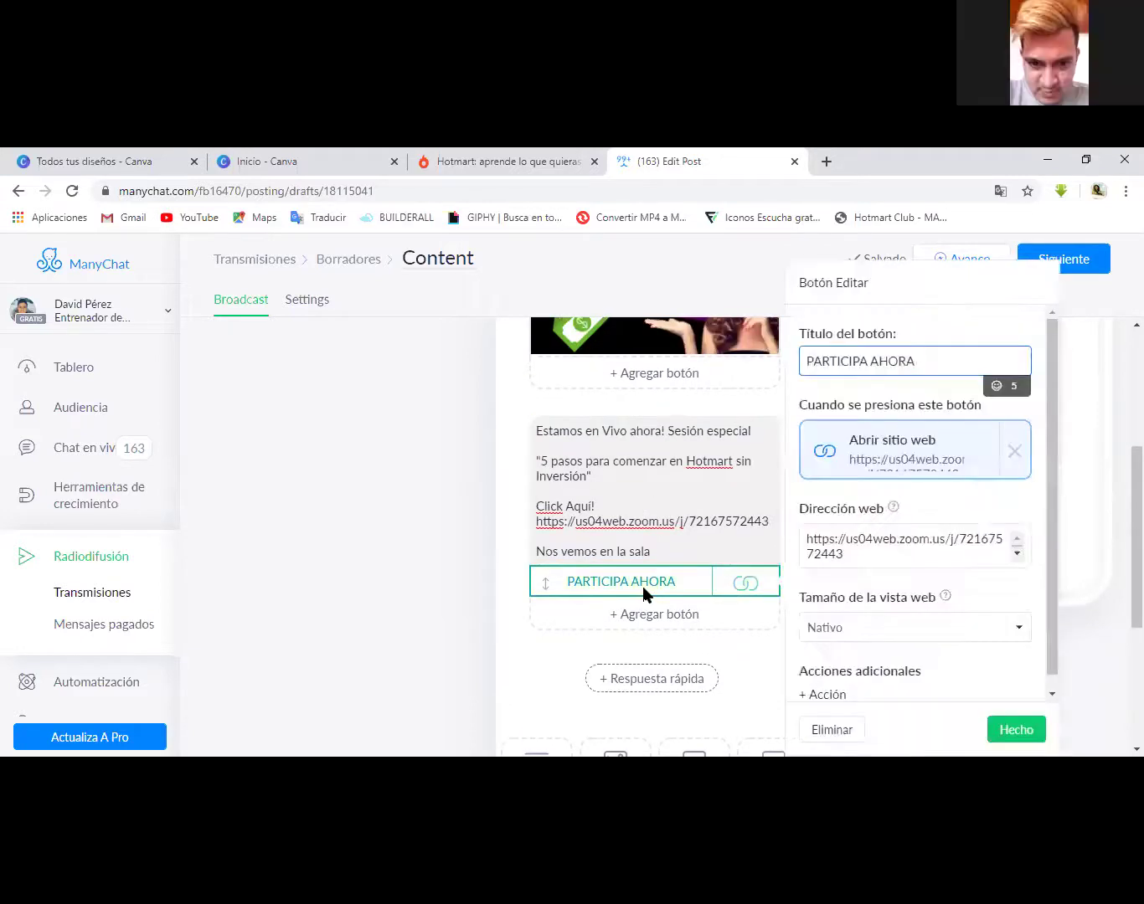
{"action": "left_click", "coordinate": [640, 516]}
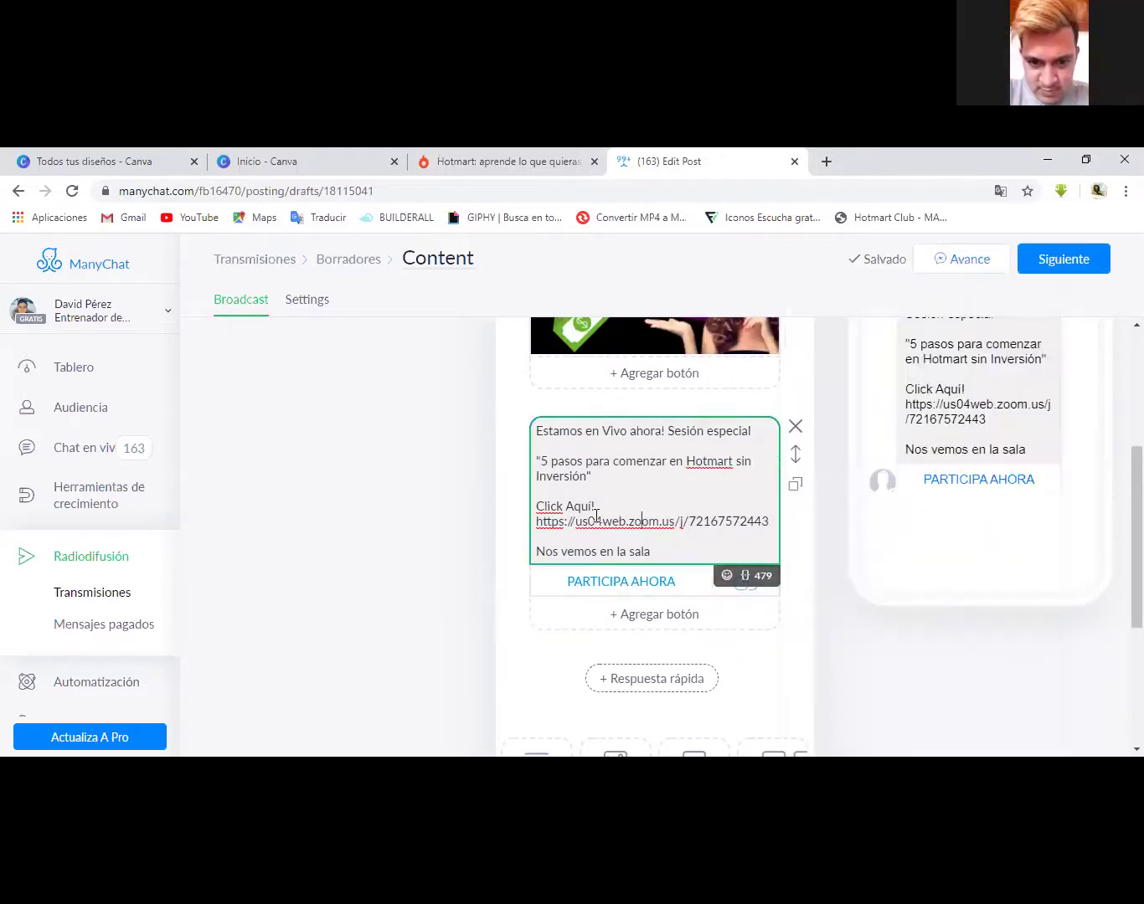
Proceed to the broadcast settings, check the targeting and schedule, and select non-promotional or mixed content with message tags applied.
{"action": "left_click", "coordinate": [1063, 260]}
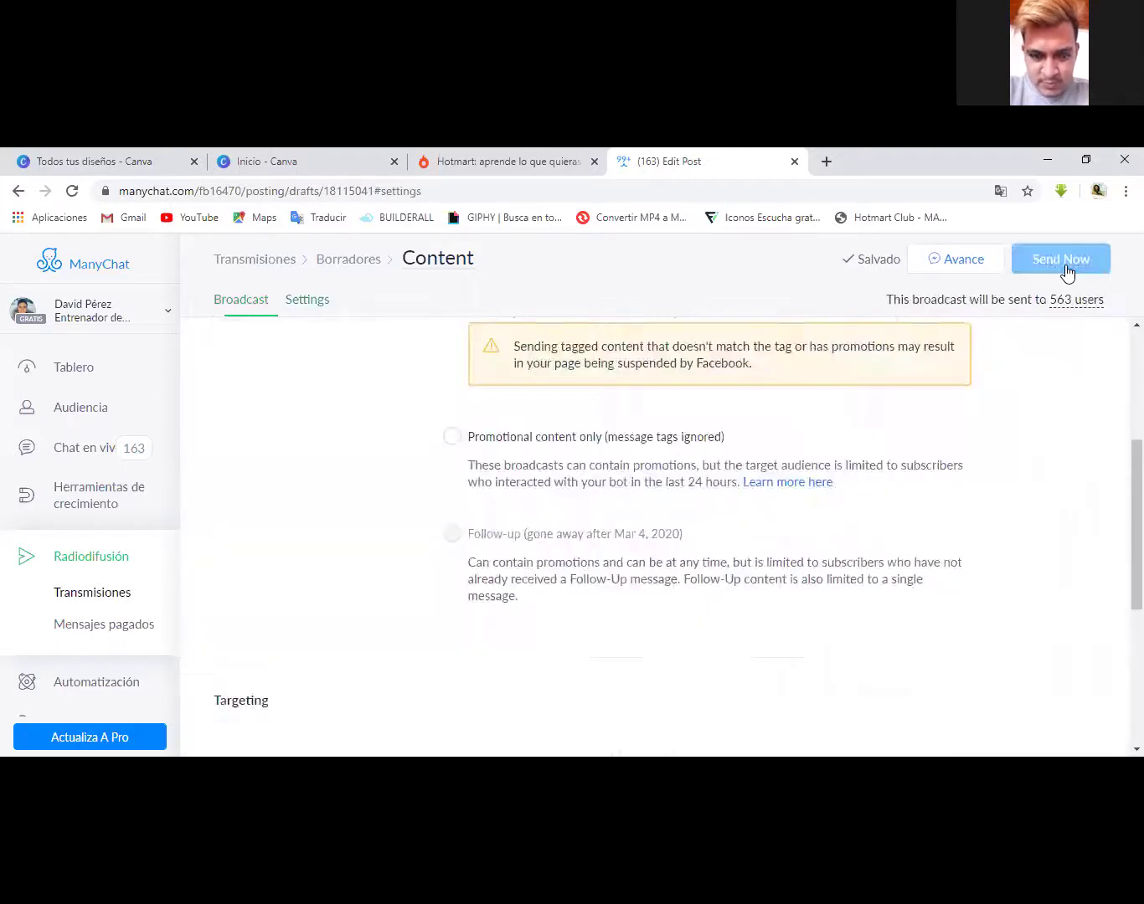
{"action": "scroll", "coordinate": [661, 493], "scroll_direction": "down", "scroll_amount": 2}
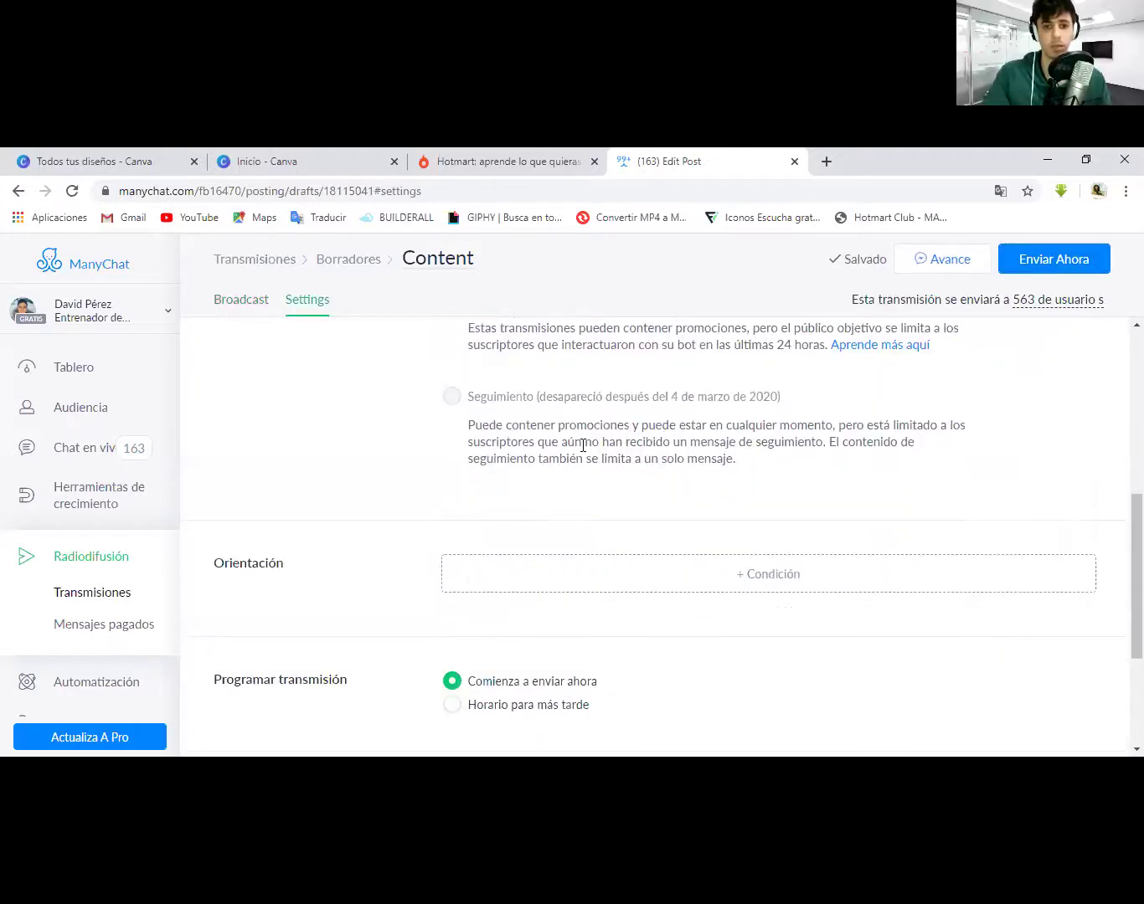
{"action": "scroll", "coordinate": [583, 444], "scroll_direction": "up", "scroll_amount": 2}
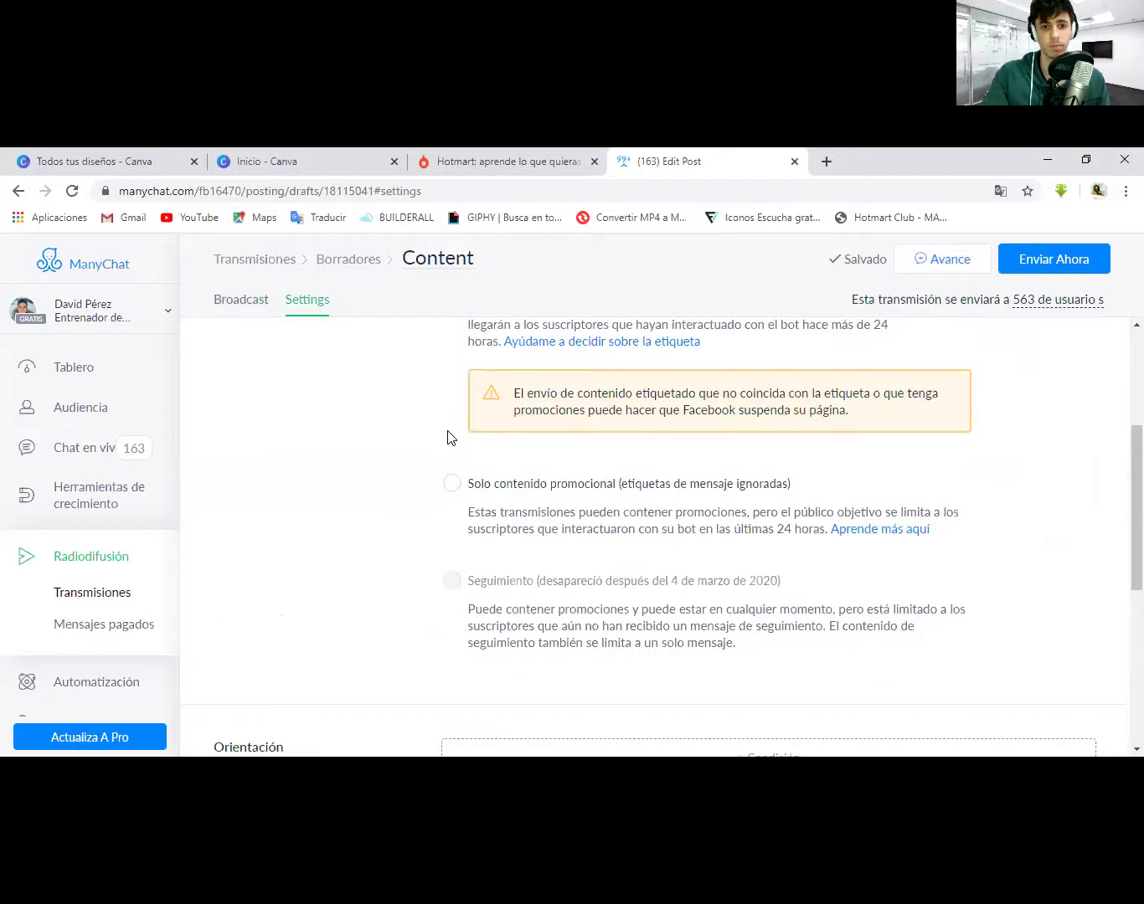
{"action": "scroll", "coordinate": [448, 437], "scroll_direction": "up", "scroll_amount": 2}
{"action": "left_click", "coordinate": [452, 393]}
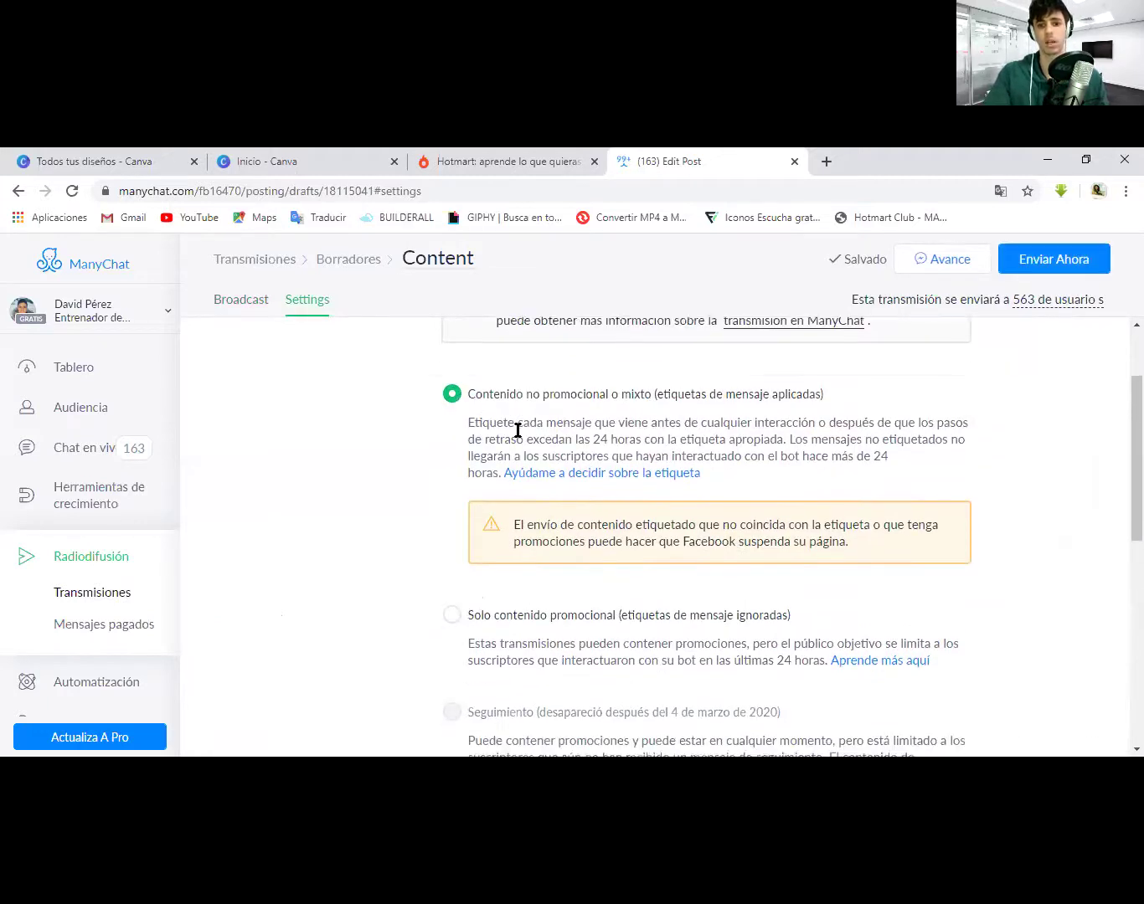
Review the broadcast settings: the content type options and their message tag rules, the audience conditions and the sending schedule.
{"action": "scroll", "coordinate": [517, 431], "scroll_direction": "down", "scroll_amount": 3}
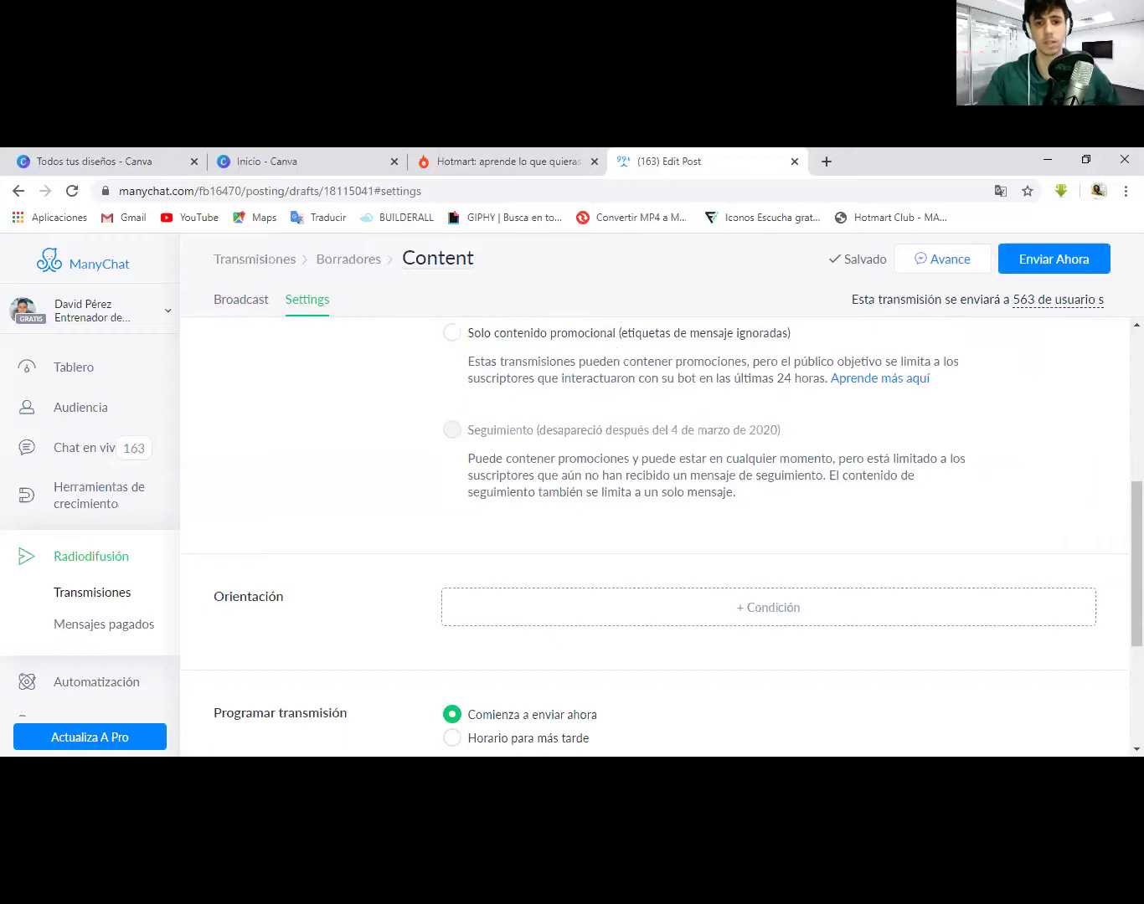
{"action": "scroll", "coordinate": [601, 466], "scroll_direction": "up", "scroll_amount": 3}
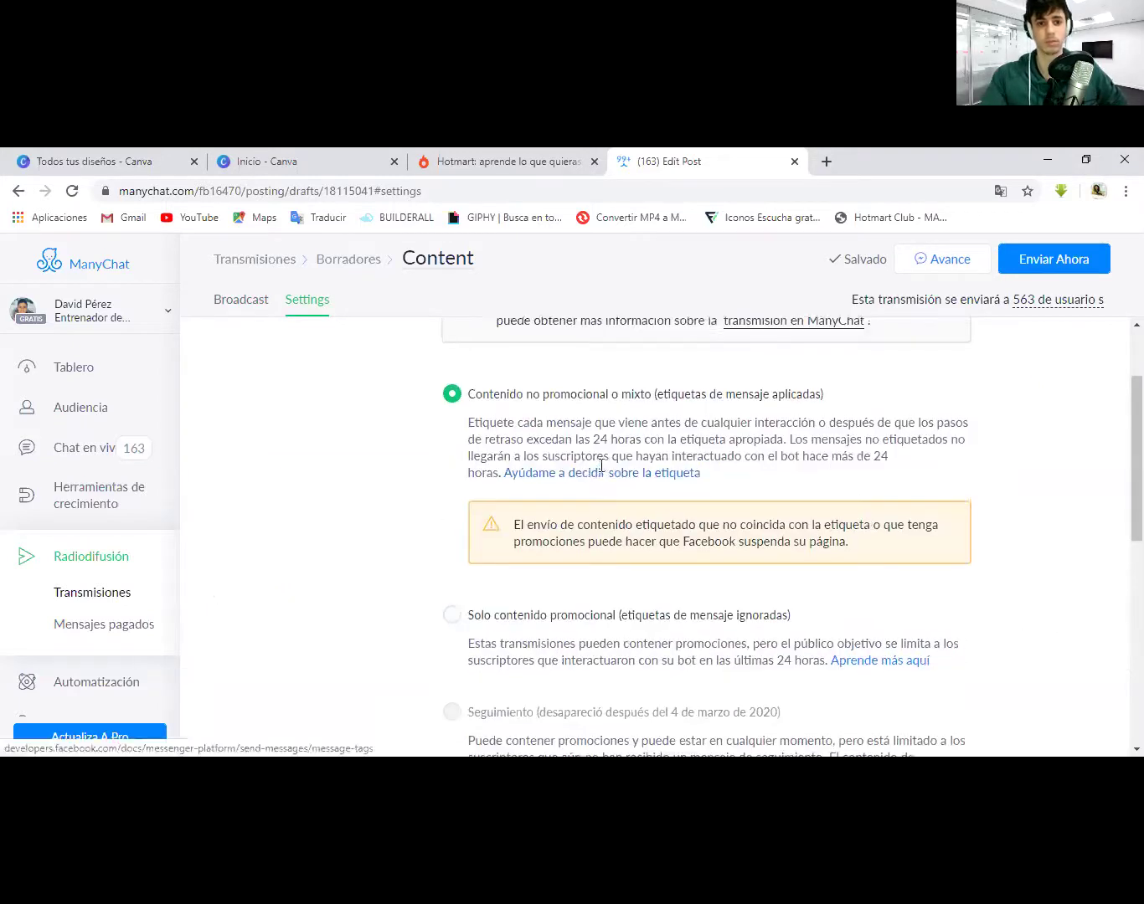
{"action": "scroll", "coordinate": [602, 466], "scroll_direction": "up", "scroll_amount": 1}
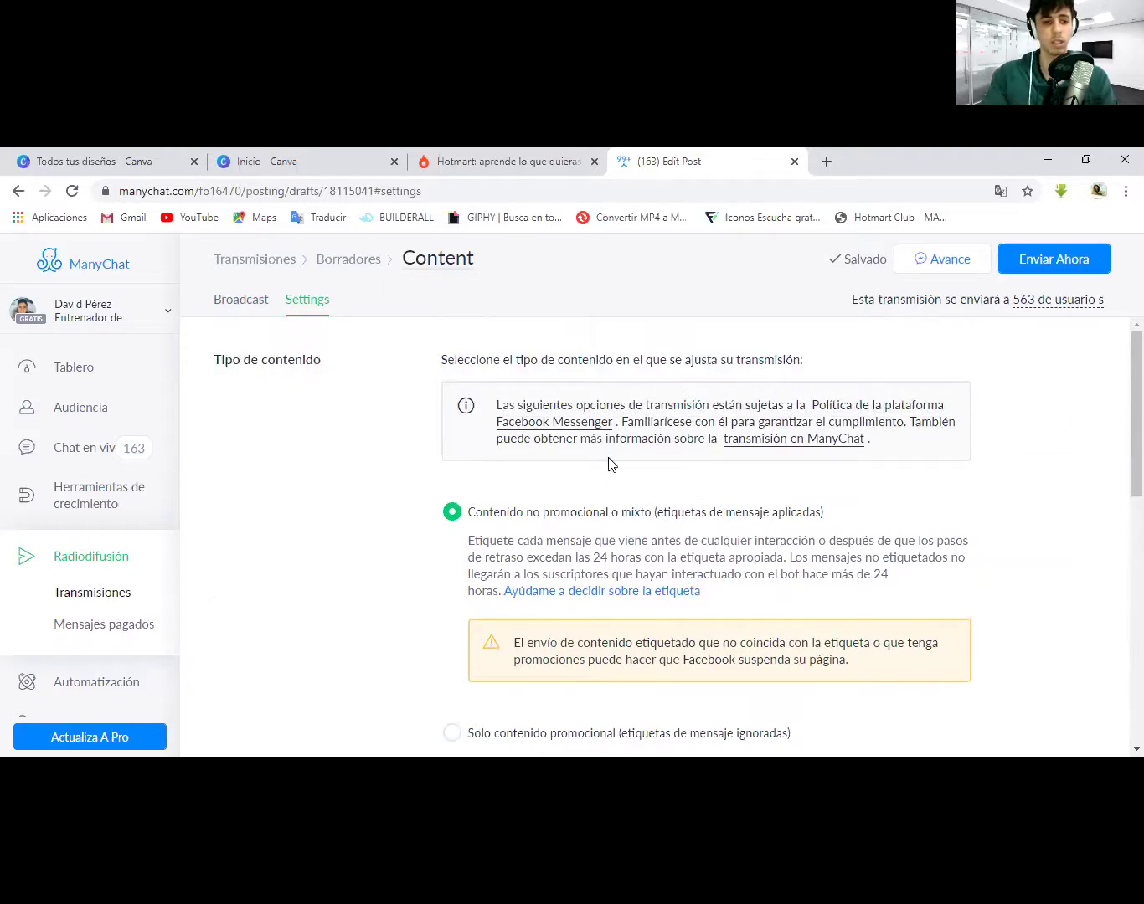
{"action": "left_click_drag", "start_coordinate": [612, 467], "coordinate": [595, 421]}
{"action": "left_click", "coordinate": [521, 498]}
{"action": "scroll", "coordinate": [521, 497], "scroll_direction": "down", "scroll_amount": 2}
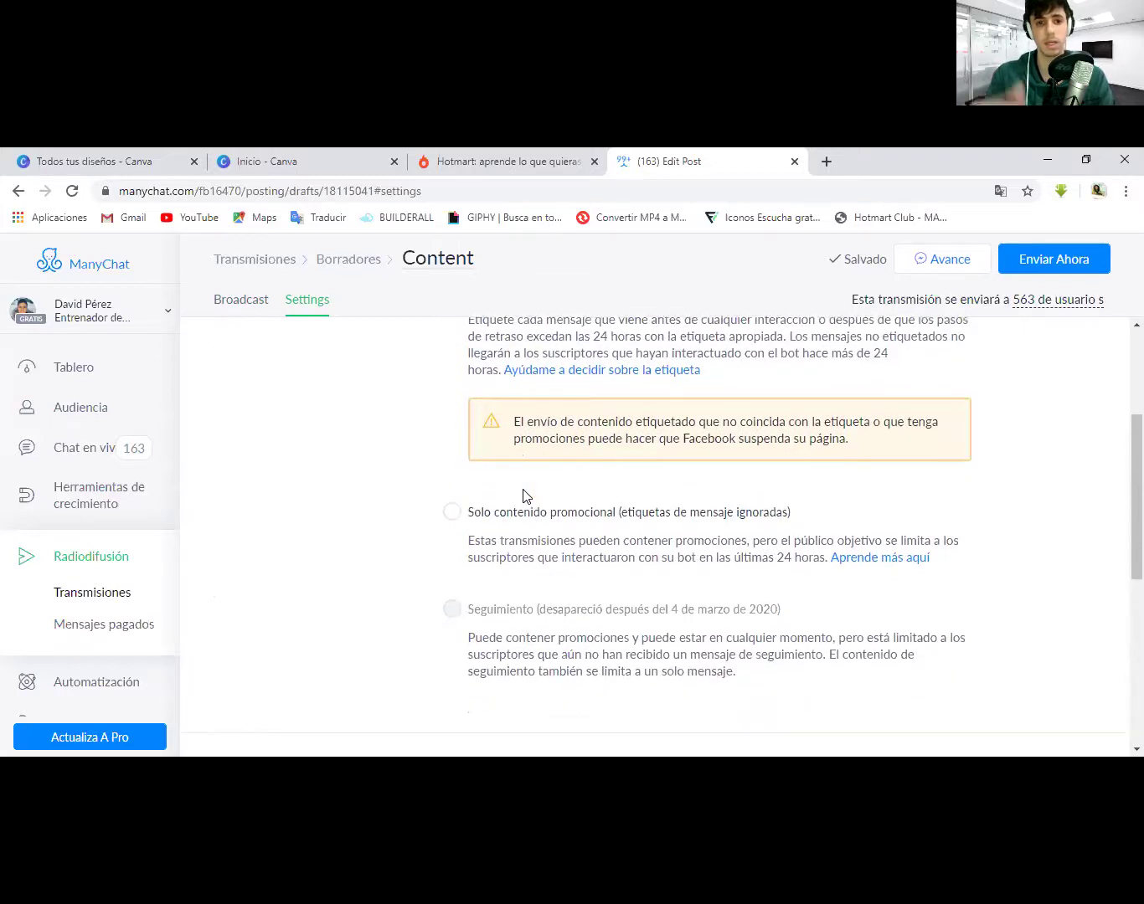
{"action": "scroll", "coordinate": [519, 495], "scroll_direction": "down", "scroll_amount": 2}
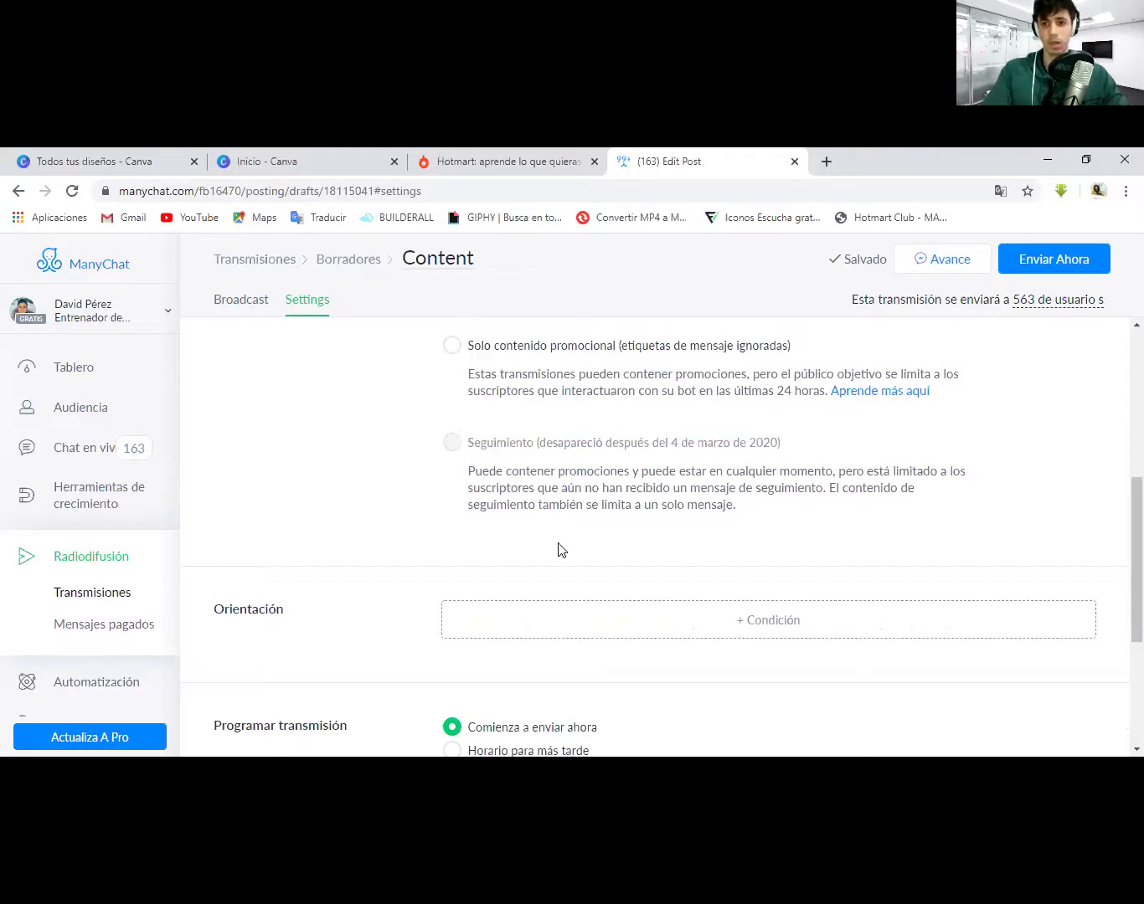
{"action": "scroll", "coordinate": [562, 550], "scroll_direction": "up", "scroll_amount": 2}
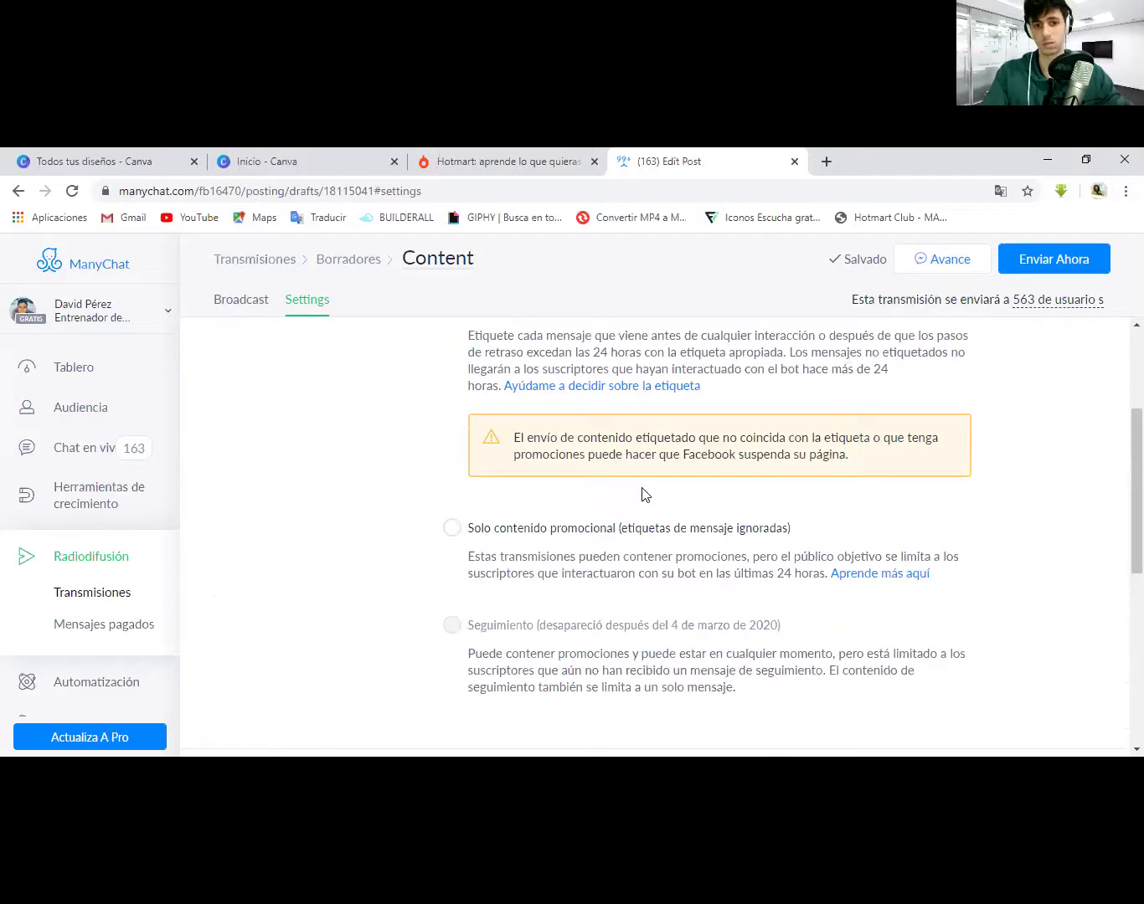
{"action": "scroll", "coordinate": [645, 494], "scroll_direction": "up", "scroll_amount": 2}
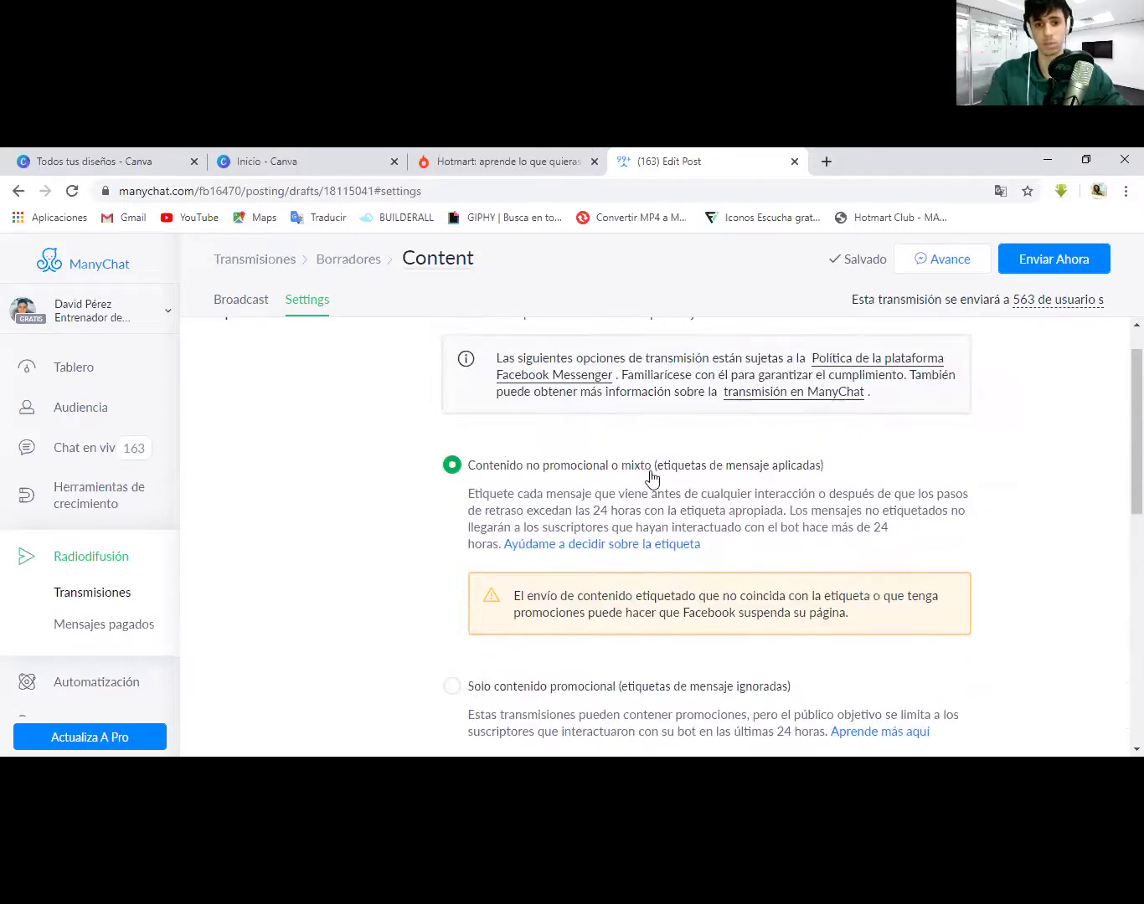
Try the promotional-only content type with message tags ignored, and restore the non-promotional or mixed content type.
{"action": "scroll", "coordinate": [652, 477], "scroll_direction": "down", "scroll_amount": 3}
{"action": "scroll", "coordinate": [467, 479], "scroll_direction": "up", "scroll_amount": 1}
{"action": "left_click", "coordinate": [452, 521]}
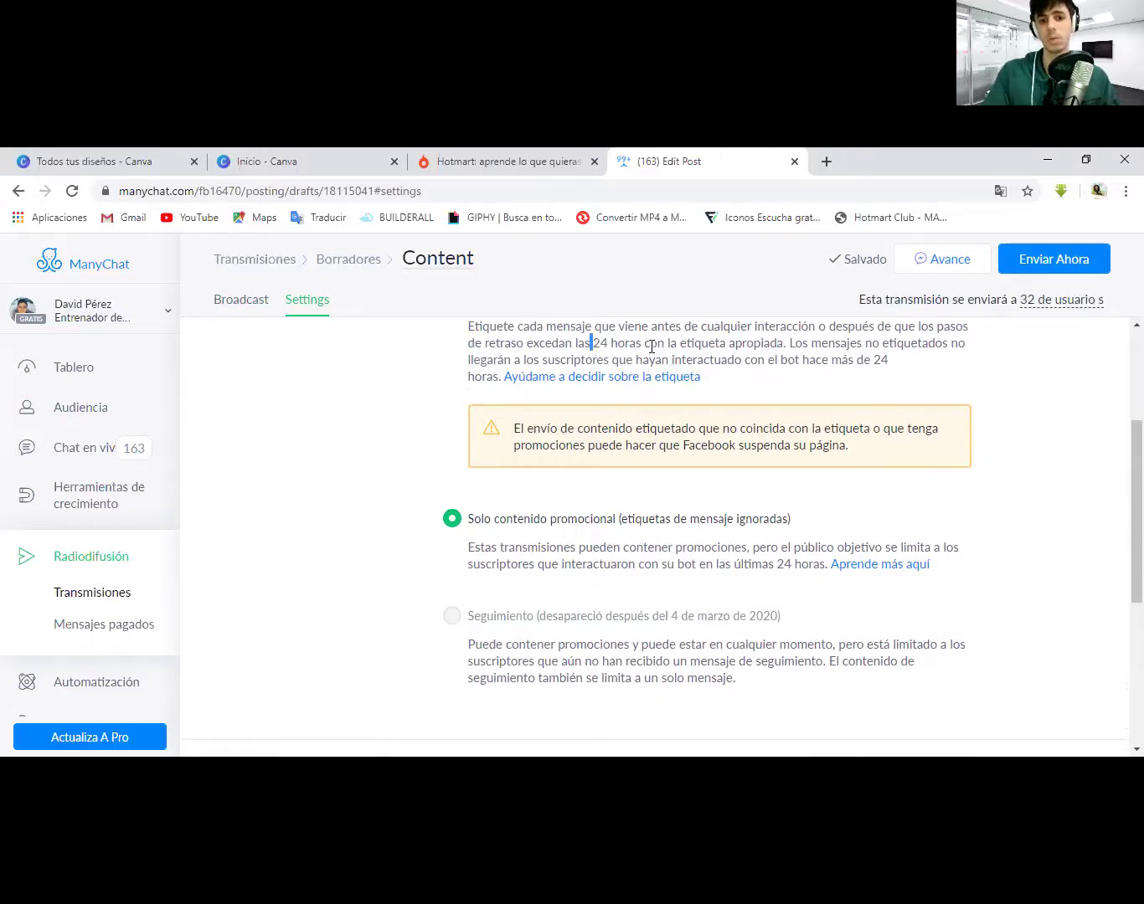
{"action": "left_click_drag", "start_coordinate": [621, 345], "coordinate": [649, 343]}
{"action": "left_click_drag", "start_coordinate": [638, 343], "coordinate": [537, 611]}
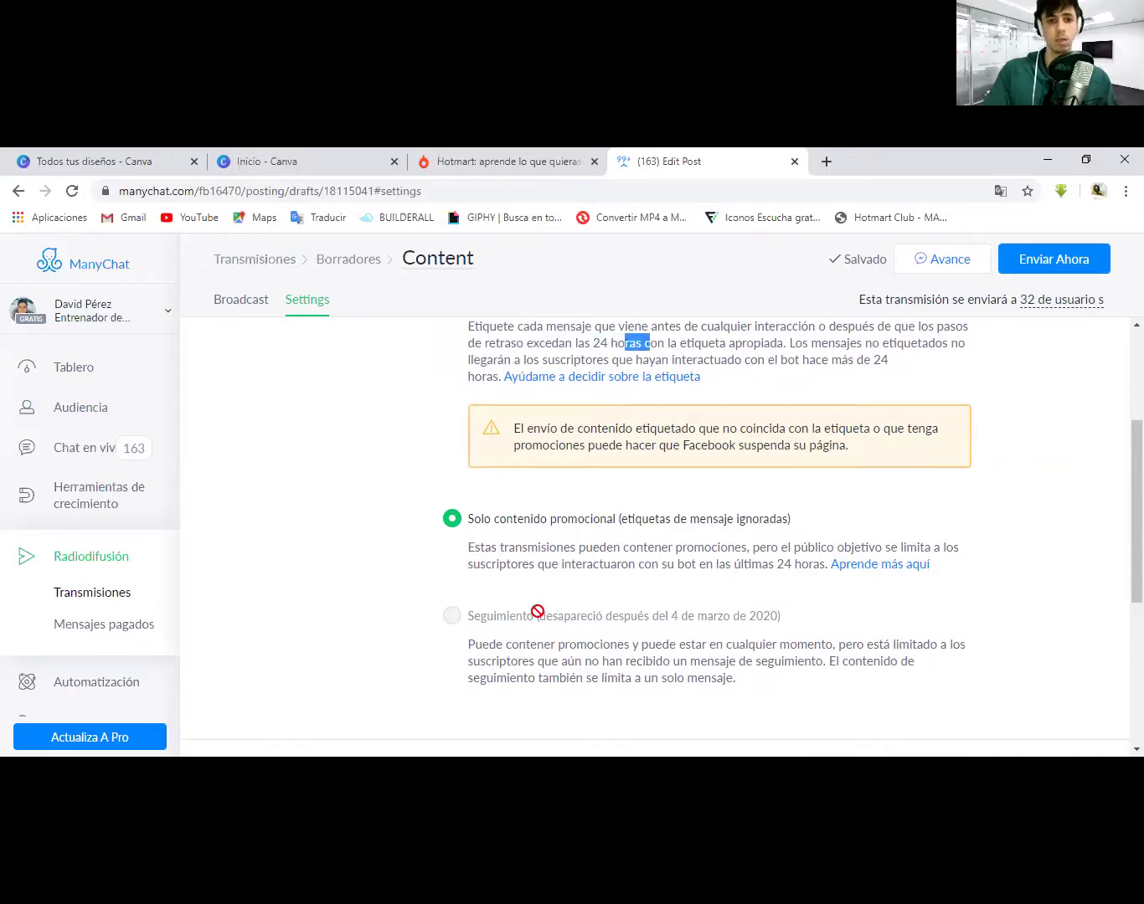
{"action": "left_click_drag", "start_coordinate": [514, 697], "coordinate": [559, 661]}
{"action": "scroll", "coordinate": [452, 527], "scroll_direction": "up", "scroll_amount": 2}
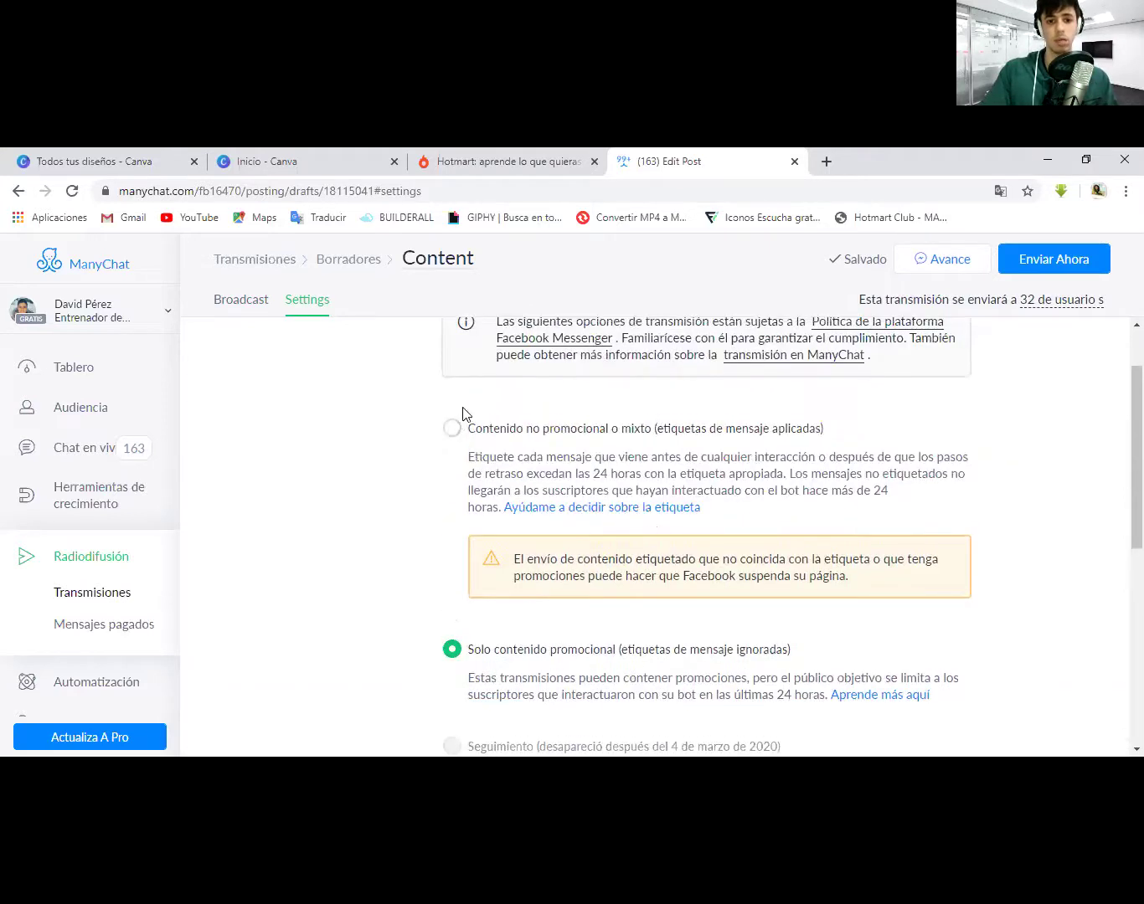
{"action": "left_click", "coordinate": [453, 430]}
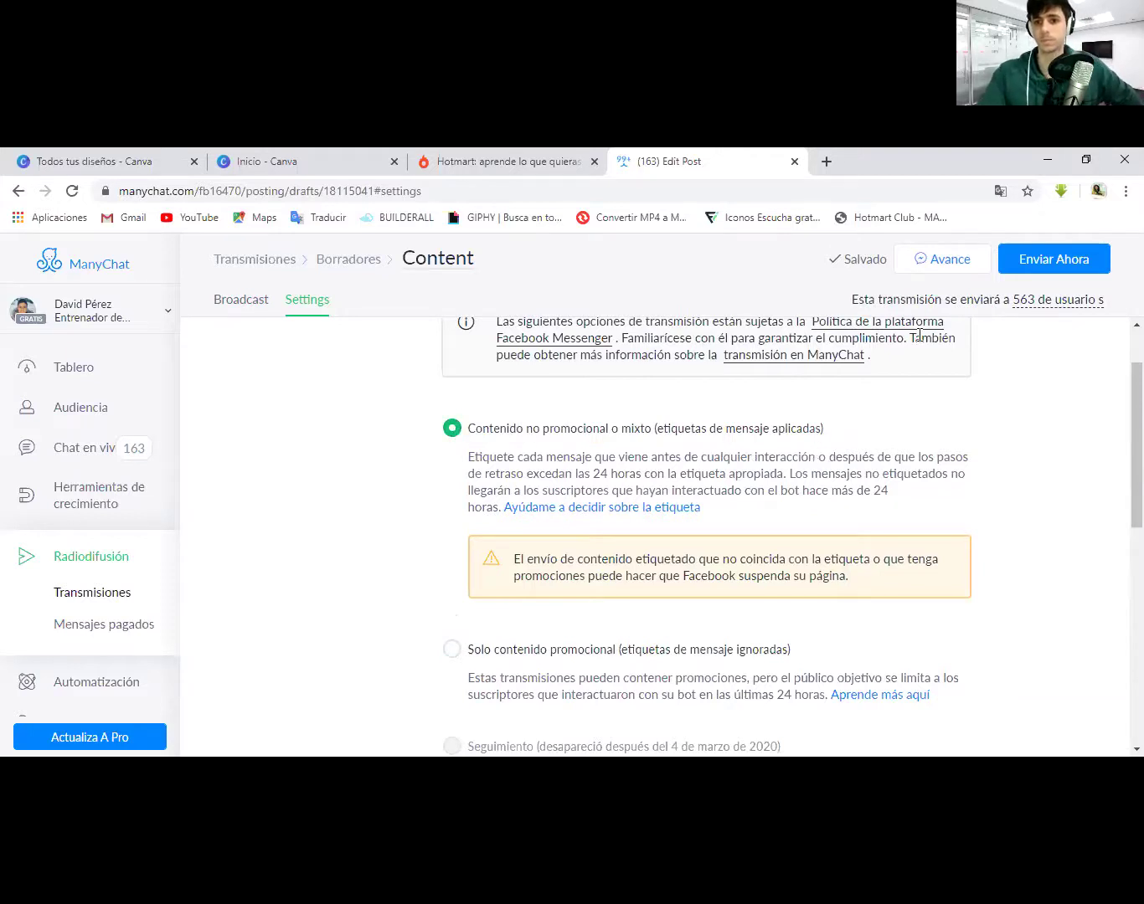
Send the broadcast immediately and return to the list of broadcasts.
{"action": "left_click", "coordinate": [1050, 259]}
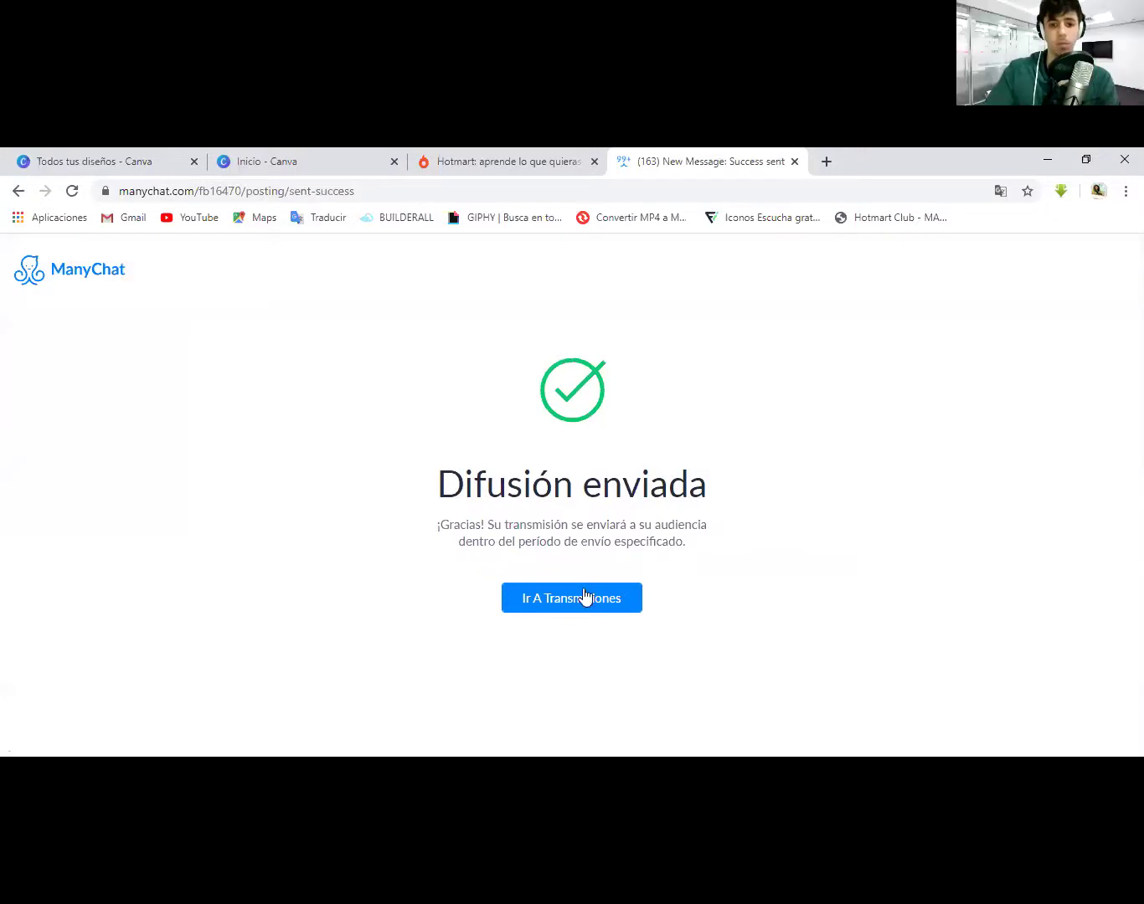
{"action": "left_click", "coordinate": [584, 601]}
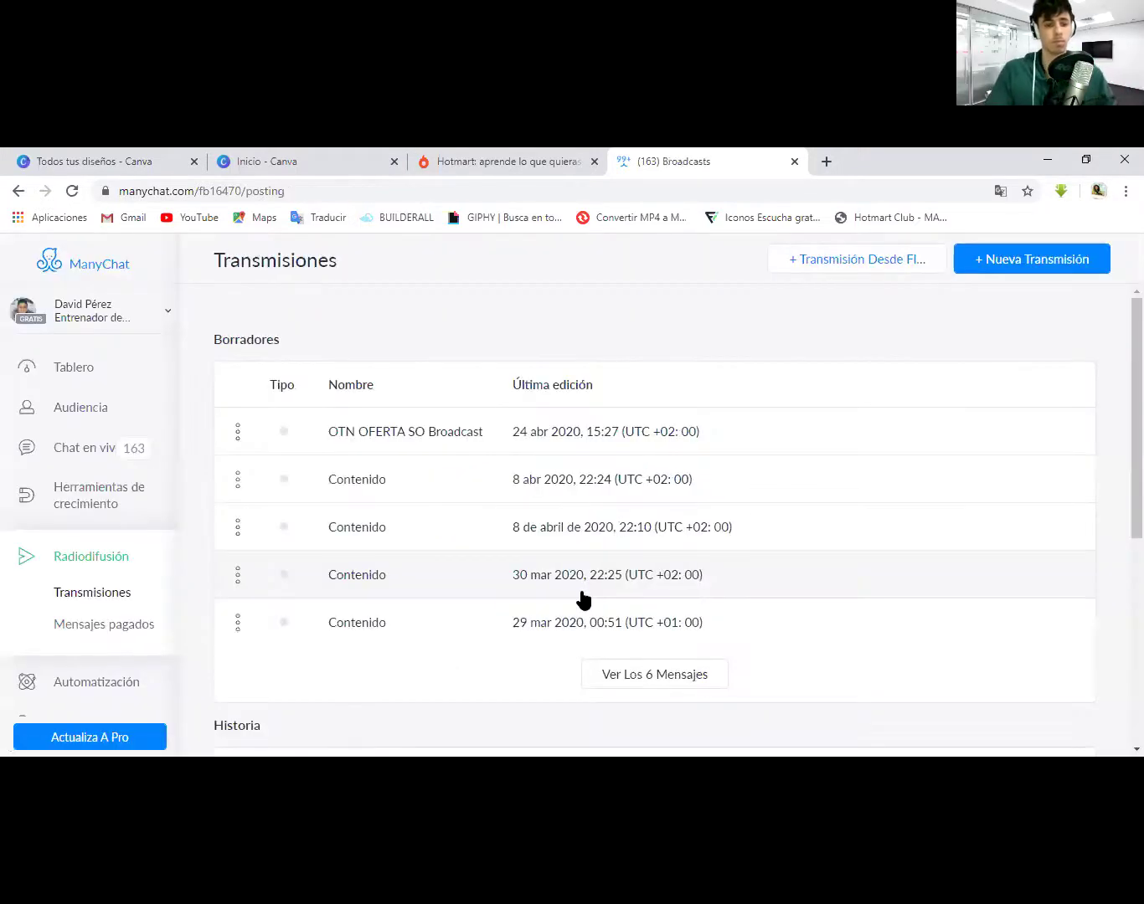
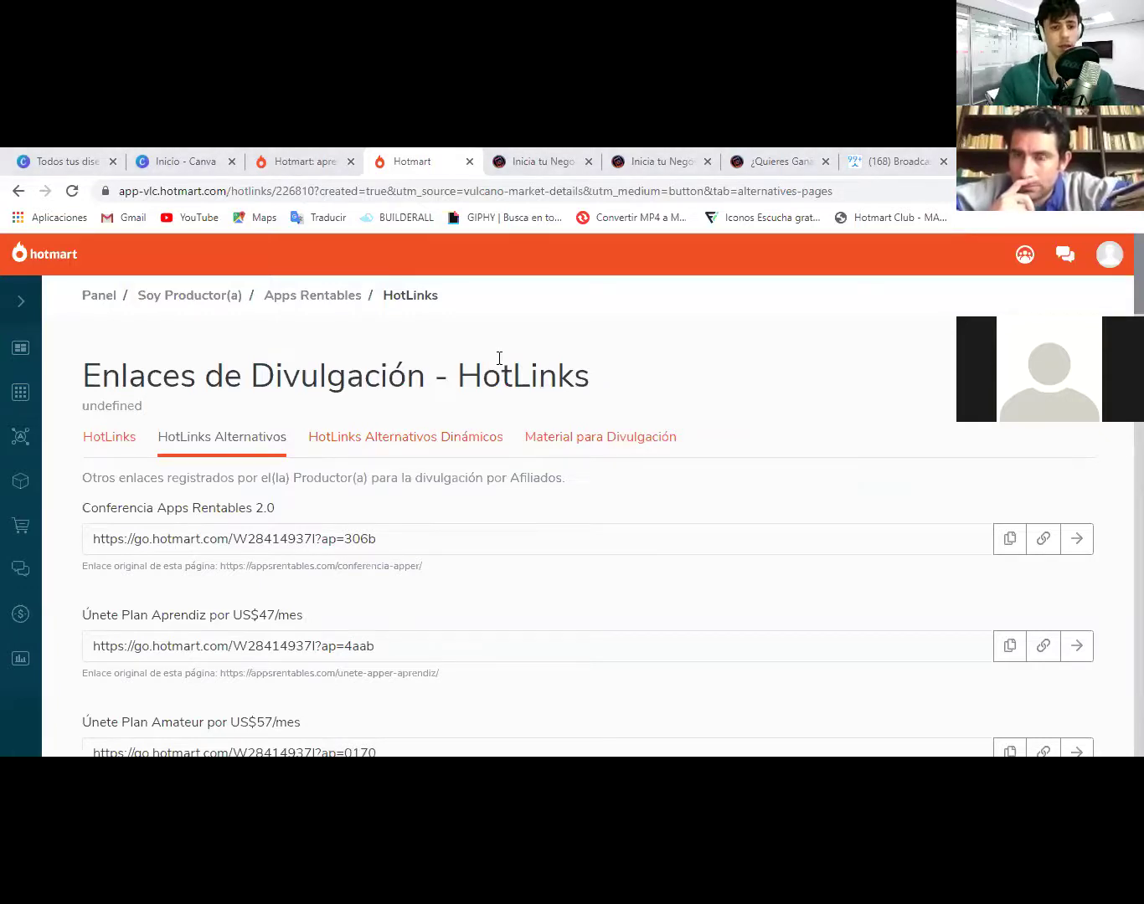
Compare the HotLinks and HotLinks Alternativos offered to affiliates for the Apps Rentables product on Hotmart.
{"action": "left_click", "coordinate": [109, 447]}
{"action": "left_click", "coordinate": [224, 452]}
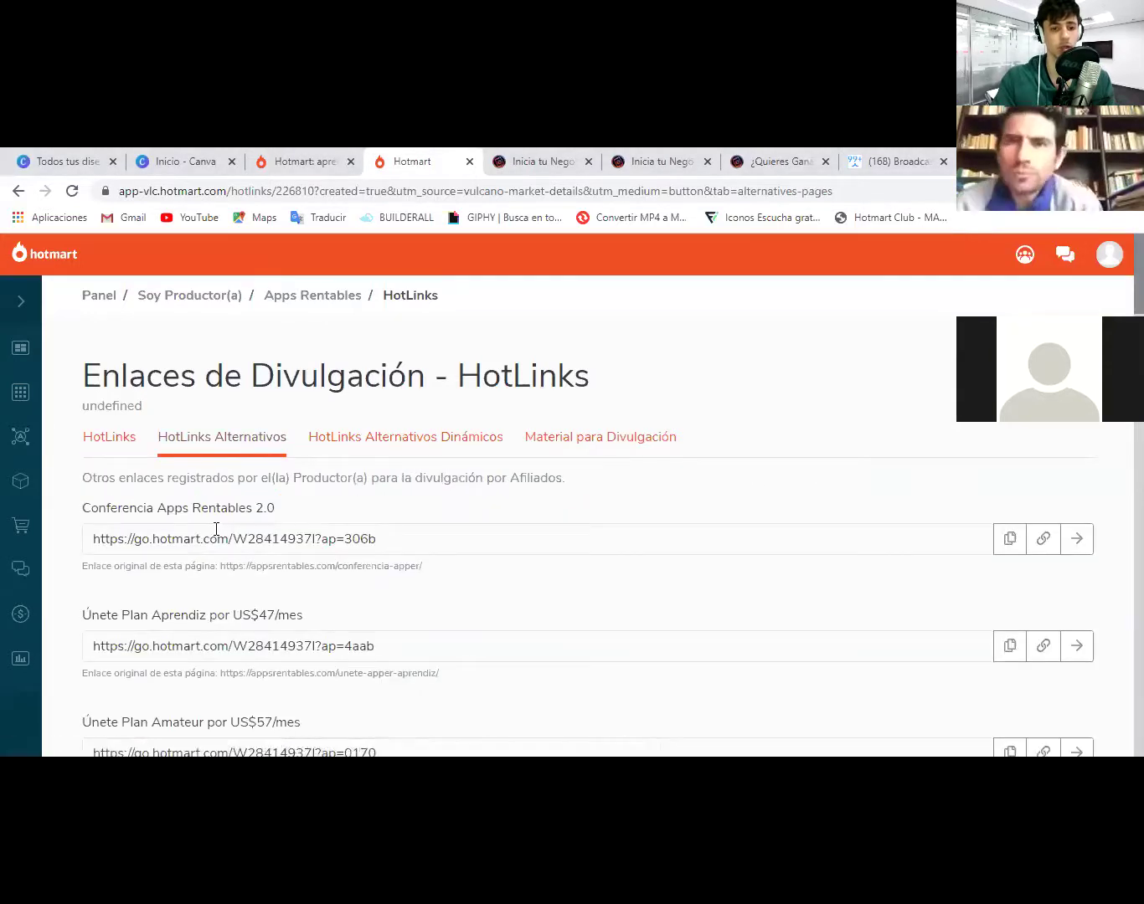
{"action": "scroll", "coordinate": [586, 537], "scroll_direction": "down", "scroll_amount": 7}
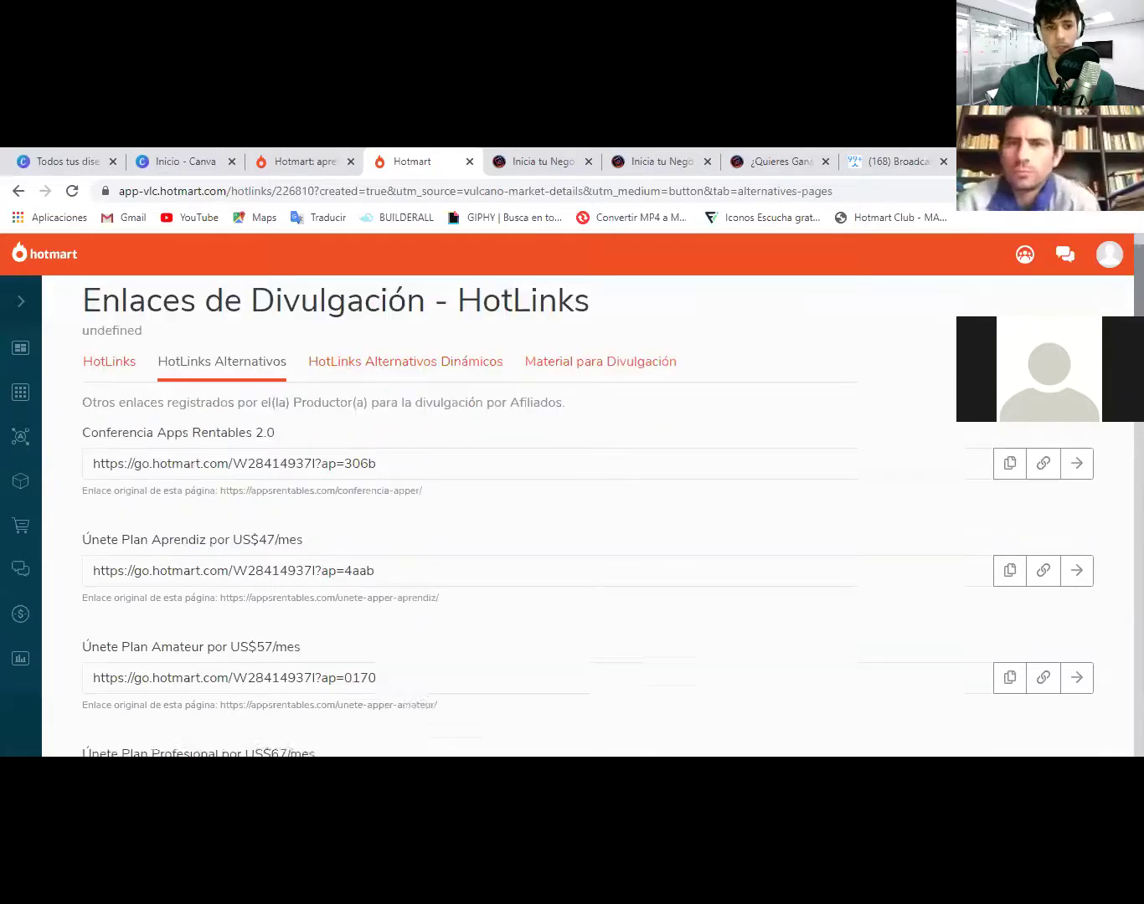
{"action": "scroll", "coordinate": [586, 536], "scroll_direction": "down", "scroll_amount": 5}
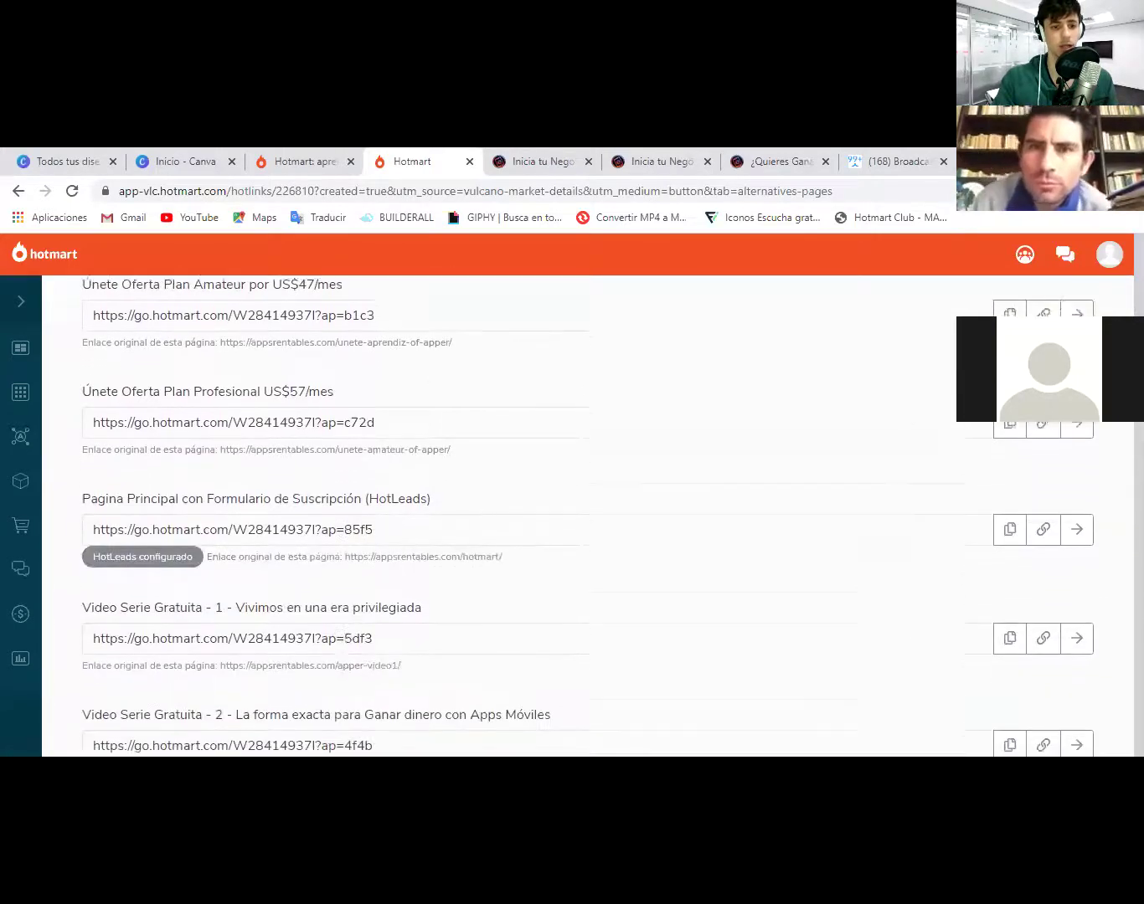
{"action": "scroll", "coordinate": [586, 536], "scroll_direction": "down", "scroll_amount": 2}
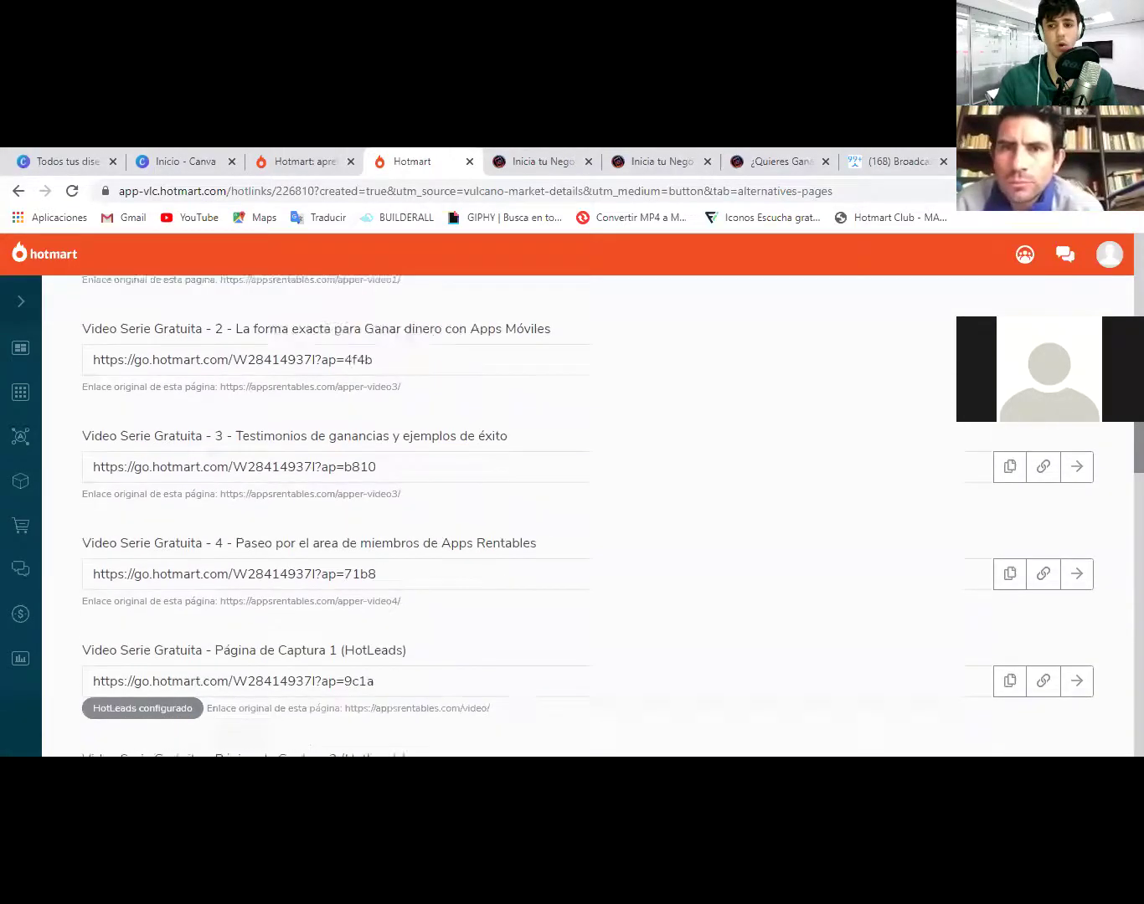
{"action": "scroll", "coordinate": [586, 535], "scroll_direction": "up", "scroll_amount": 6}
{"action": "scroll", "coordinate": [586, 536], "scroll_direction": "up", "scroll_amount": 8}
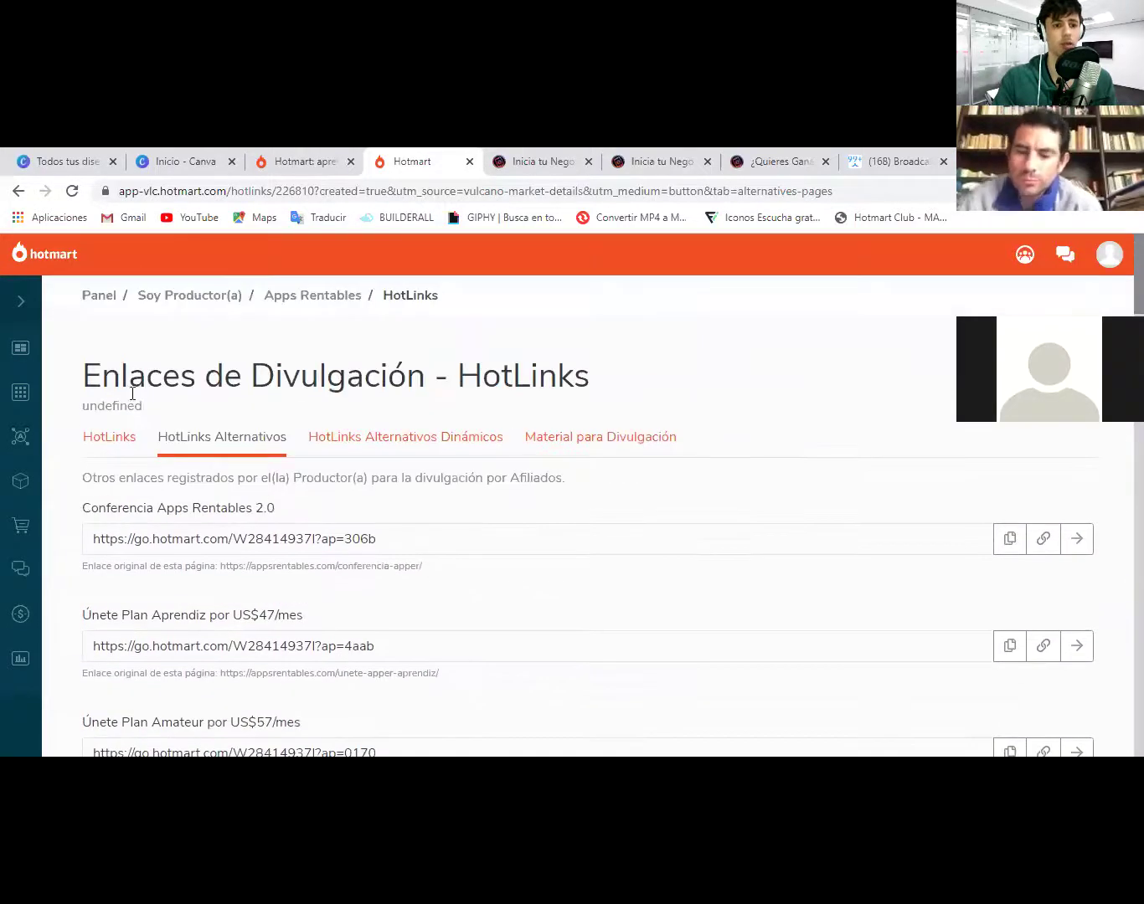
{"action": "left_click", "coordinate": [111, 442]}
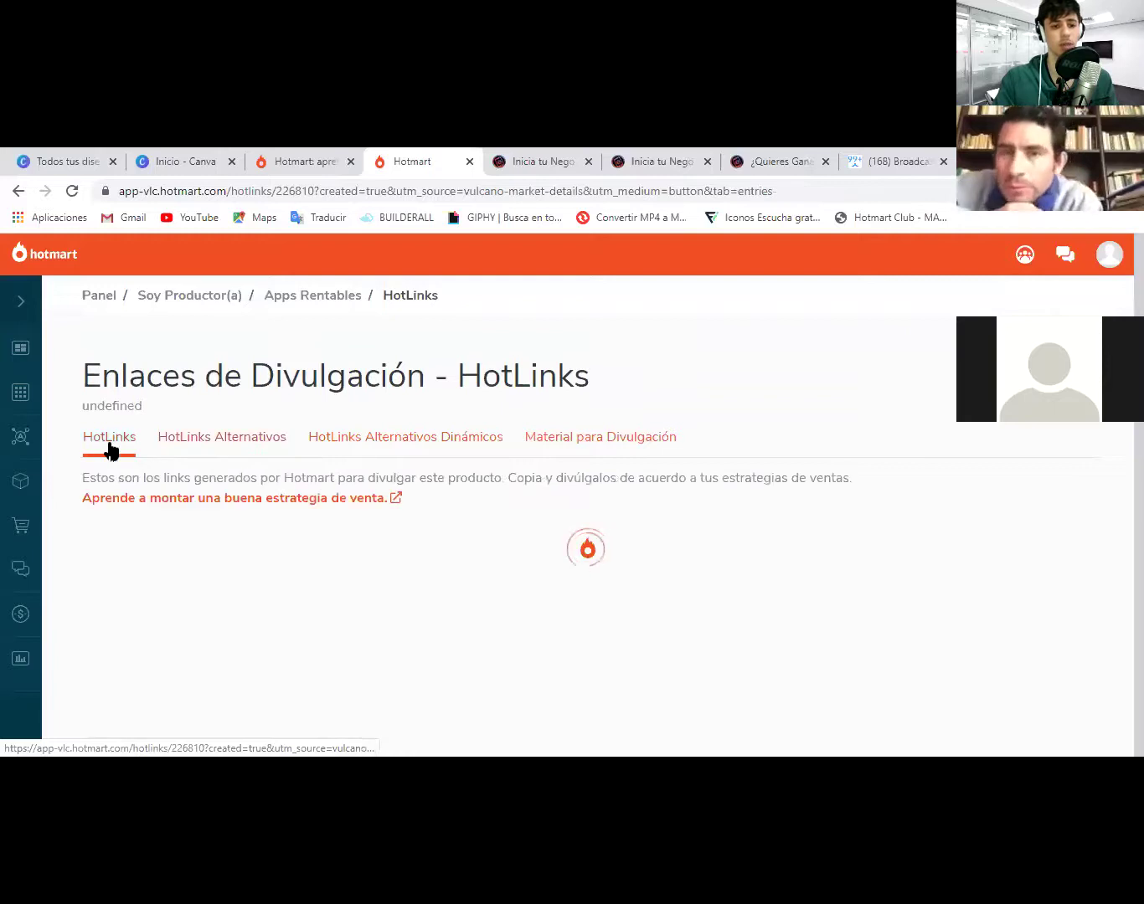
{"action": "left_click", "coordinate": [225, 449]}
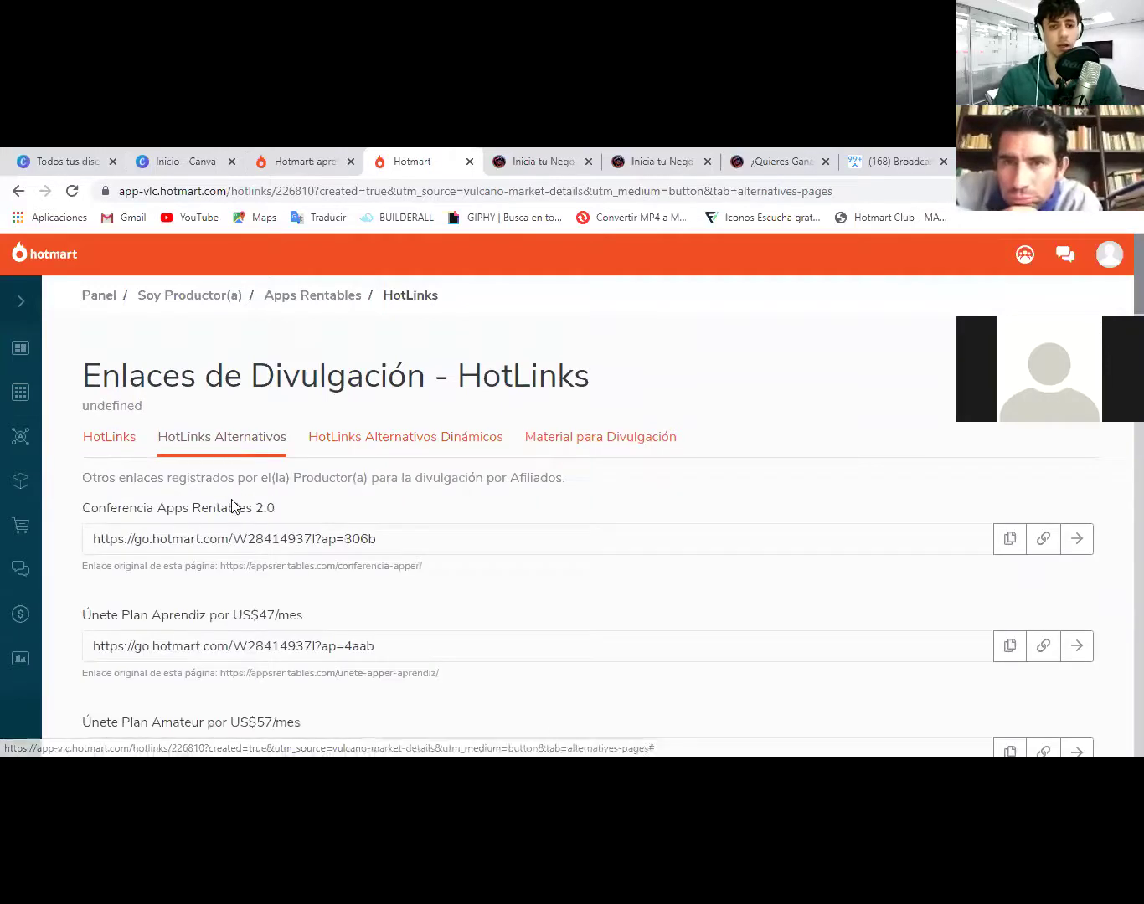
Examine the alternative link for the main page with subscription form, its HotLeads label and original page address, and the neighbouring plan offers.
{"action": "scroll", "coordinate": [232, 505], "scroll_direction": "down", "scroll_amount": 2}
{"action": "scroll", "coordinate": [231, 503], "scroll_direction": "up", "scroll_amount": 1}
{"action": "right_click", "coordinate": [225, 492]}
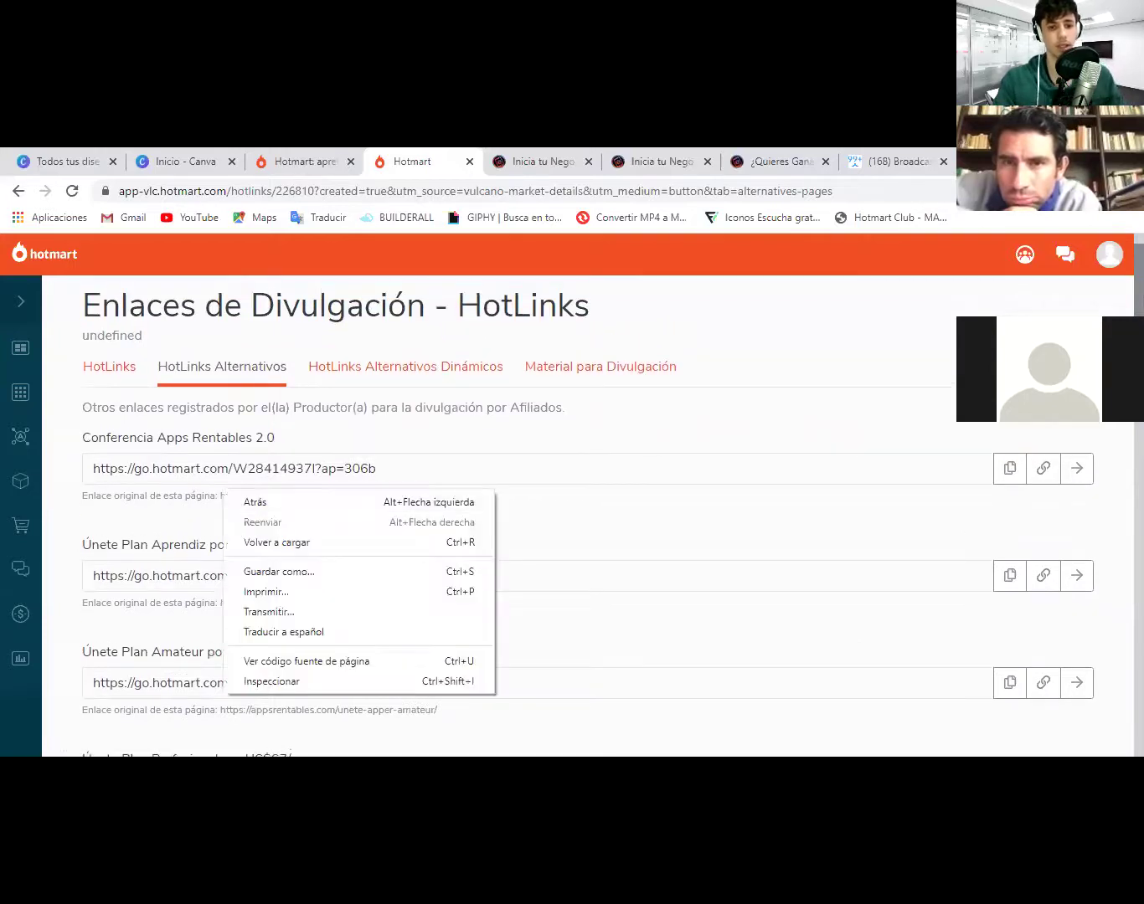
{"action": "key", "text": "Escape"}
{"action": "scroll", "coordinate": [586, 511], "scroll_direction": "down", "scroll_amount": 8}
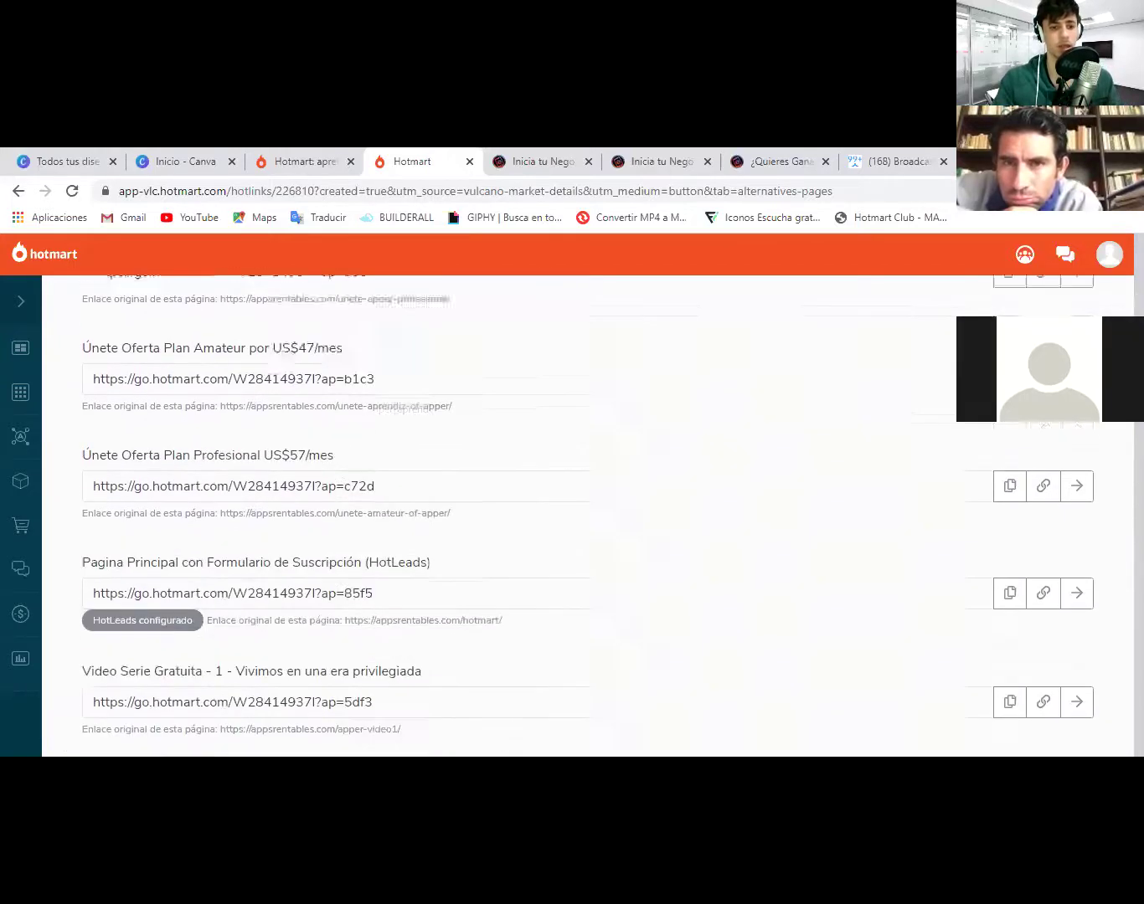
{"action": "left_click_drag", "start_coordinate": [100, 464], "coordinate": [189, 467]}
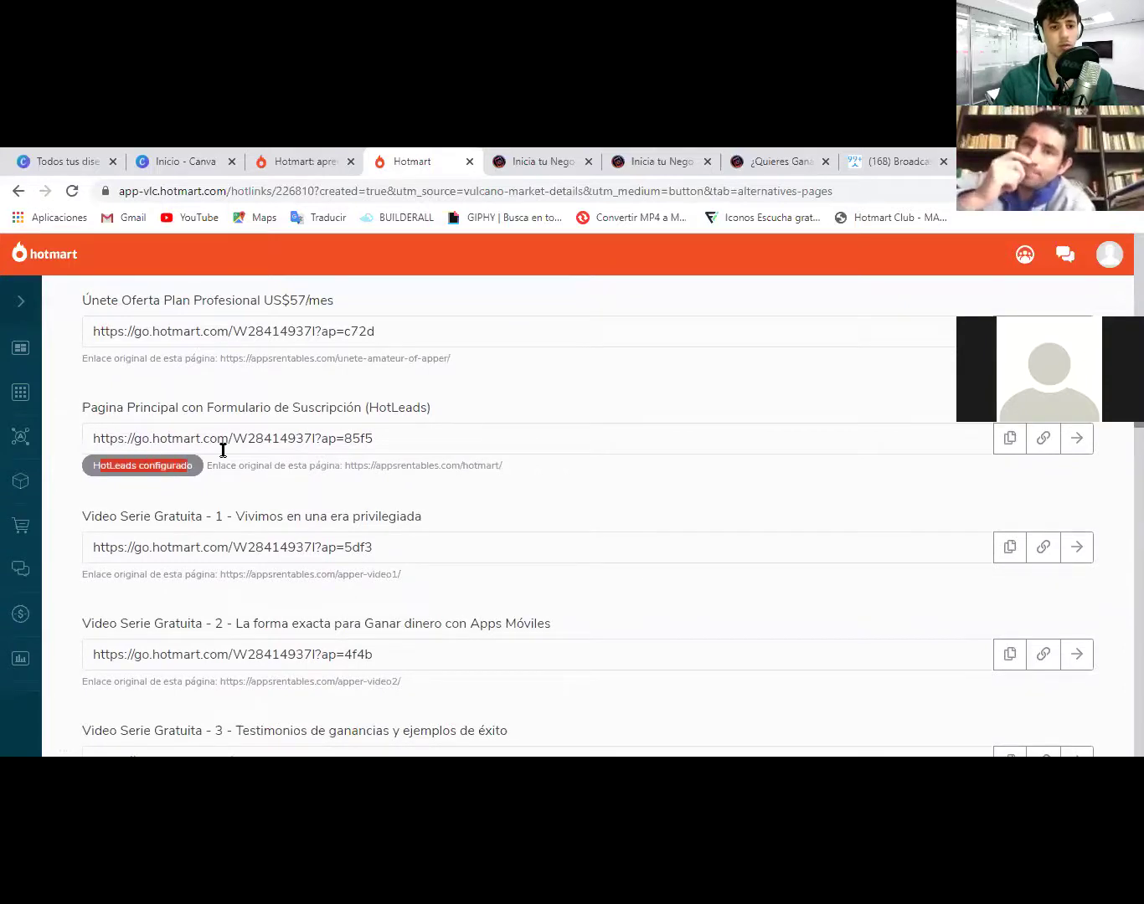
{"action": "left_click", "coordinate": [224, 449]}
{"action": "double_click", "coordinate": [223, 447]}
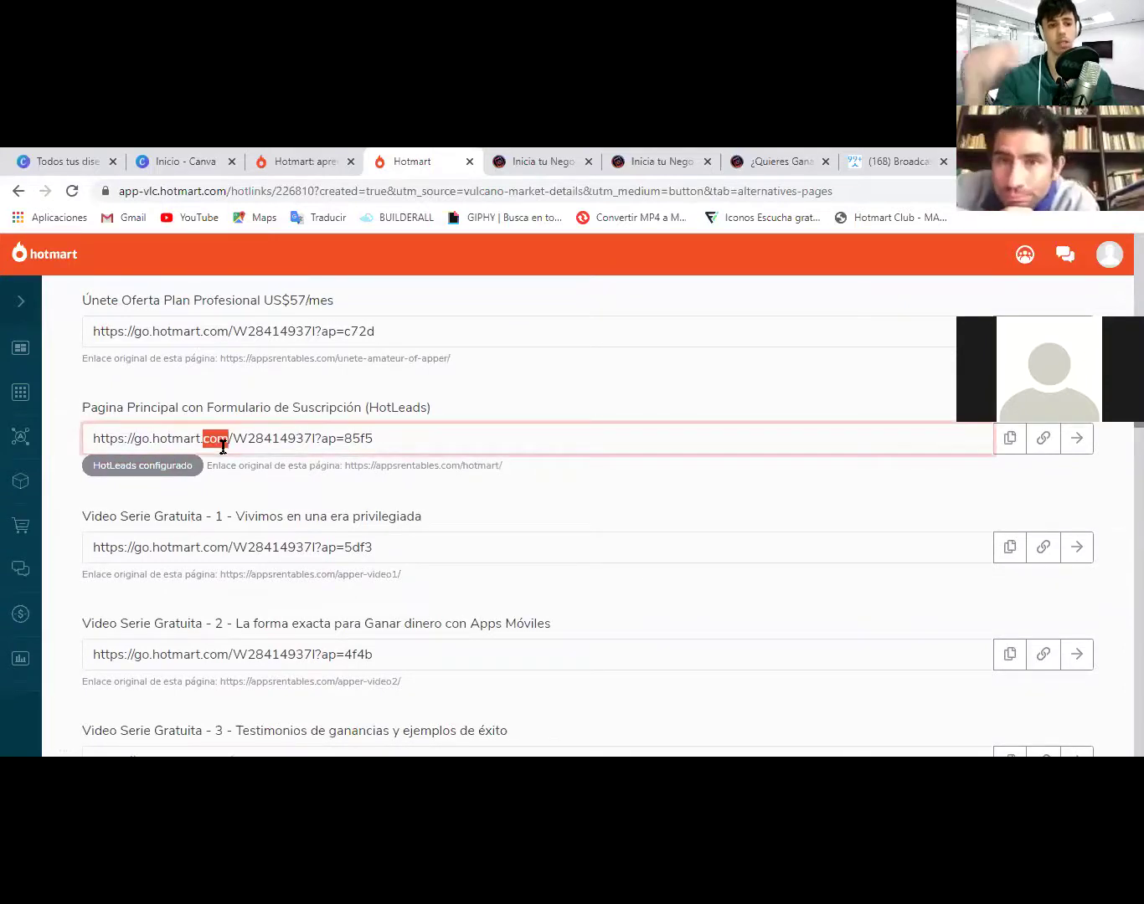
{"action": "left_click_drag", "start_coordinate": [225, 465], "coordinate": [213, 516]}
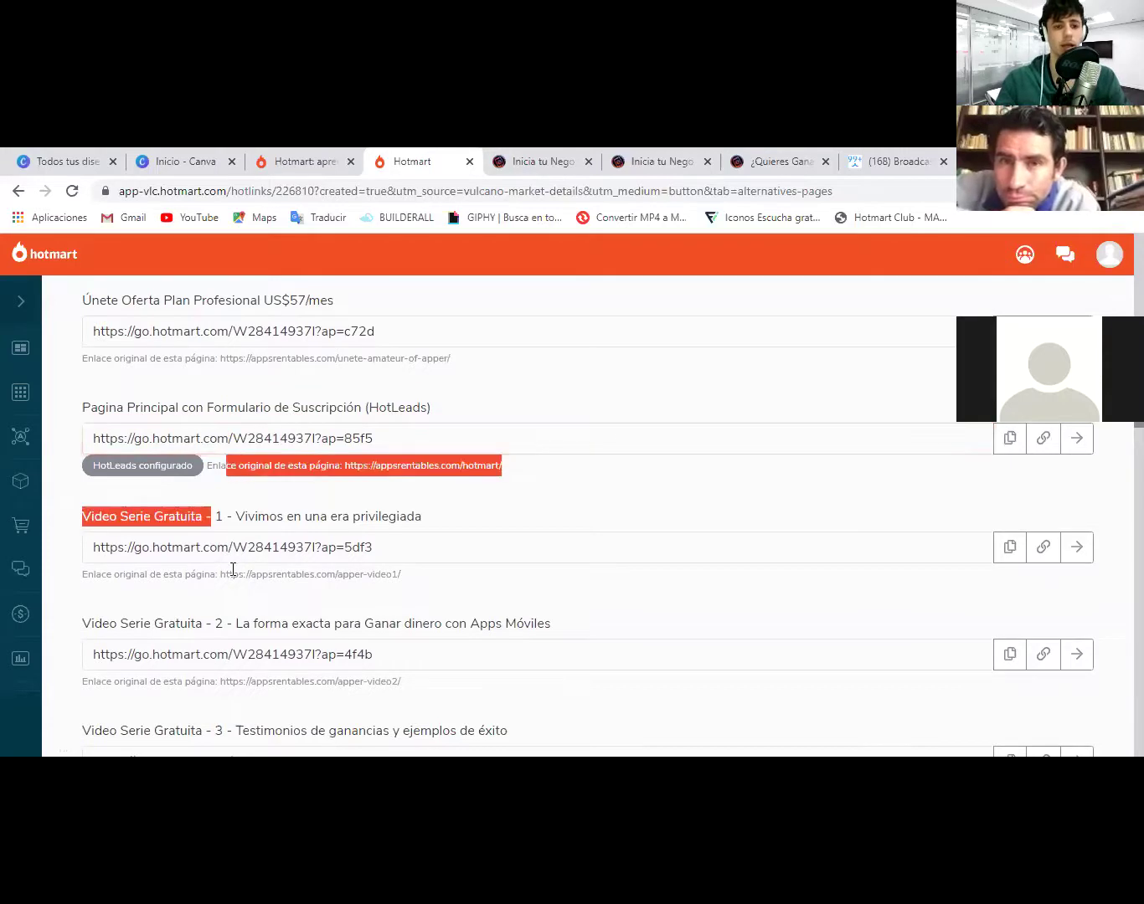
{"action": "left_click", "coordinate": [440, 416]}
{"action": "scroll", "coordinate": [480, 462], "scroll_direction": "up", "scroll_amount": 2}
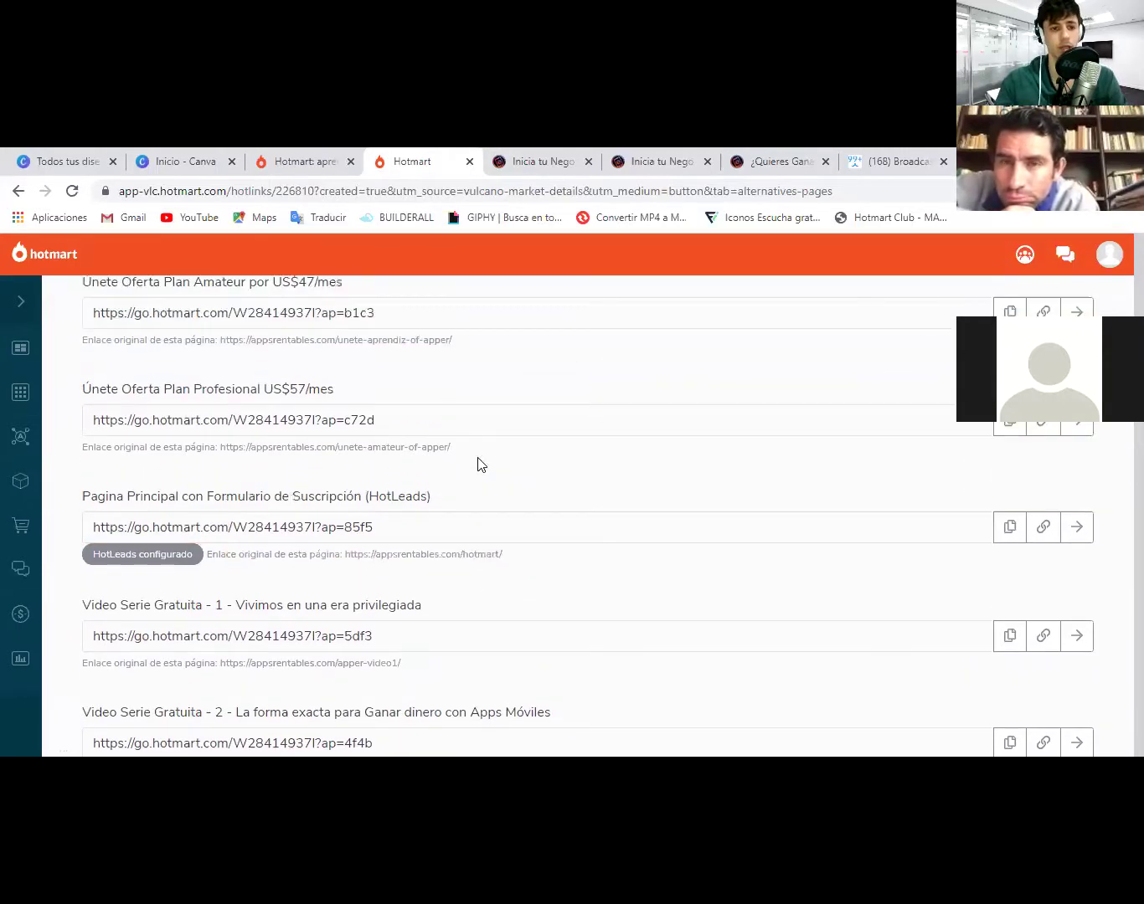
{"action": "scroll", "coordinate": [280, 414], "scroll_direction": "up", "scroll_amount": 2}
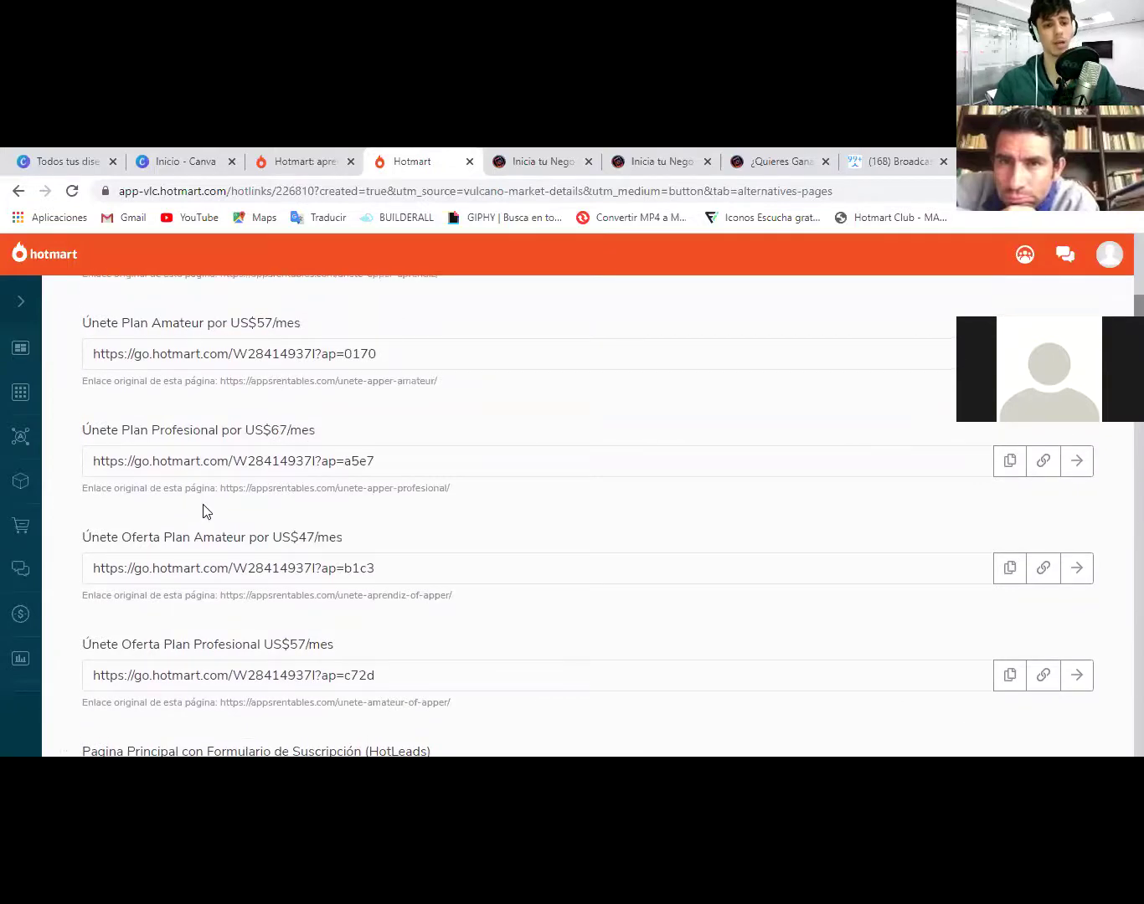
Examine the alternative links for the free video series, capture pages and webinar, and the monthly price of the Novato plan.
{"action": "scroll", "coordinate": [204, 513], "scroll_direction": "down", "scroll_amount": 6}
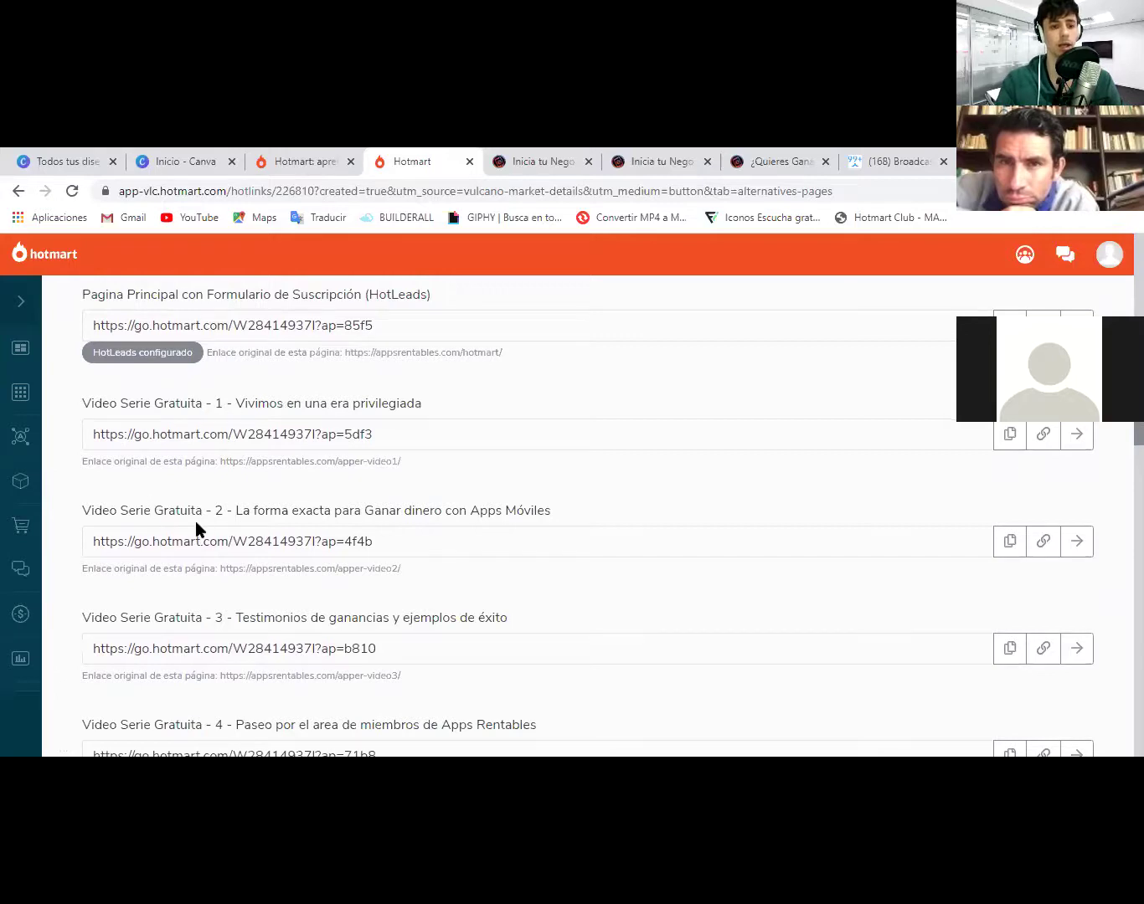
{"action": "scroll", "coordinate": [208, 629], "scroll_direction": "down", "scroll_amount": 3}
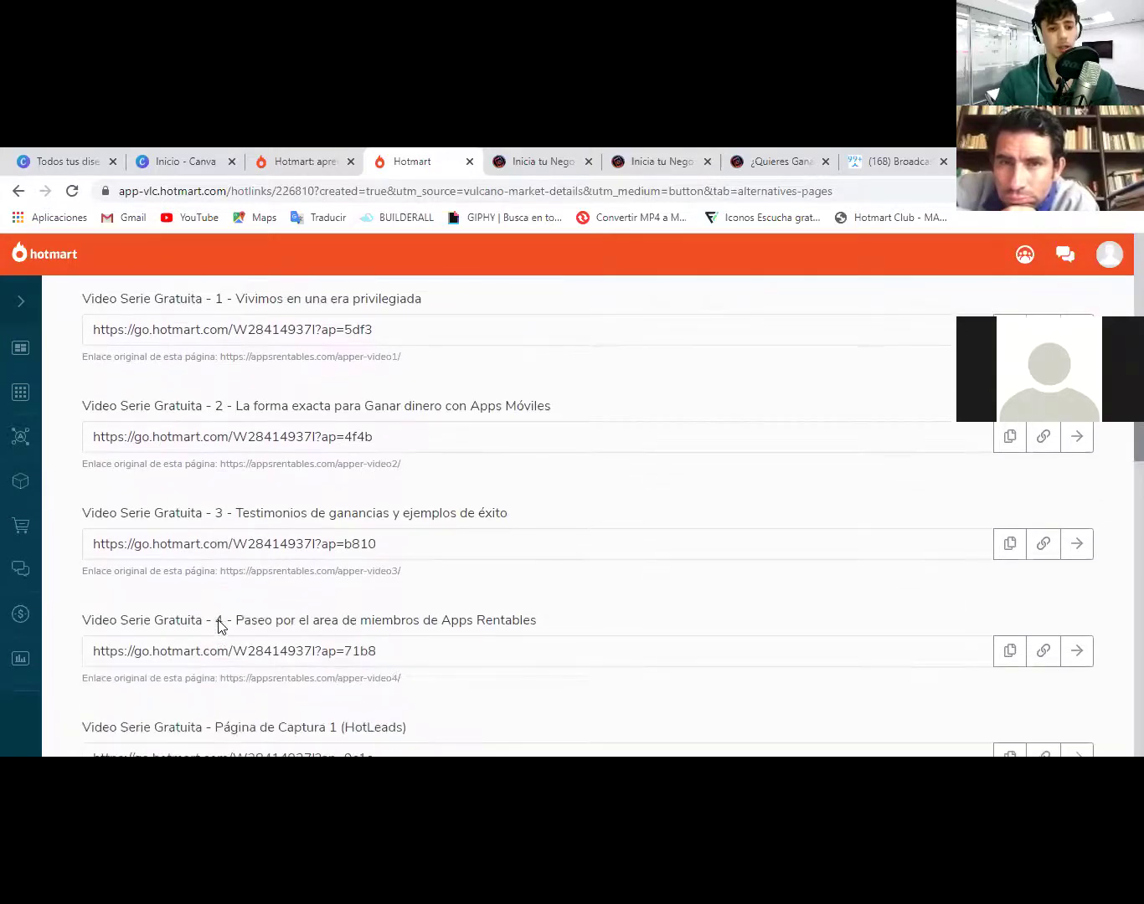
{"action": "scroll", "coordinate": [219, 627], "scroll_direction": "down", "scroll_amount": 2}
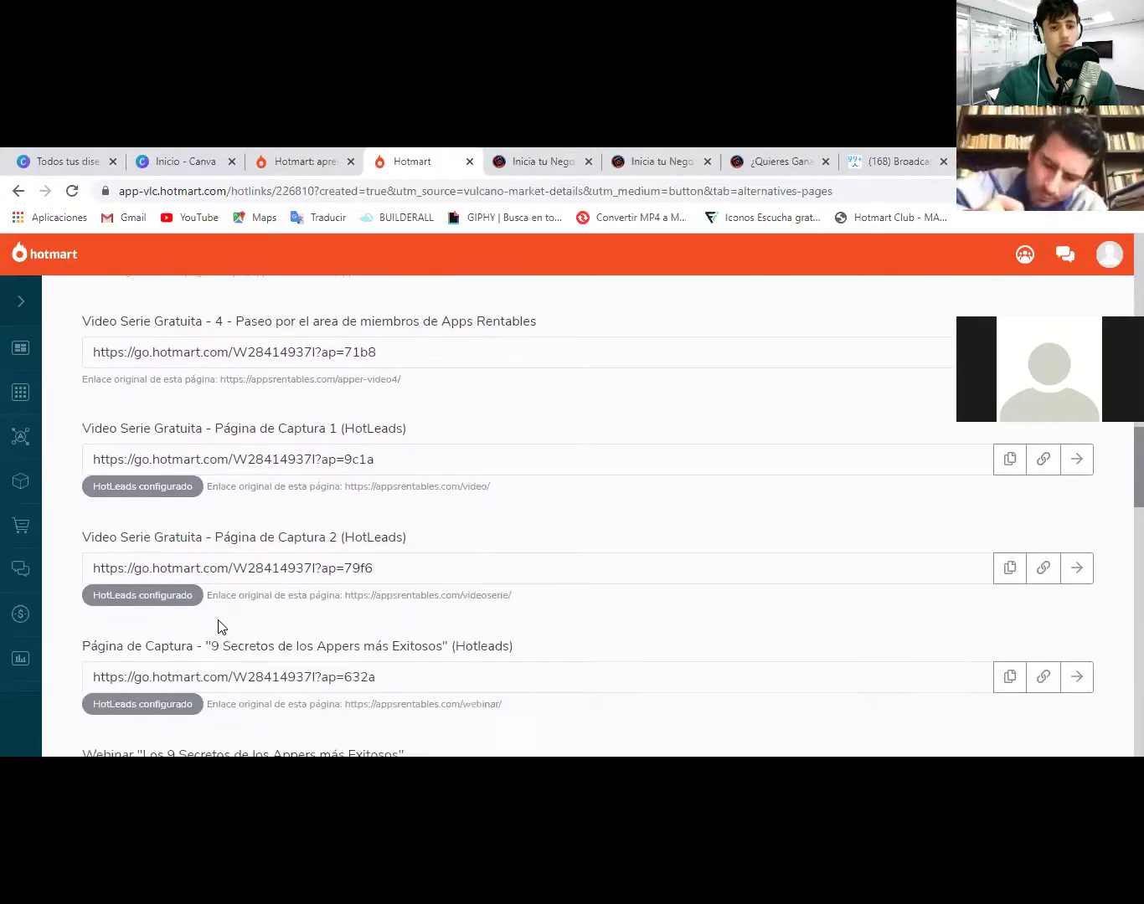
{"action": "scroll", "coordinate": [277, 559], "scroll_direction": "down", "scroll_amount": 2}
{"action": "scroll", "coordinate": [275, 556], "scroll_direction": "up", "scroll_amount": 4}
{"action": "scroll", "coordinate": [276, 561], "scroll_direction": "up", "scroll_amount": 1}
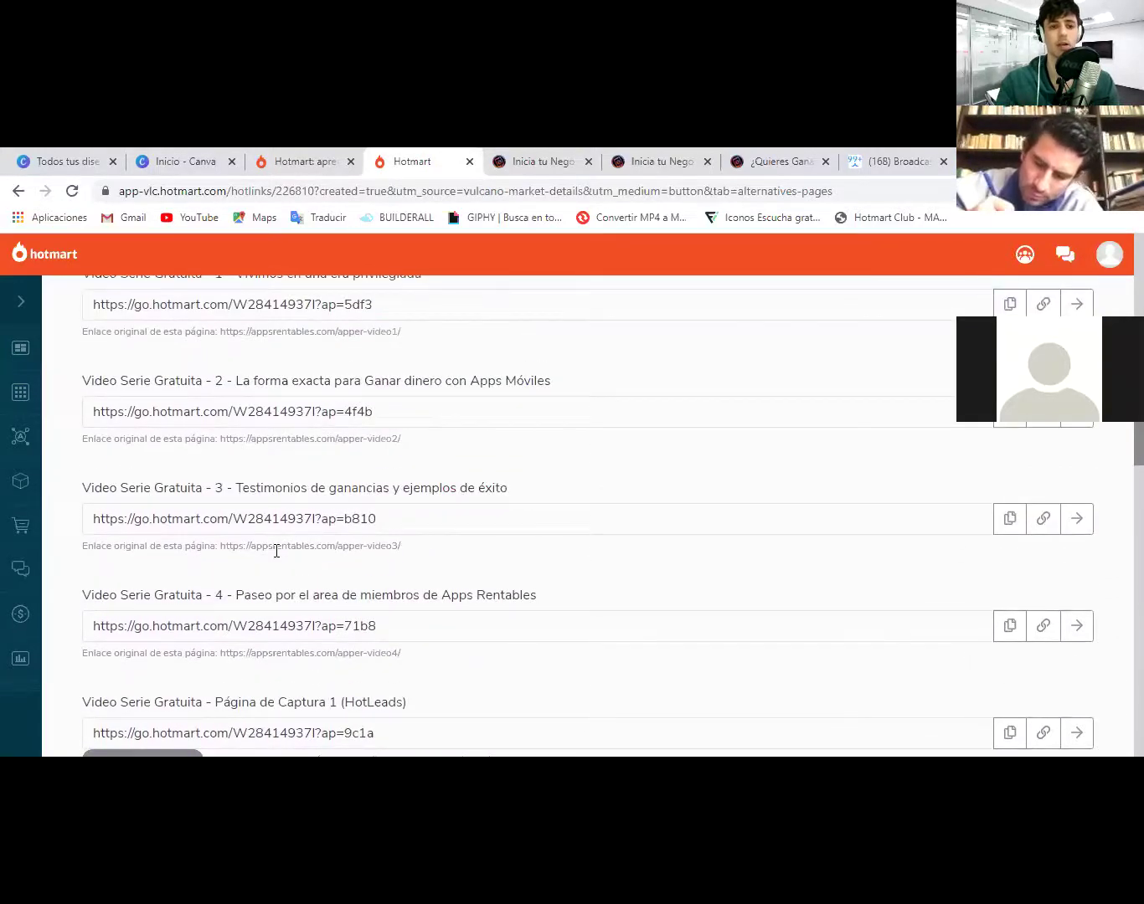
{"action": "scroll", "coordinate": [277, 551], "scroll_direction": "down", "scroll_amount": 8}
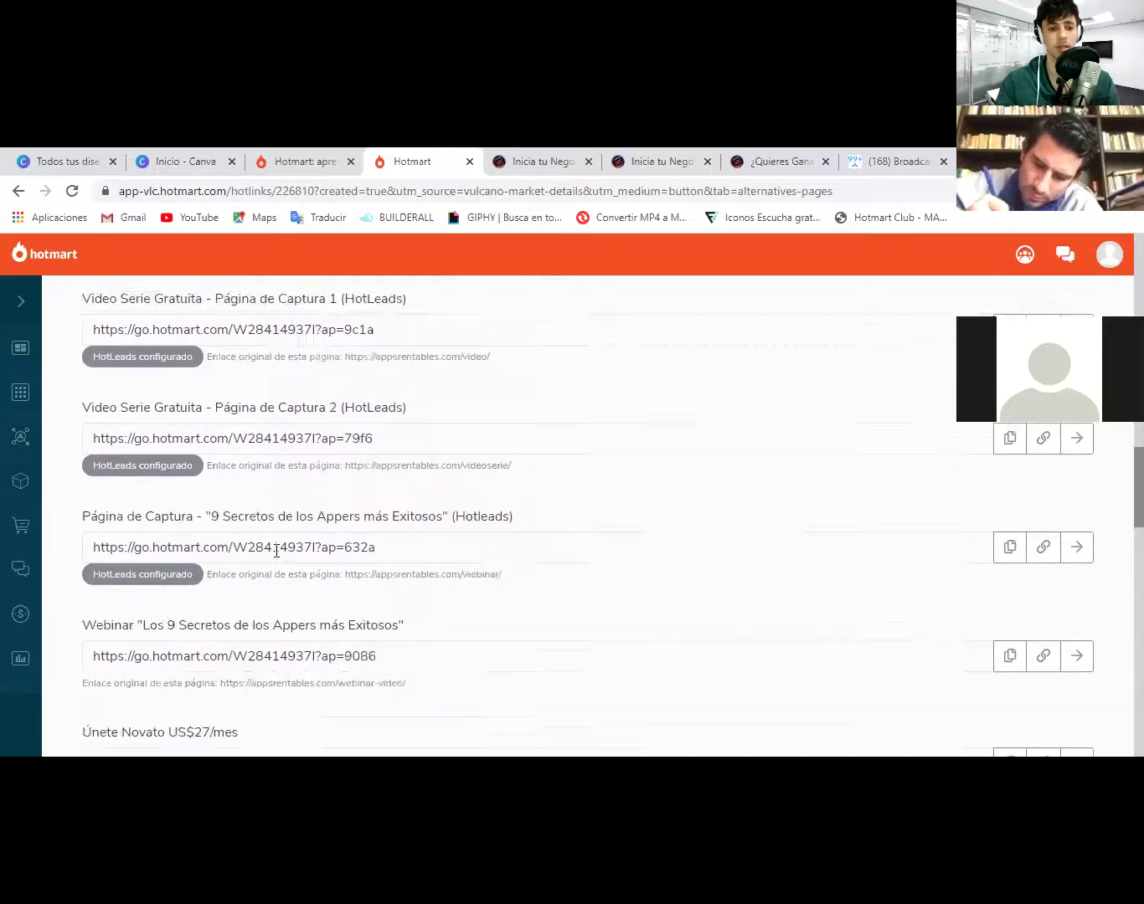
{"action": "scroll", "coordinate": [276, 552], "scroll_direction": "down", "scroll_amount": 2}
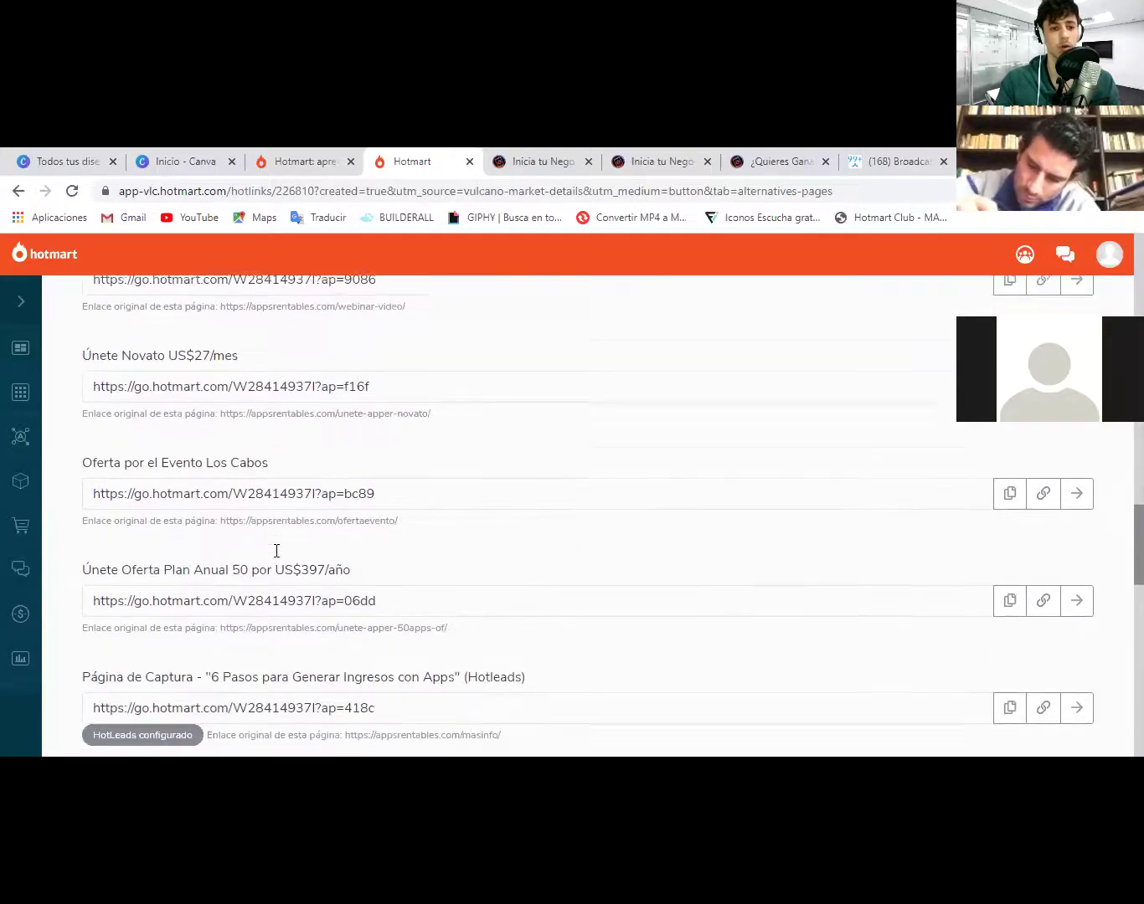
{"action": "scroll", "coordinate": [275, 550], "scroll_direction": "up", "scroll_amount": 2}
{"action": "left_click_drag", "start_coordinate": [169, 426], "coordinate": [246, 432]}
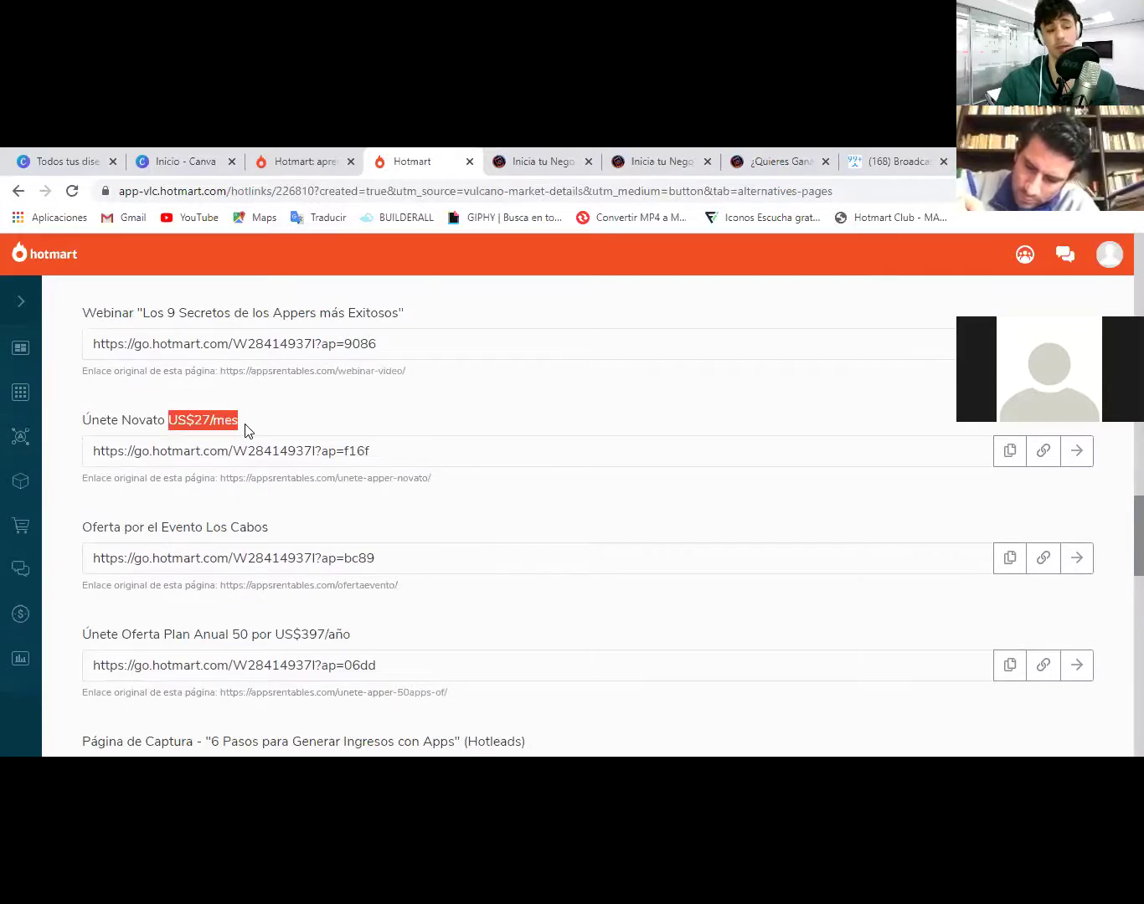
Examine the alternative links from the Los Cabos event offer and annual plan through the "RESISTENCIA / Casa de Papel" and "Plan Duo" pages.
{"action": "left_click", "coordinate": [246, 429]}
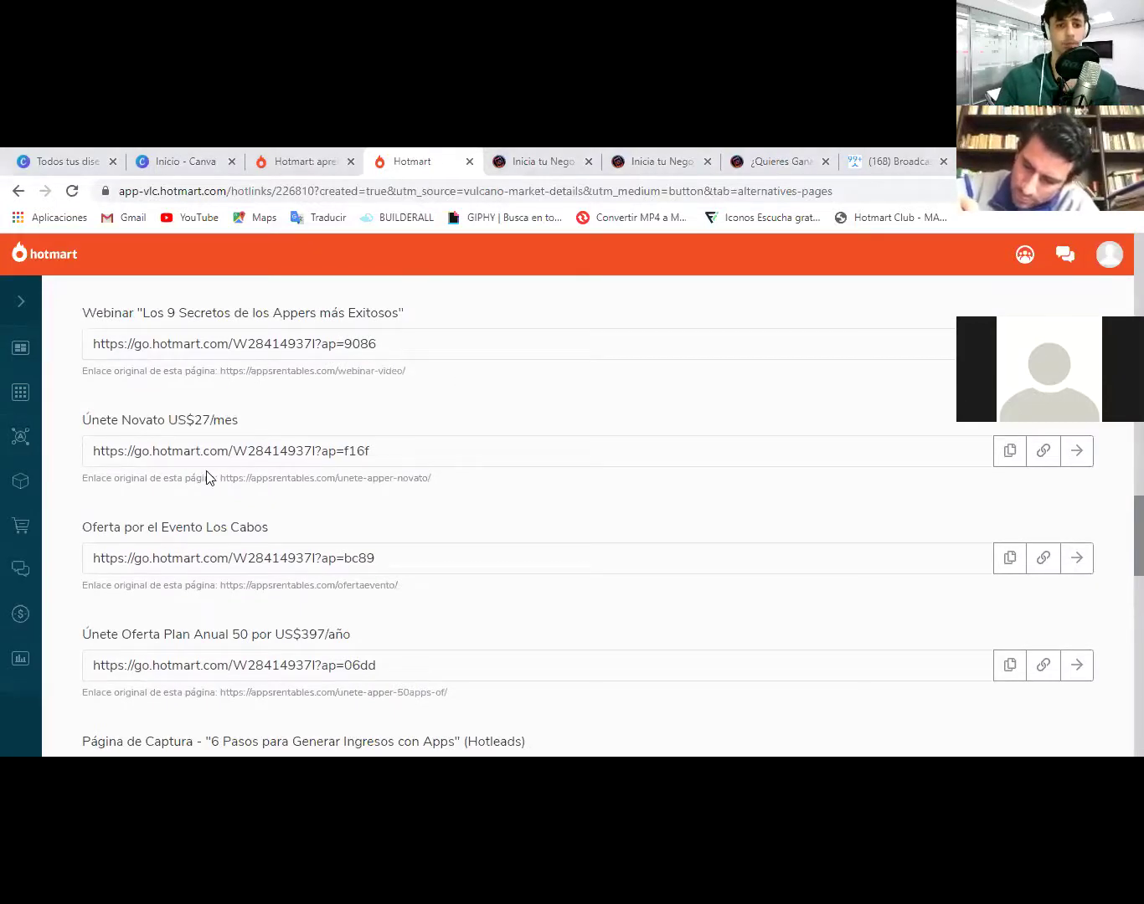
{"action": "scroll", "coordinate": [213, 415], "scroll_direction": "down", "scroll_amount": 3}
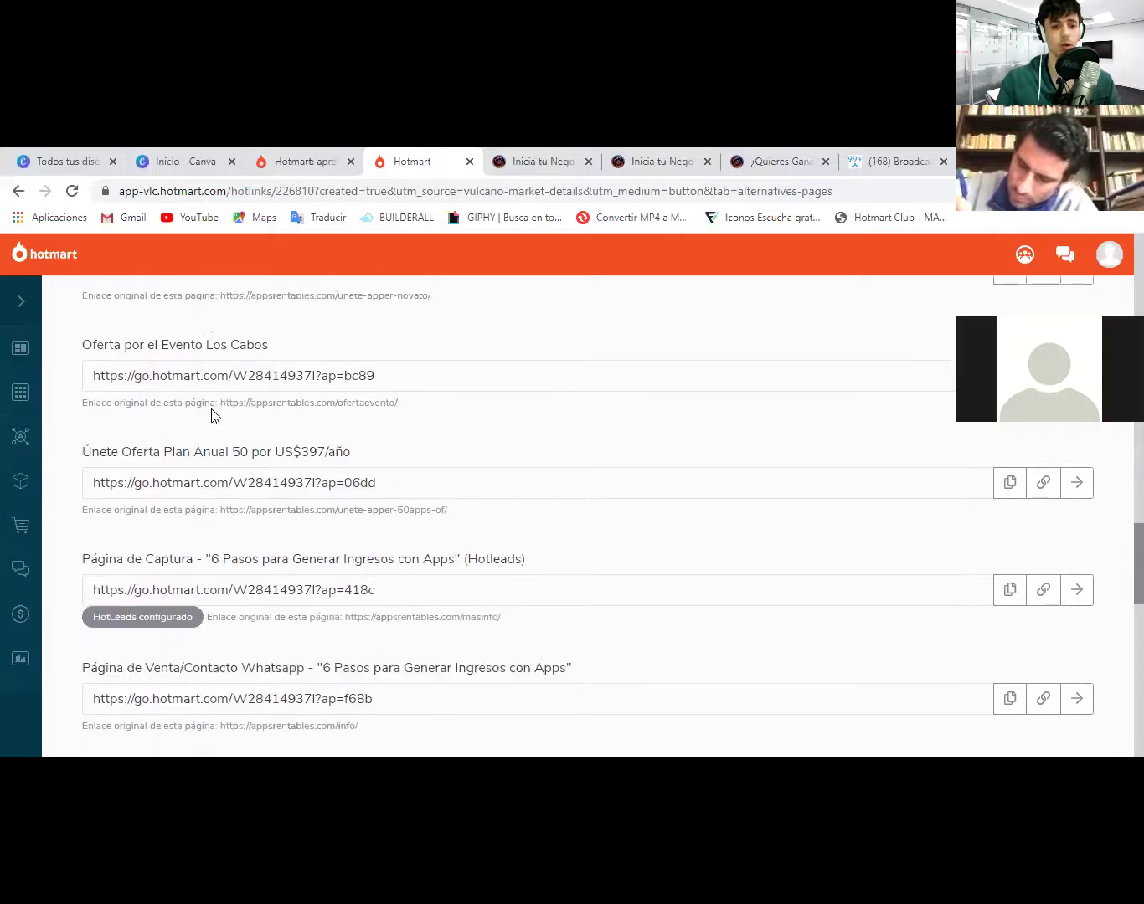
{"action": "scroll", "coordinate": [213, 415], "scroll_direction": "down", "scroll_amount": 1}
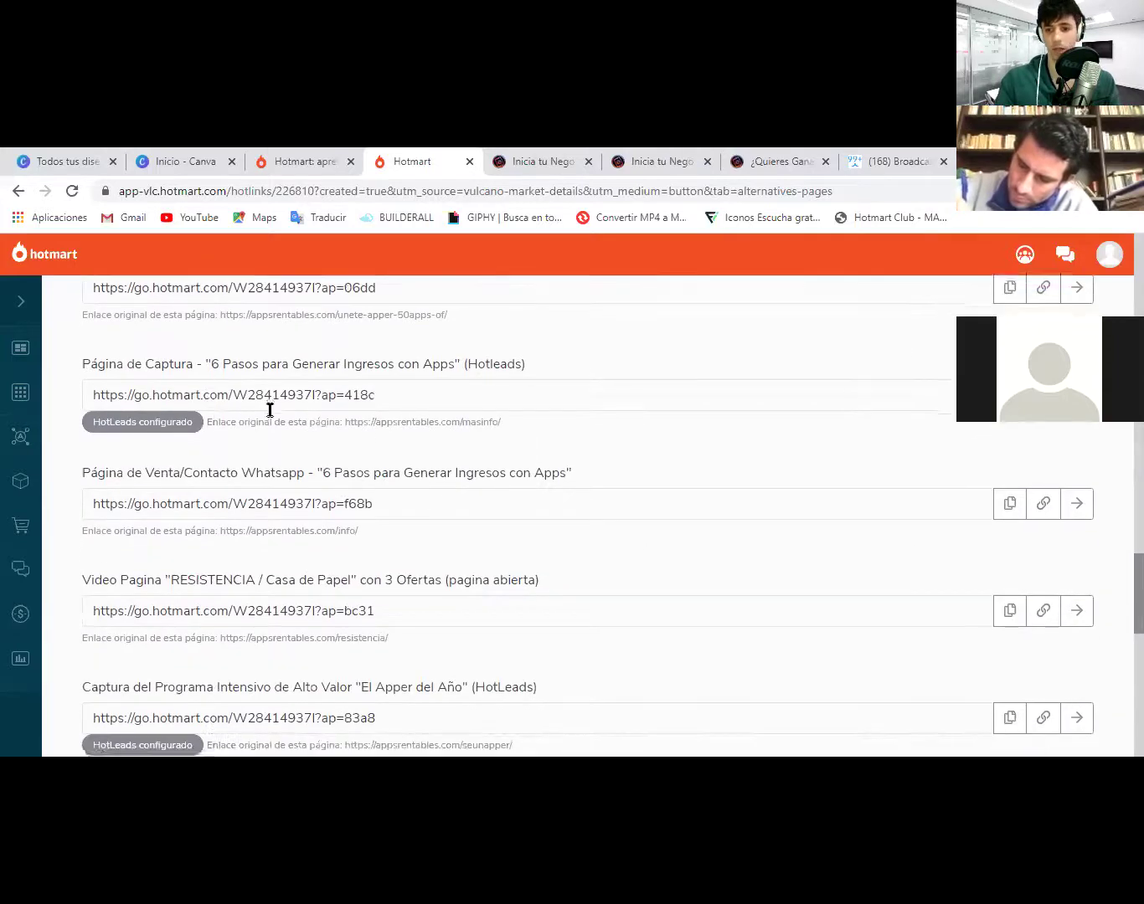
{"action": "scroll", "coordinate": [269, 407], "scroll_direction": "down", "scroll_amount": 2}
{"action": "scroll", "coordinate": [270, 410], "scroll_direction": "down", "scroll_amount": 2}
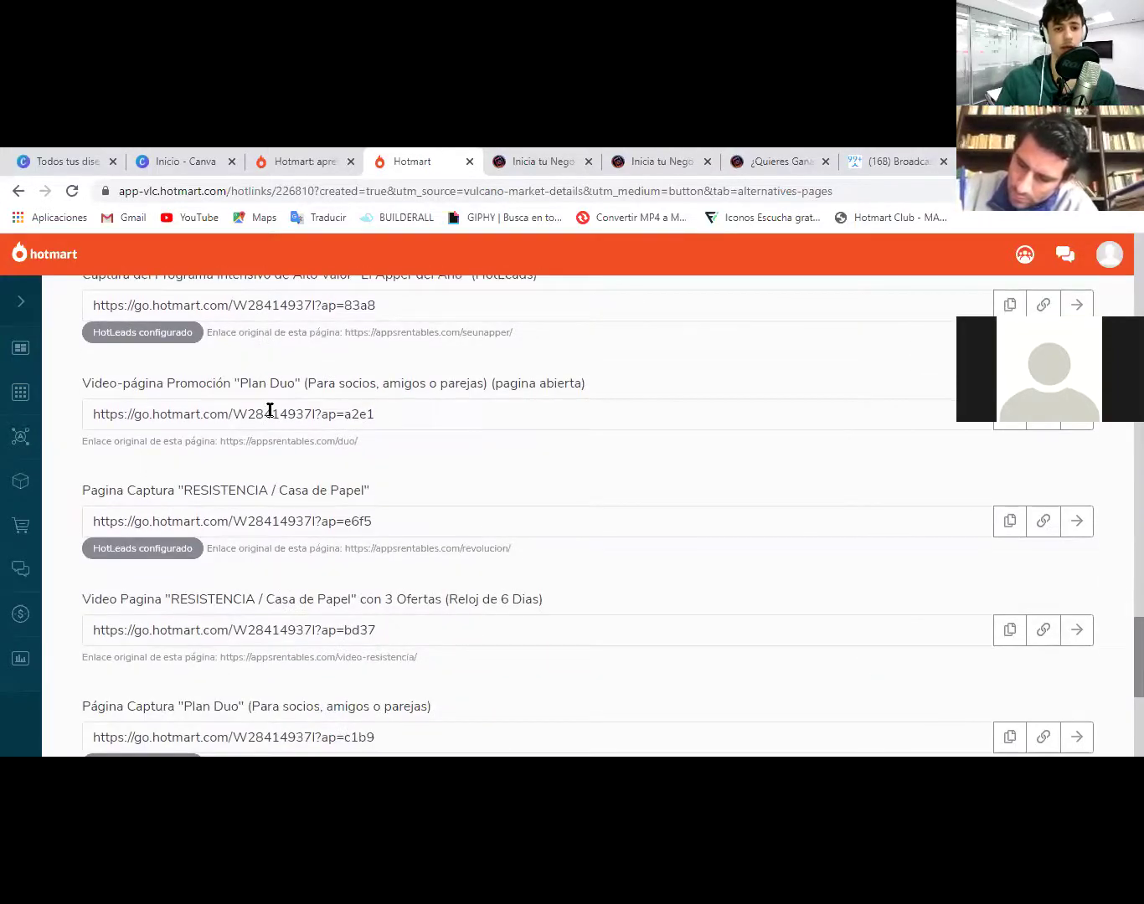
{"action": "left_click_drag", "start_coordinate": [209, 493], "coordinate": [331, 497]}
{"action": "left_click", "coordinate": [351, 494]}
{"action": "scroll", "coordinate": [399, 481], "scroll_direction": "down", "scroll_amount": 2}
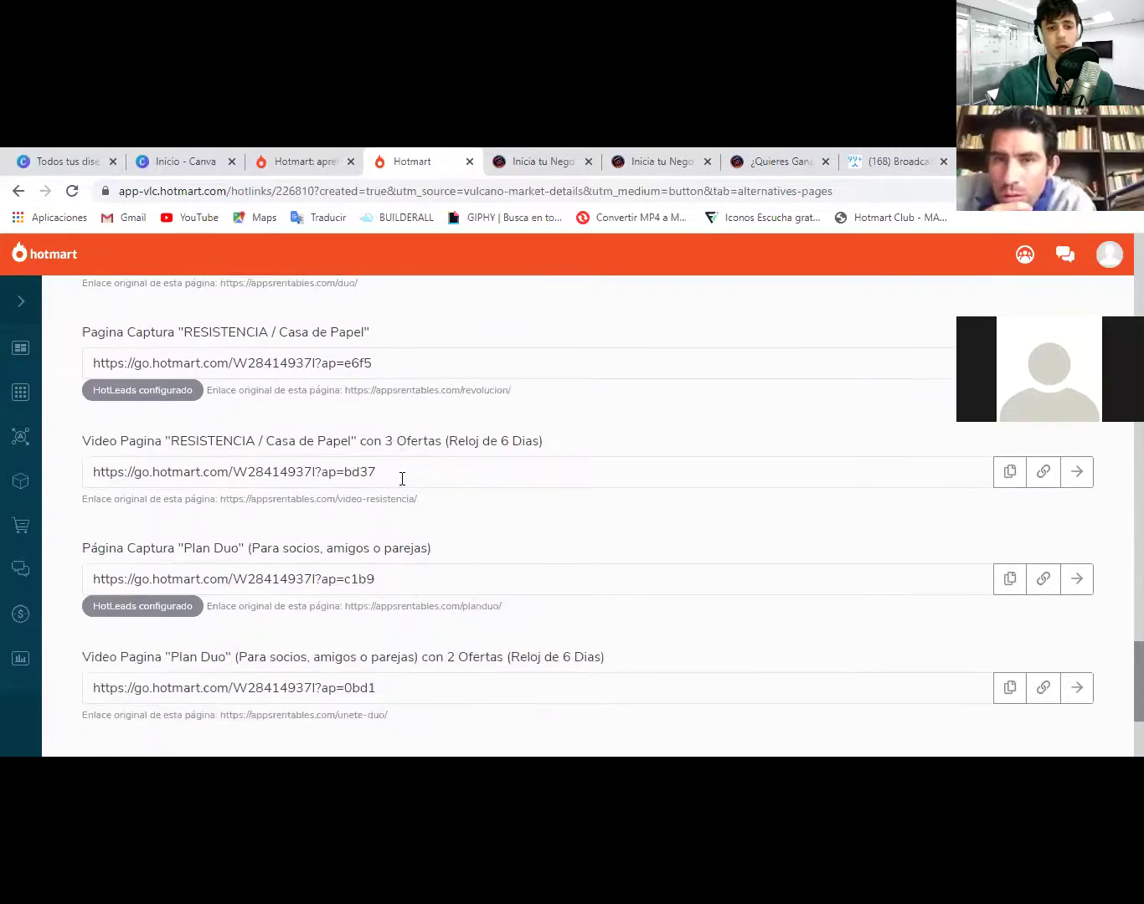
{"action": "scroll", "coordinate": [402, 479], "scroll_direction": "down", "scroll_amount": 1}
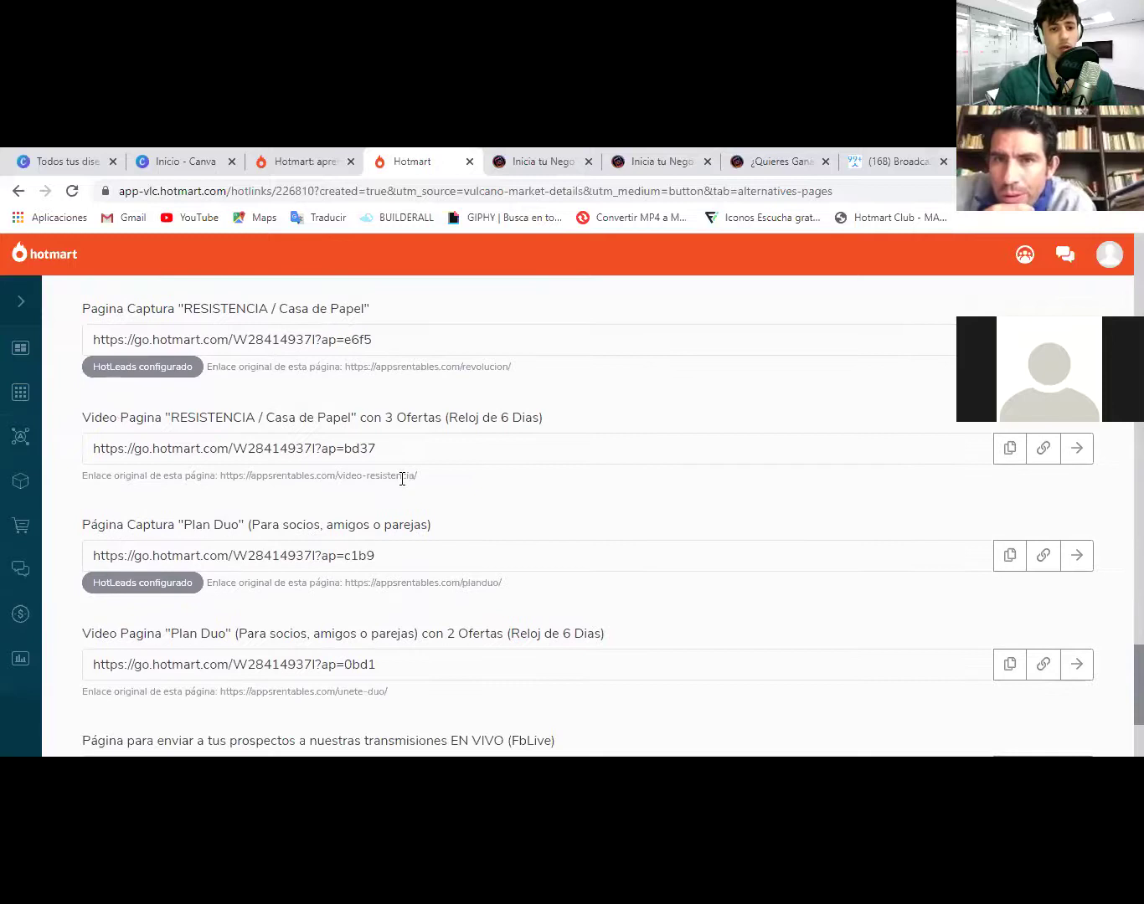
{"action": "scroll", "coordinate": [402, 479], "scroll_direction": "down", "scroll_amount": 1}
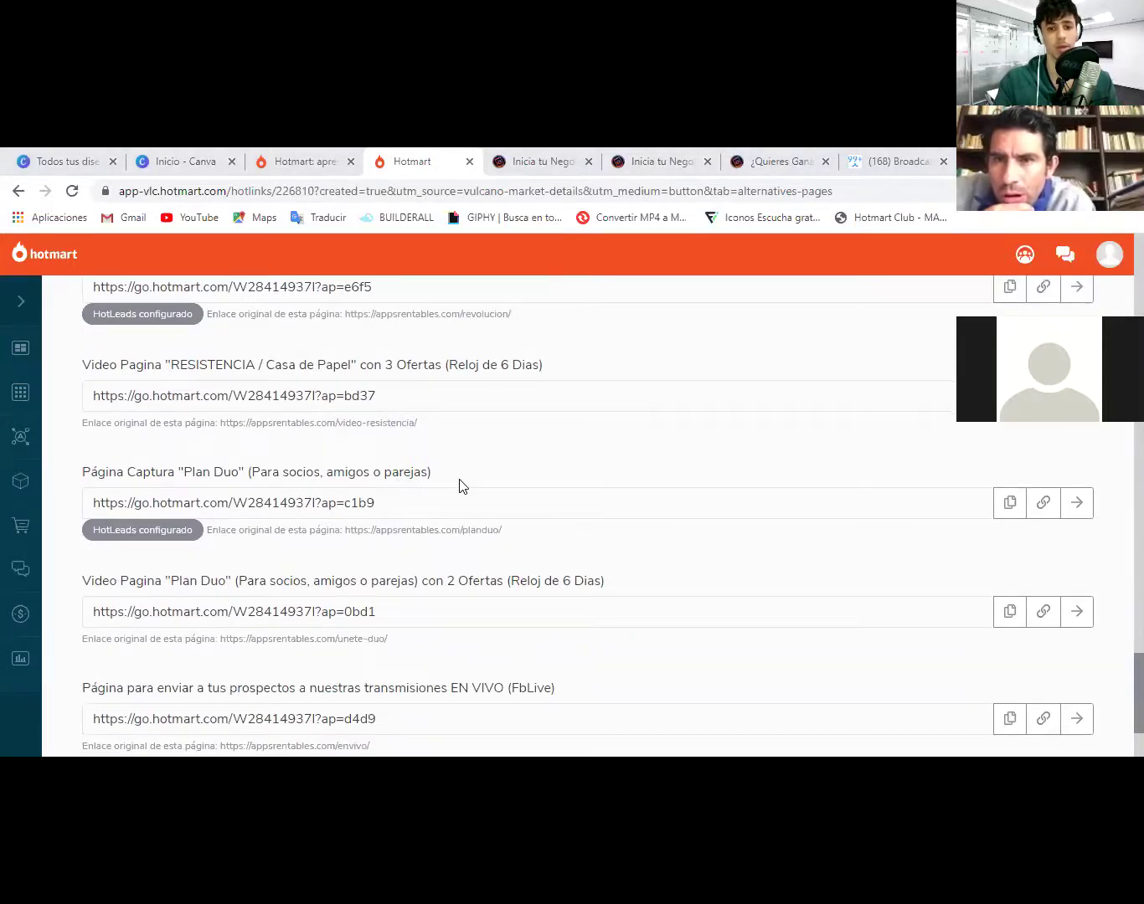
{"action": "scroll", "coordinate": [458, 486], "scroll_direction": "down", "scroll_amount": 2}
Review the whole list of alternative links again, from Conferencia Apps Rentables 2.0 and the monthly plans to the FbLive page.
{"action": "scroll", "coordinate": [460, 477], "scroll_direction": "up", "scroll_amount": 6}
{"action": "scroll", "coordinate": [460, 479], "scroll_direction": "up", "scroll_amount": 15}
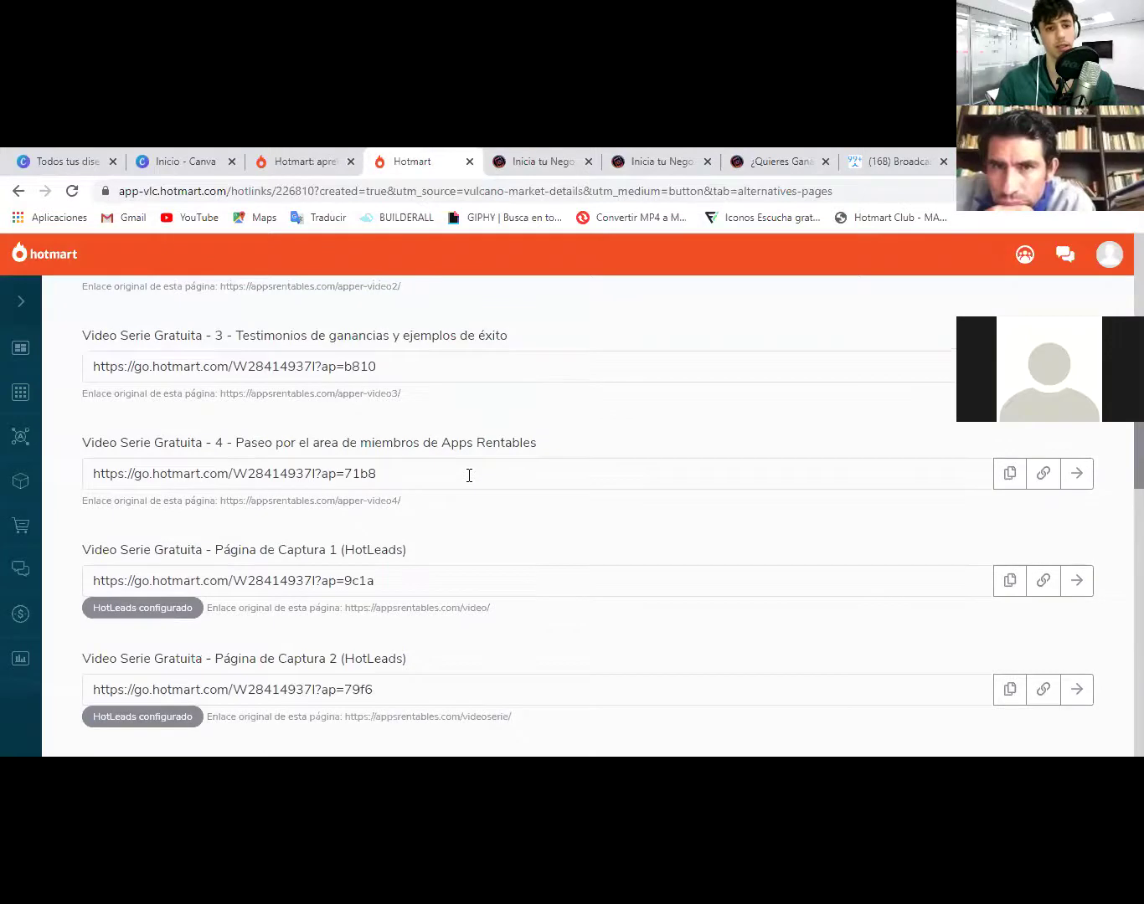
{"action": "scroll", "coordinate": [468, 475], "scroll_direction": "up", "scroll_amount": 6}
{"action": "scroll", "coordinate": [469, 478], "scroll_direction": "up", "scroll_amount": 6}
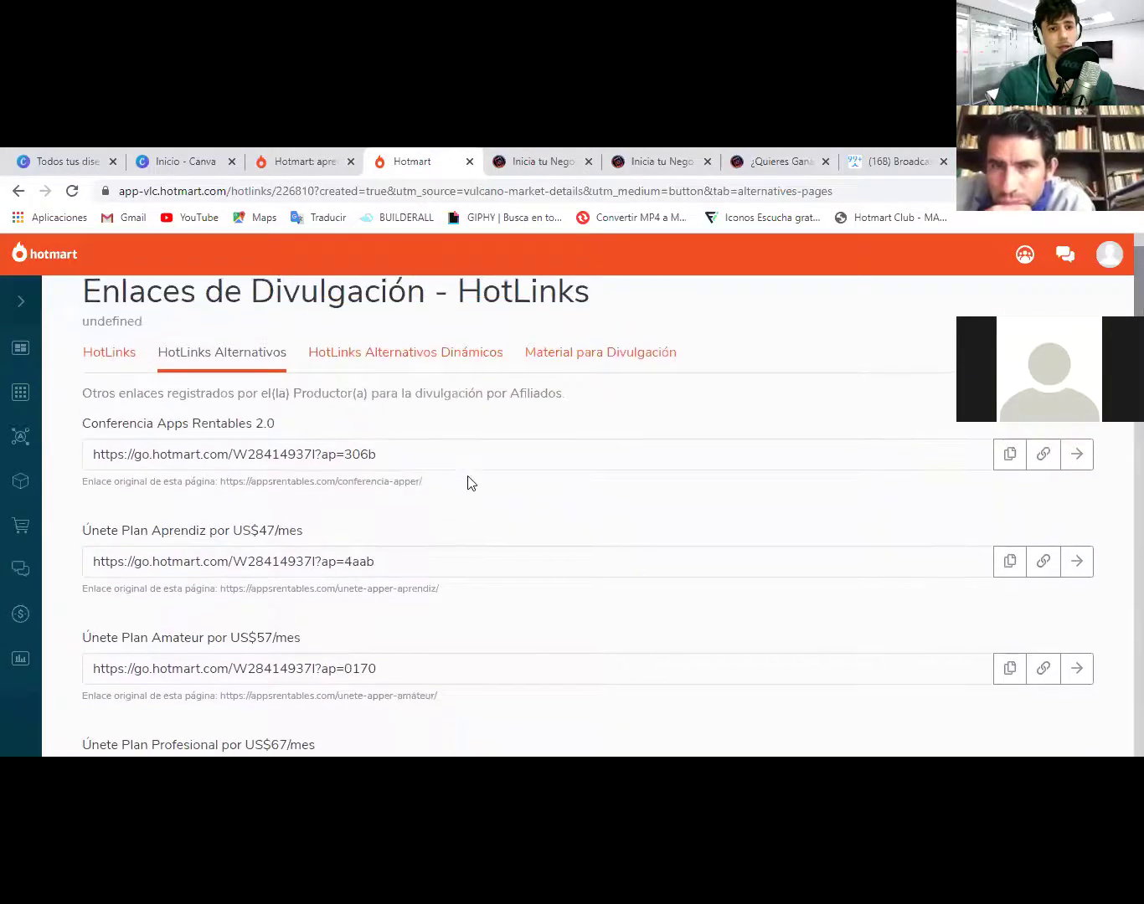
{"action": "scroll", "coordinate": [470, 482], "scroll_direction": "down", "scroll_amount": 2}
{"action": "scroll", "coordinate": [469, 483], "scroll_direction": "down", "scroll_amount": 9}
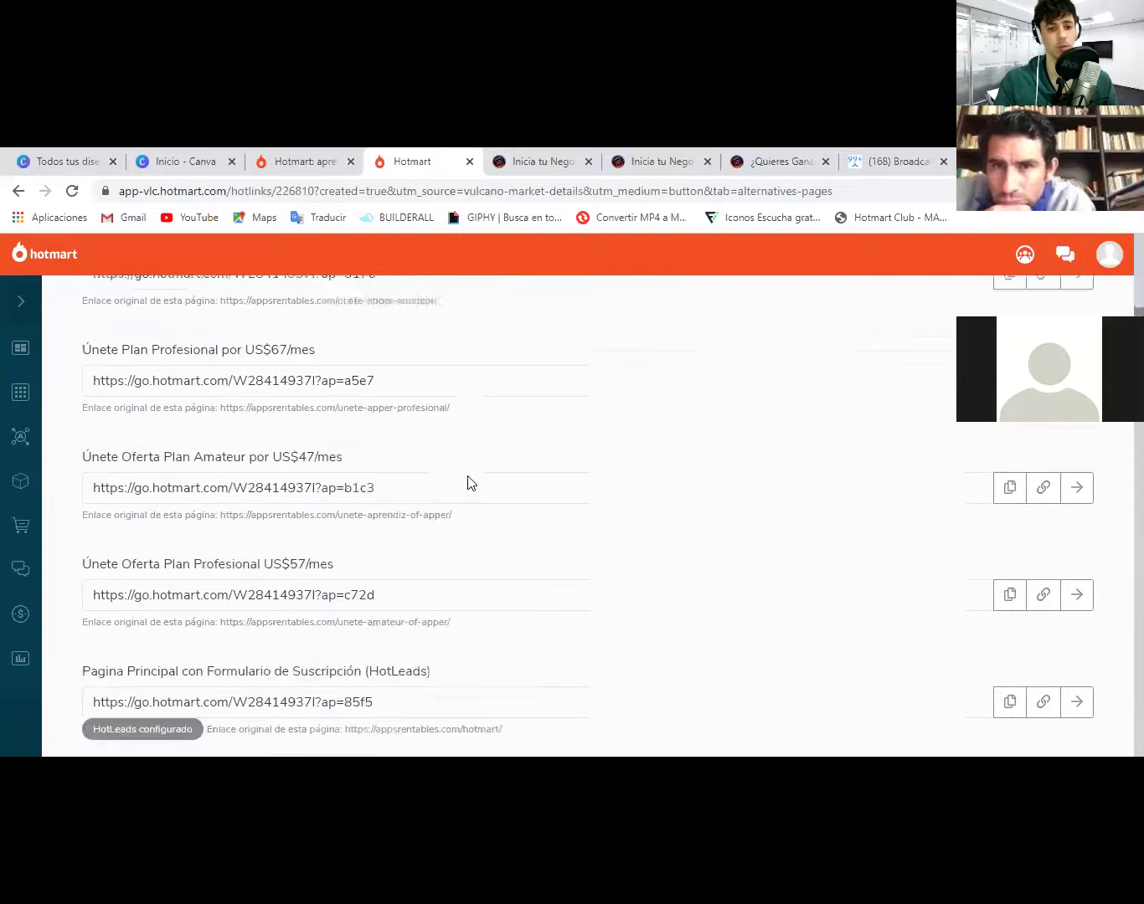
{"action": "scroll", "coordinate": [470, 484], "scroll_direction": "down", "scroll_amount": 8}
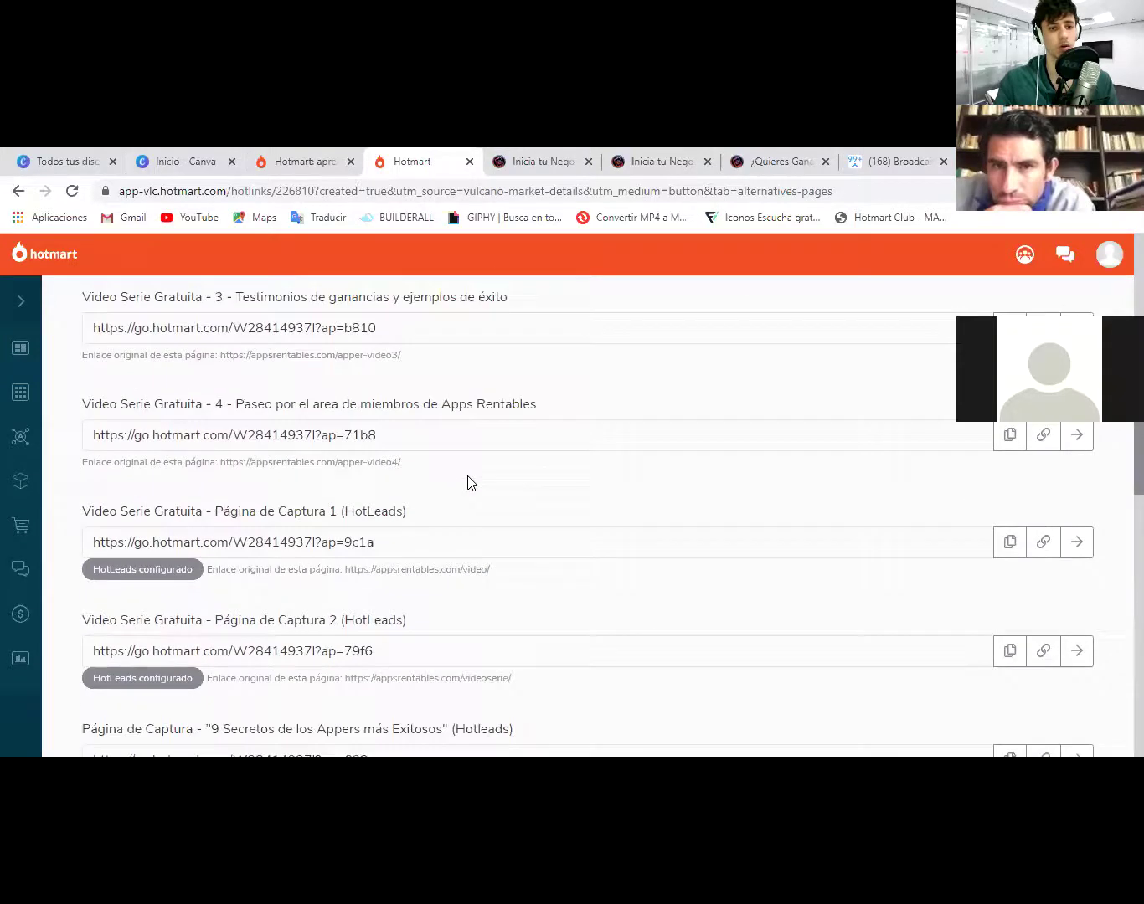
{"action": "scroll", "coordinate": [469, 475], "scroll_direction": "down", "scroll_amount": 5}
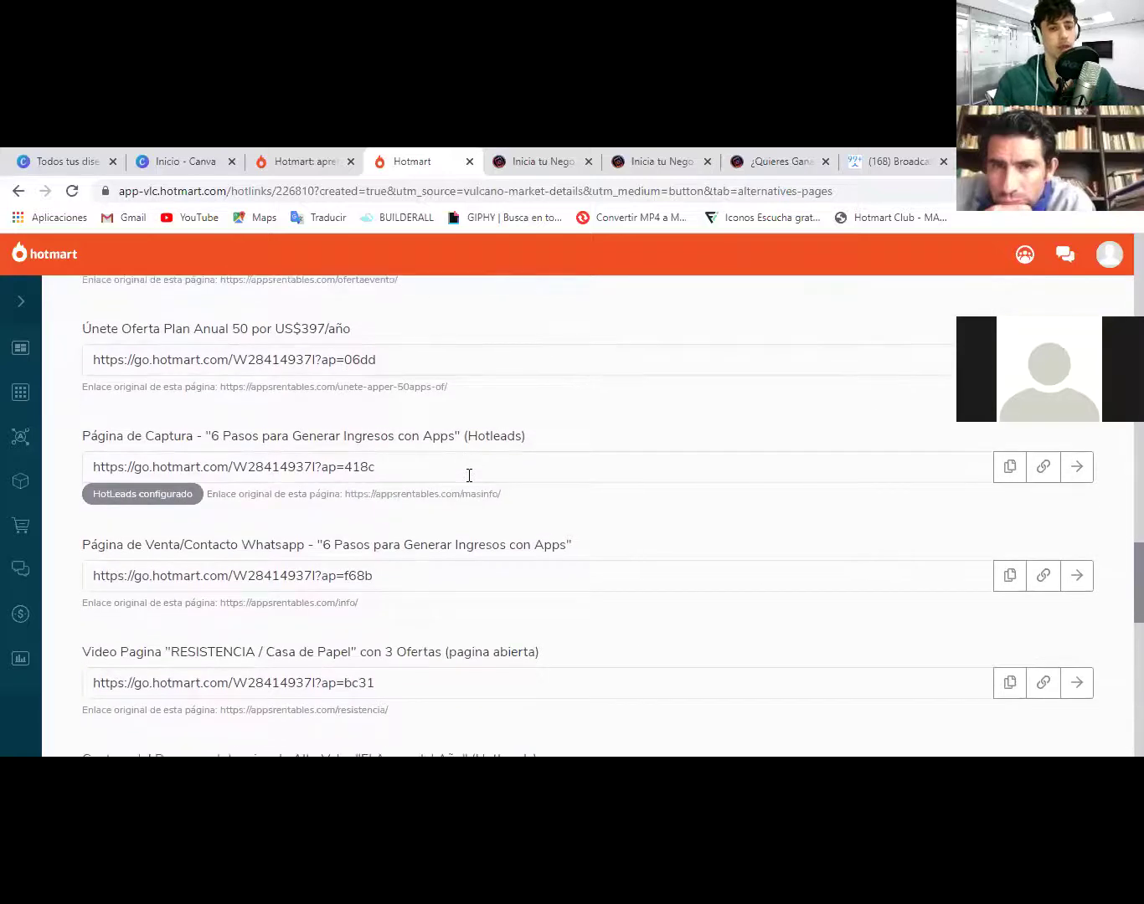
{"action": "scroll", "coordinate": [469, 475], "scroll_direction": "down", "scroll_amount": 3}
{"action": "scroll", "coordinate": [470, 474], "scroll_direction": "down", "scroll_amount": 3}
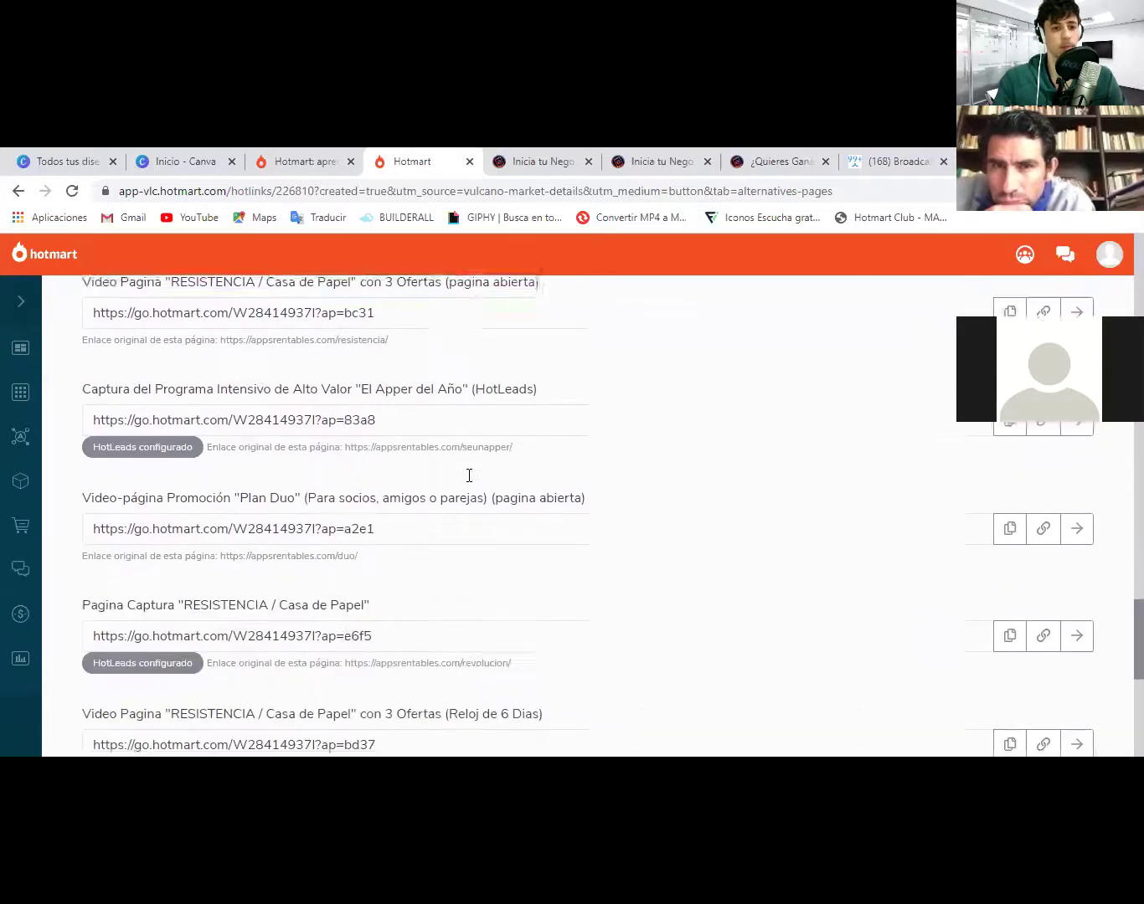
{"action": "scroll", "coordinate": [468, 480], "scroll_direction": "down", "scroll_amount": 2}
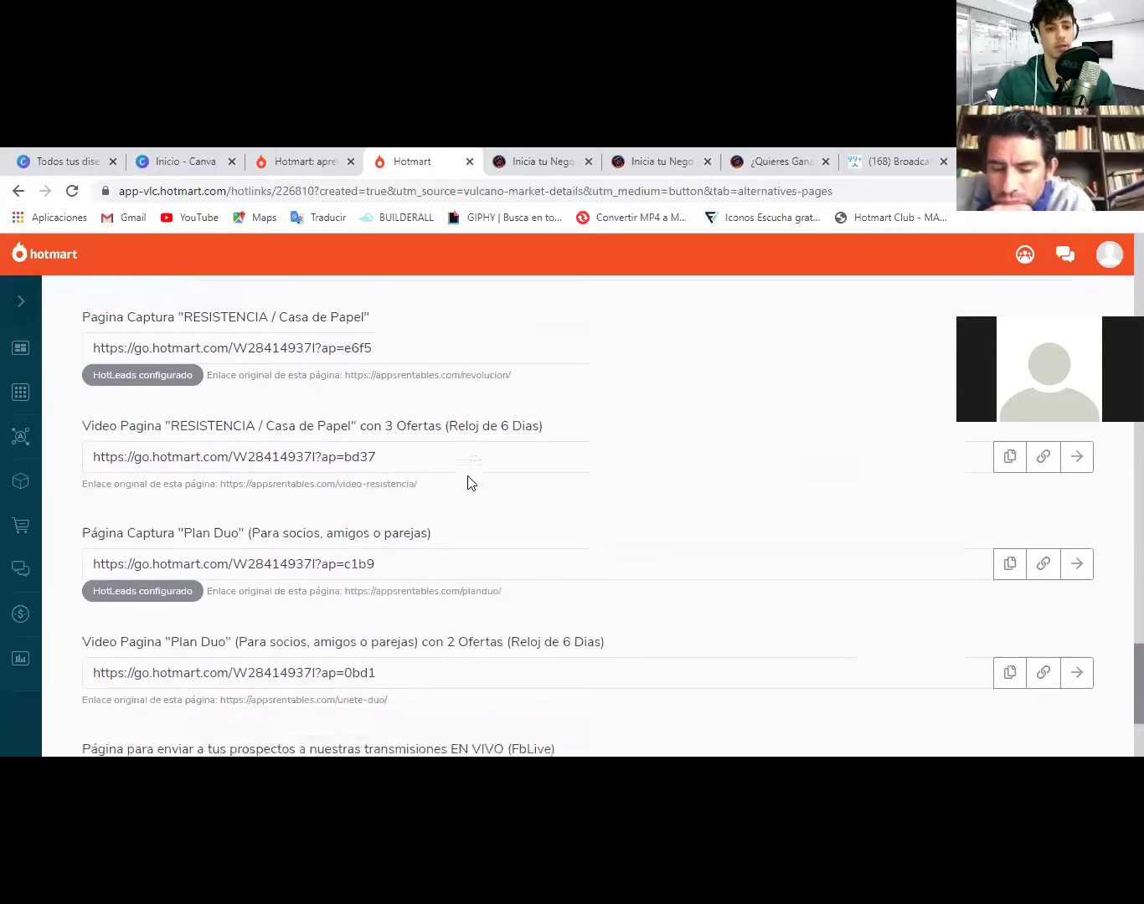
{"action": "scroll", "coordinate": [469, 479], "scroll_direction": "down", "scroll_amount": 2}
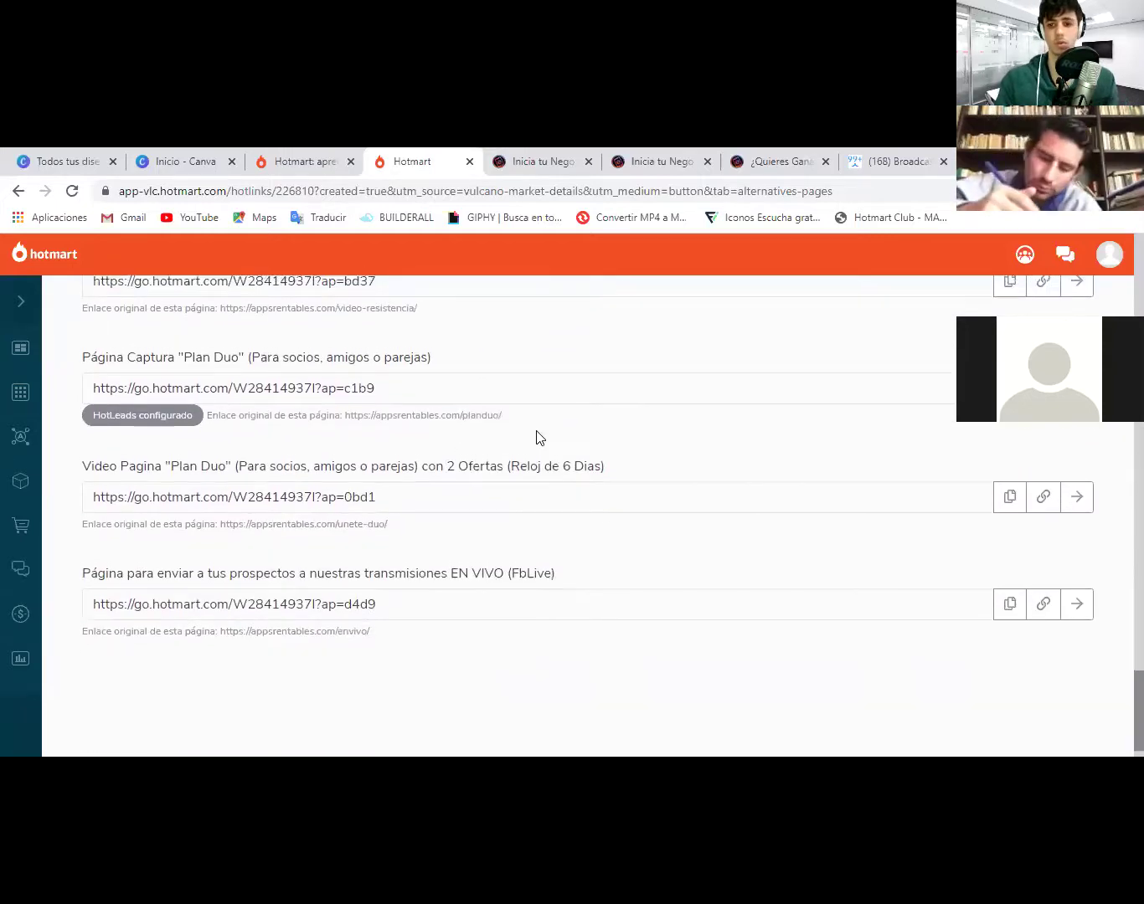
Compare the affiliate code in the Plan Aprendiz alternative link with the ref parameter in the Apps Rentables page address.
{"action": "scroll", "coordinate": [536, 437], "scroll_direction": "up", "scroll_amount": 10}
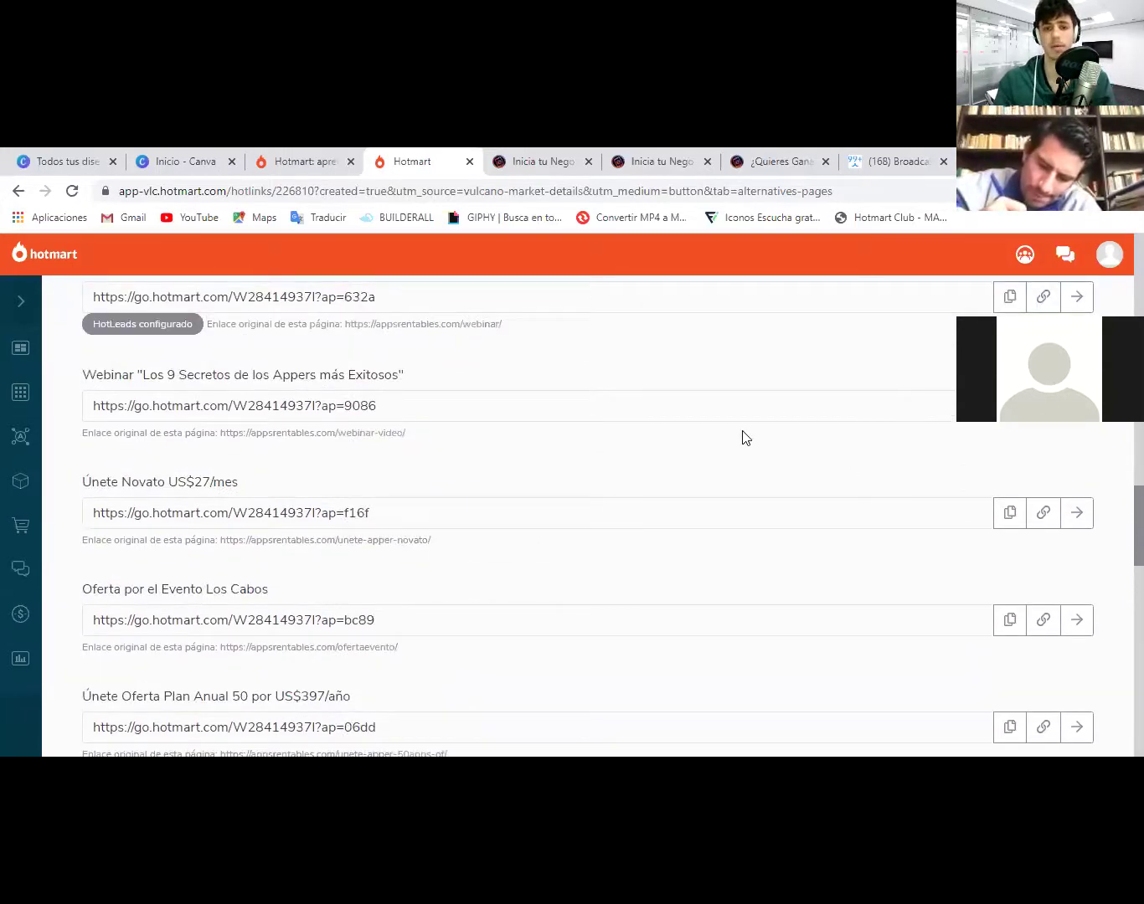
{"action": "scroll", "coordinate": [745, 437], "scroll_direction": "up", "scroll_amount": 8}
{"action": "scroll", "coordinate": [745, 437], "scroll_direction": "up", "scroll_amount": 10}
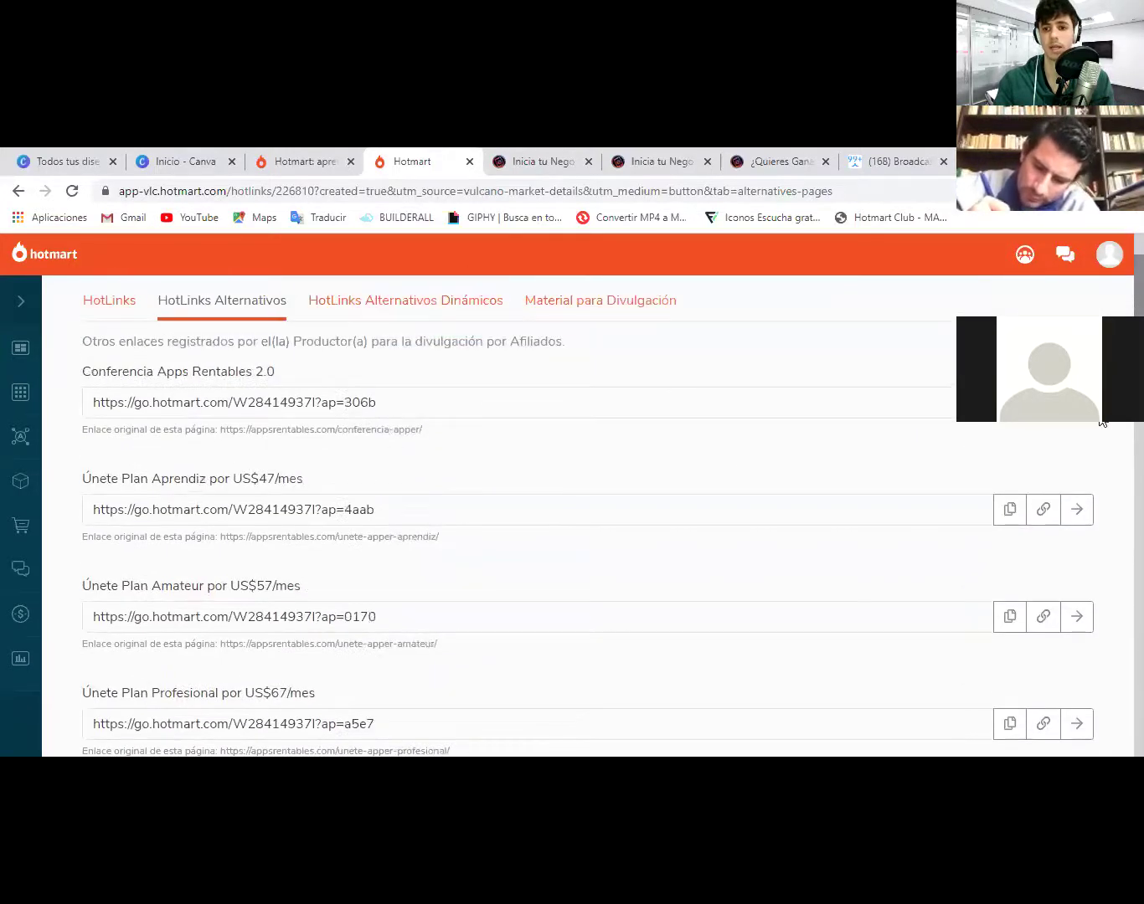
{"action": "left_click", "coordinate": [287, 404]}
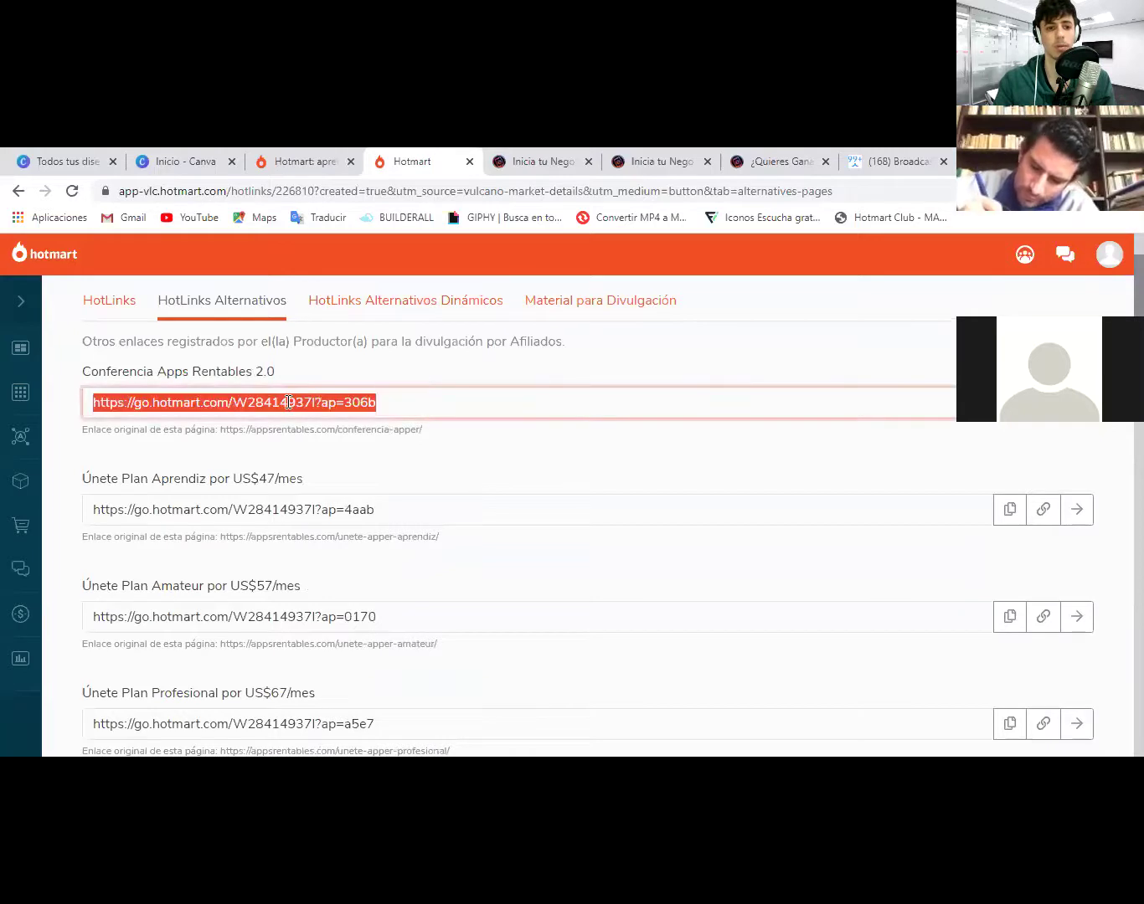
{"action": "double_click", "coordinate": [263, 508]}
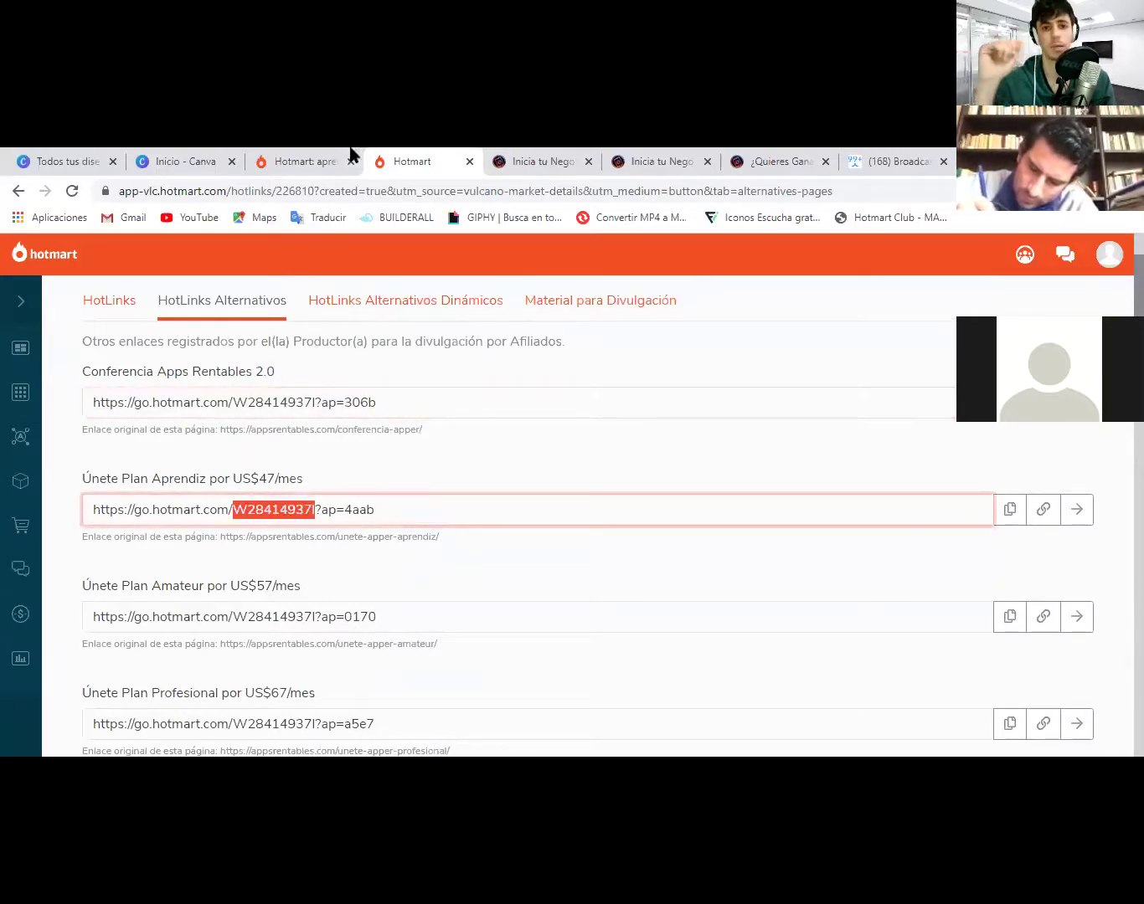
{"action": "left_click", "coordinate": [536, 158]}
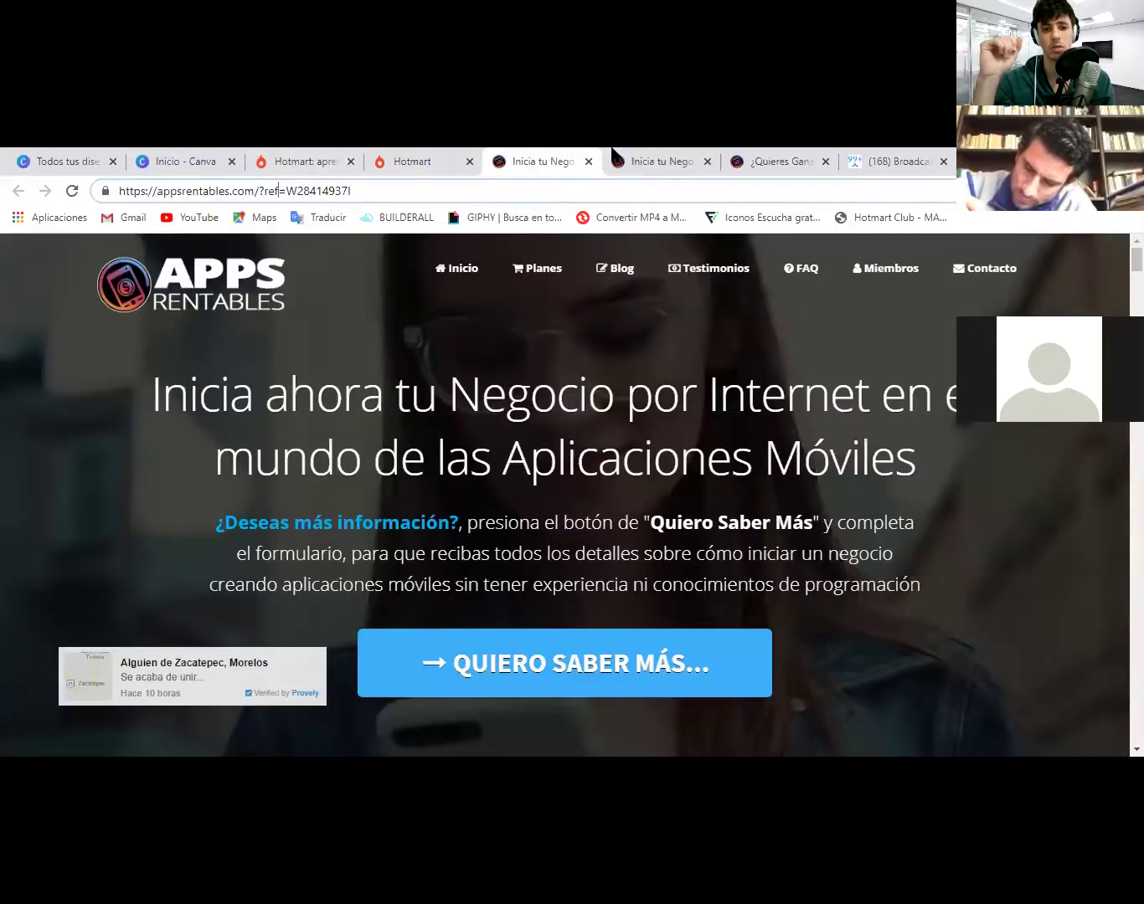
{"action": "left_click", "coordinate": [613, 157]}
{"action": "left_click", "coordinate": [520, 154]}
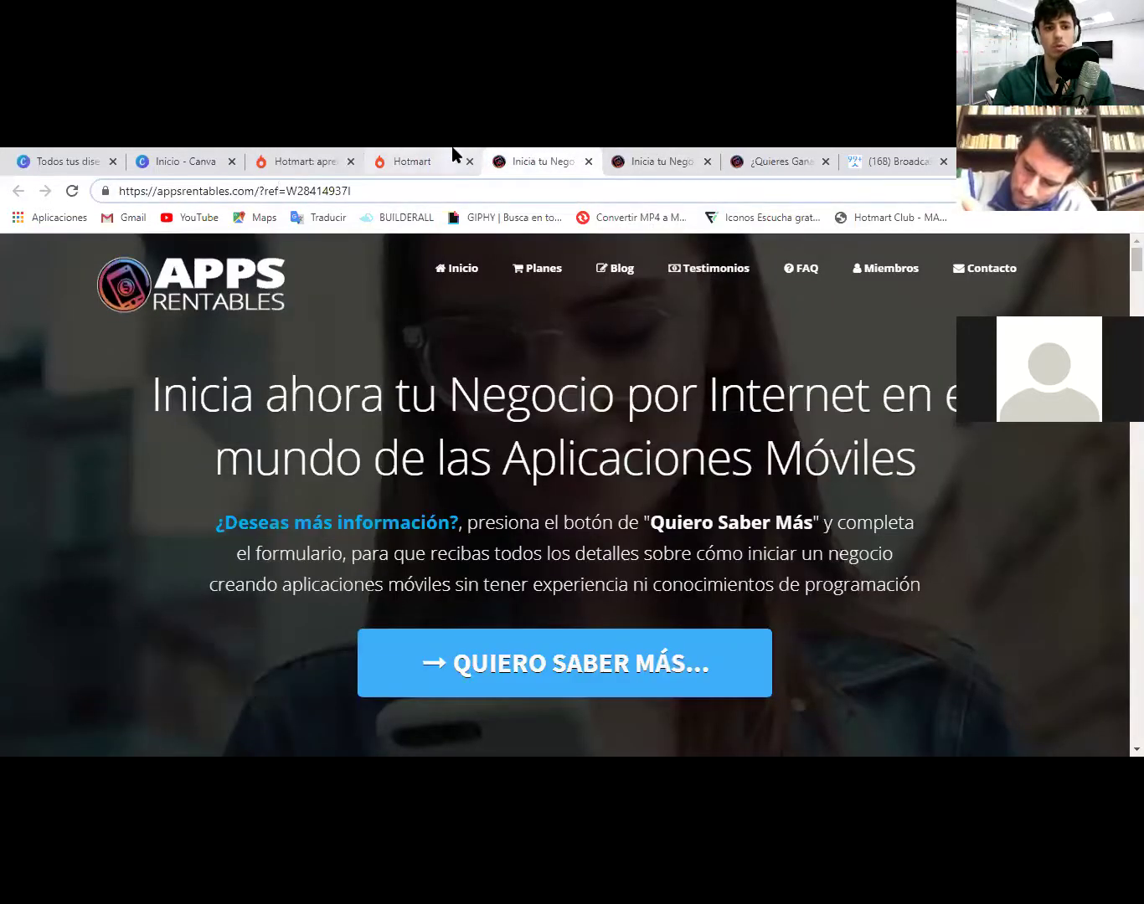
{"action": "left_click", "coordinate": [456, 157]}
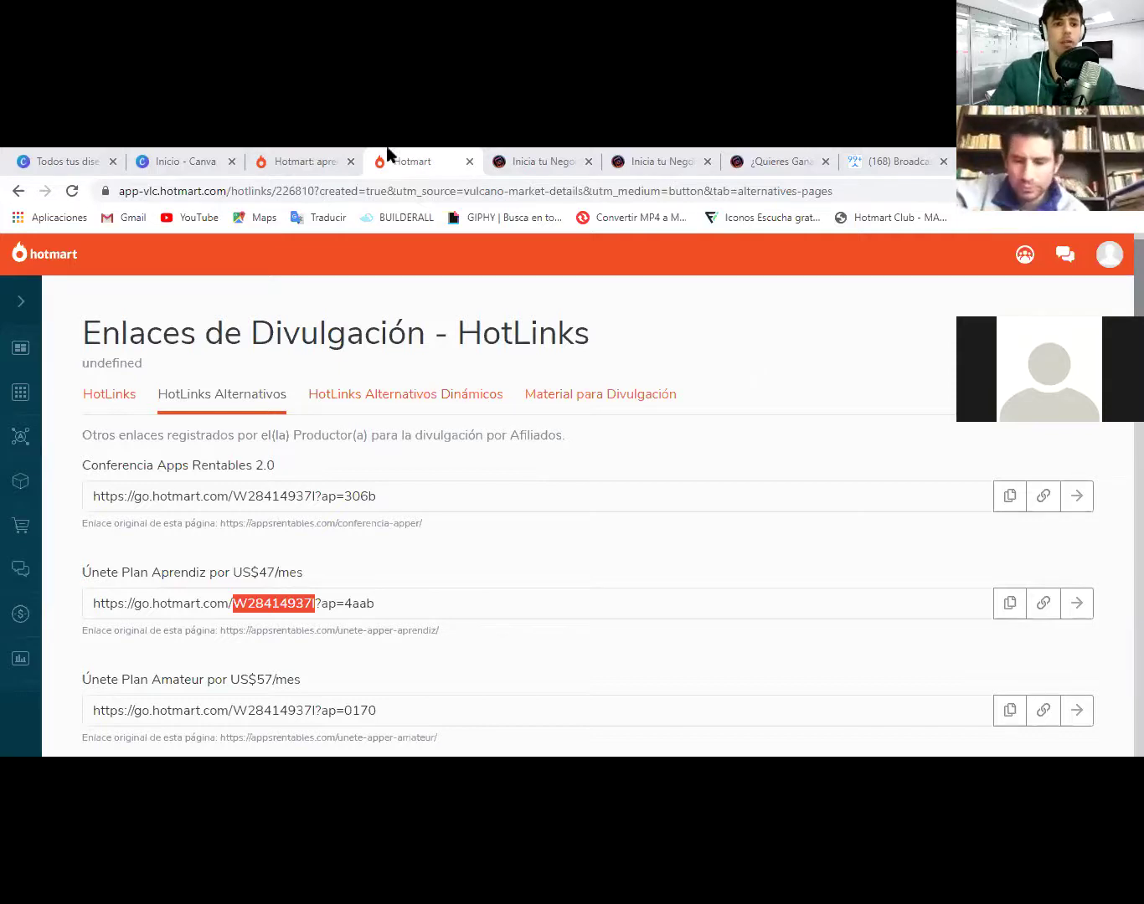
Switch to Canva and open the "¡Prepárate con migo!" design from the collection of all designs to inspect its elements.
{"action": "left_click", "coordinate": [209, 156]}
{"action": "left_click", "coordinate": [330, 395]}
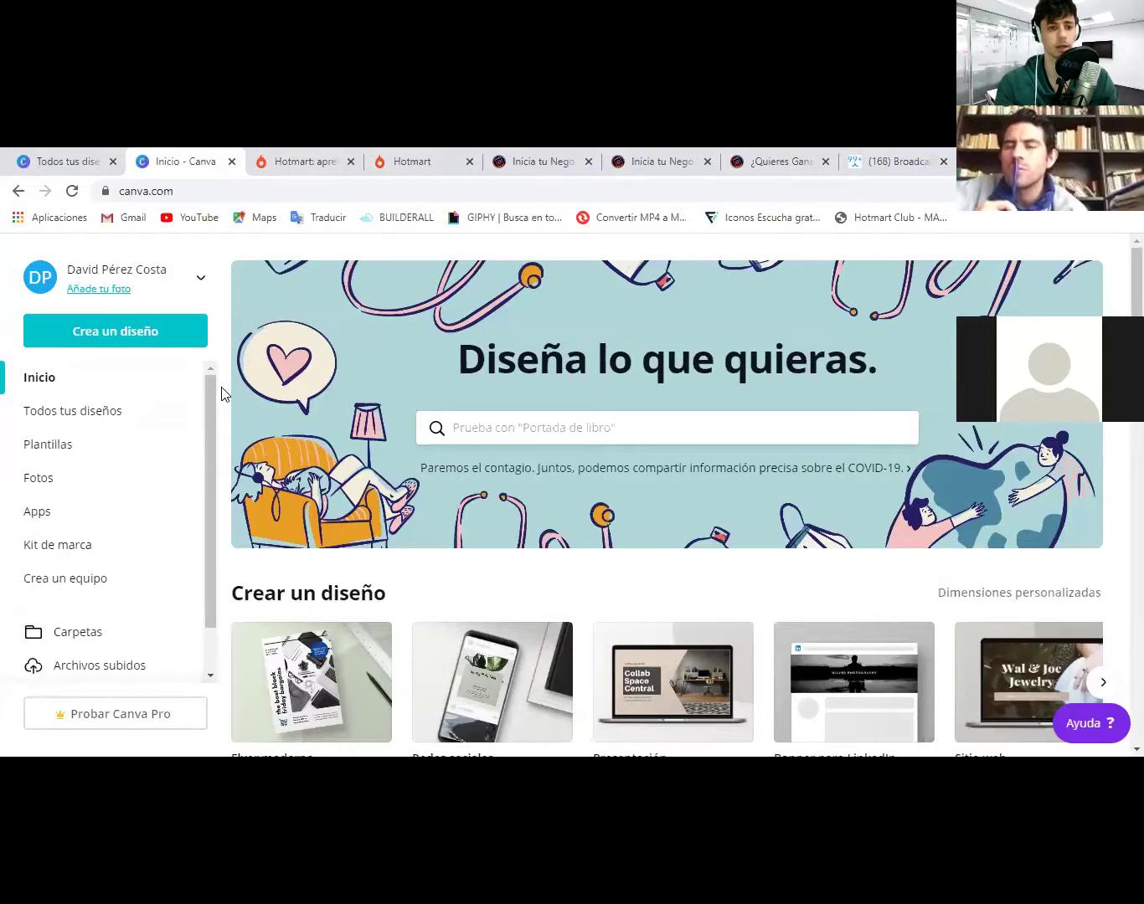
{"action": "mouse_move", "coordinate": [211, 405]}
{"action": "left_mouse_down"}
{"action": "mouse_move", "coordinate": [211, 422]}
{"action": "mouse_move", "coordinate": [210, 381]}
{"action": "left_mouse_up"}
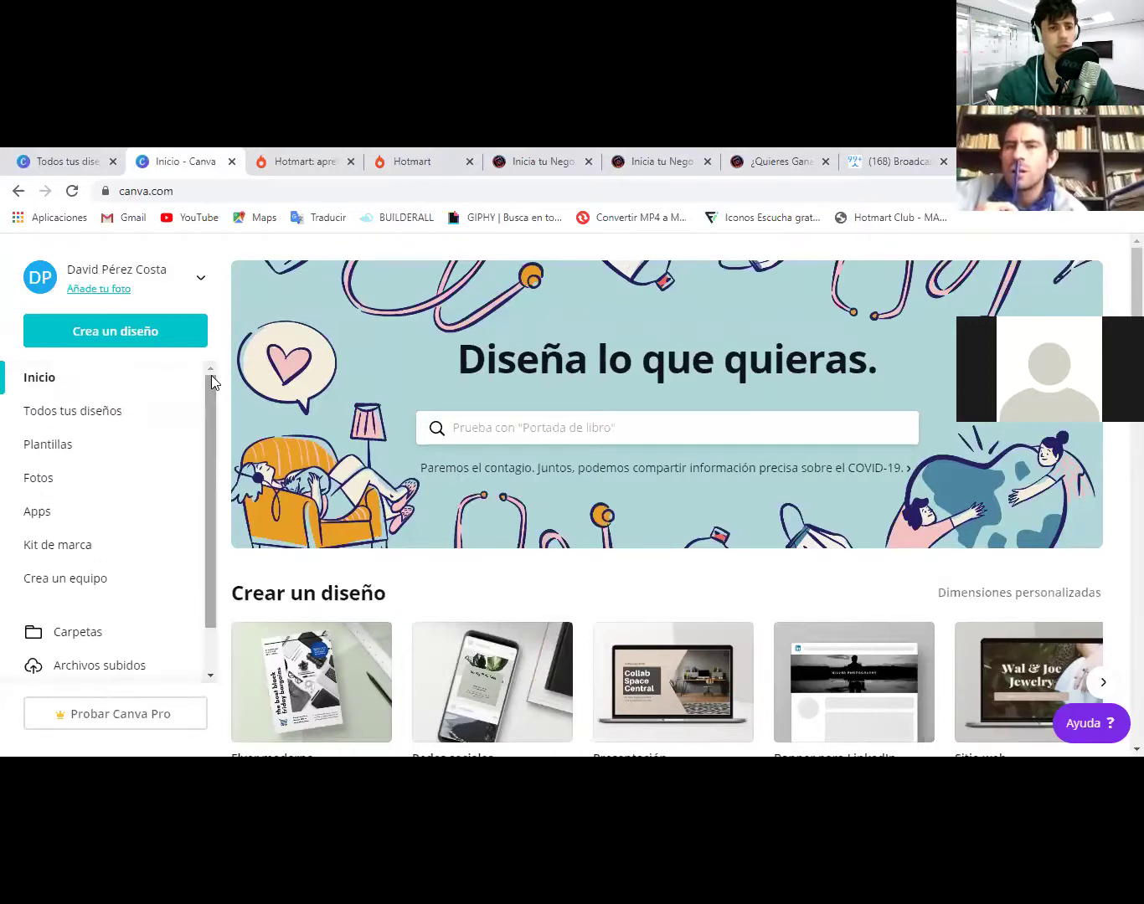
{"action": "left_click", "coordinate": [75, 415]}
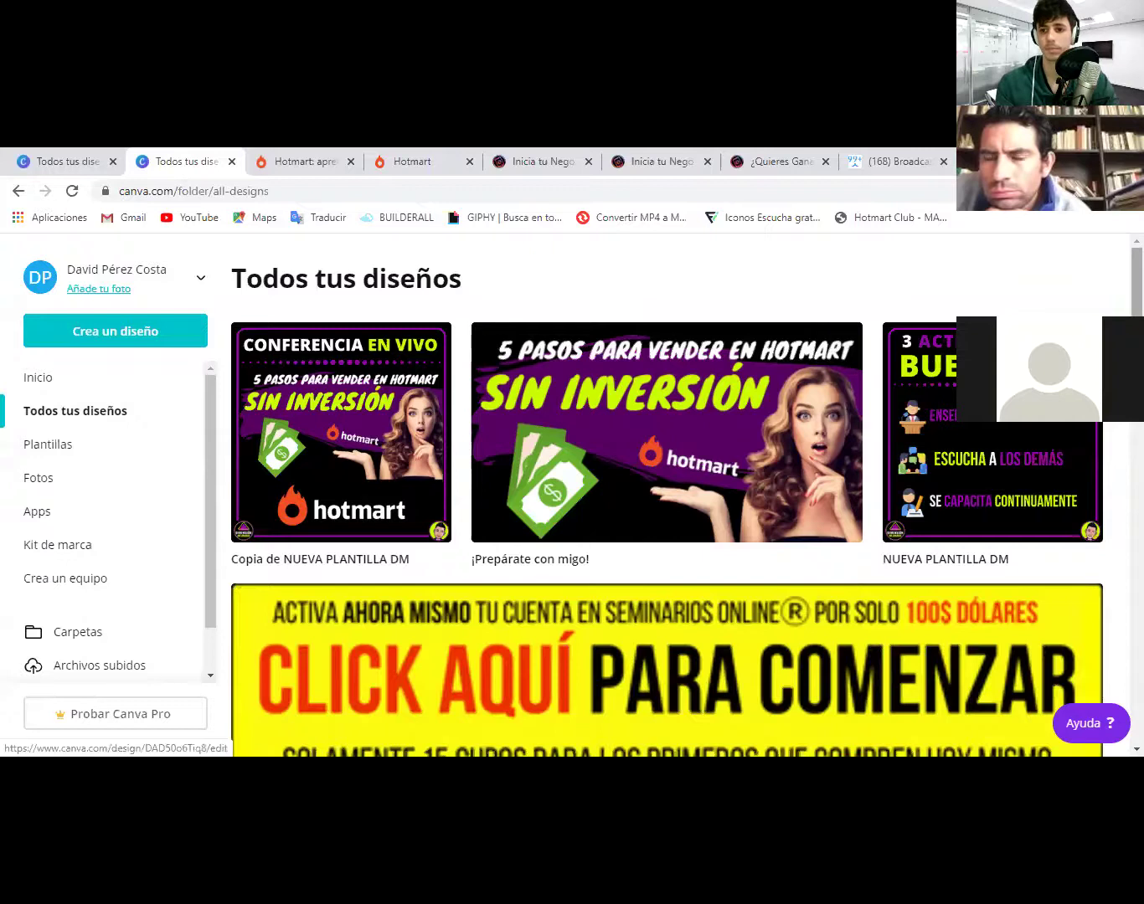
{"action": "scroll", "coordinate": [841, 352], "scroll_direction": "down", "scroll_amount": 2}
{"action": "scroll", "coordinate": [896, 335], "scroll_direction": "up", "scroll_amount": 2}
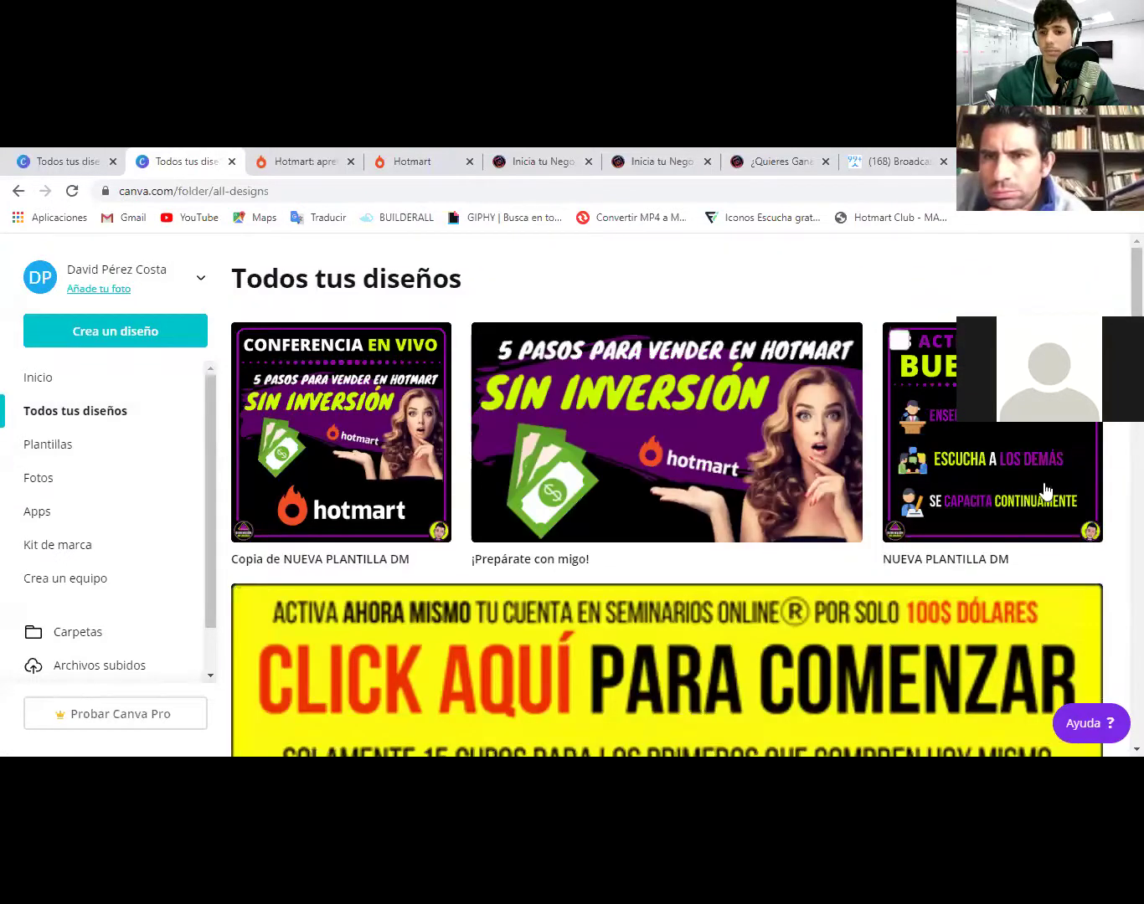
{"action": "left_click", "coordinate": [641, 408]}
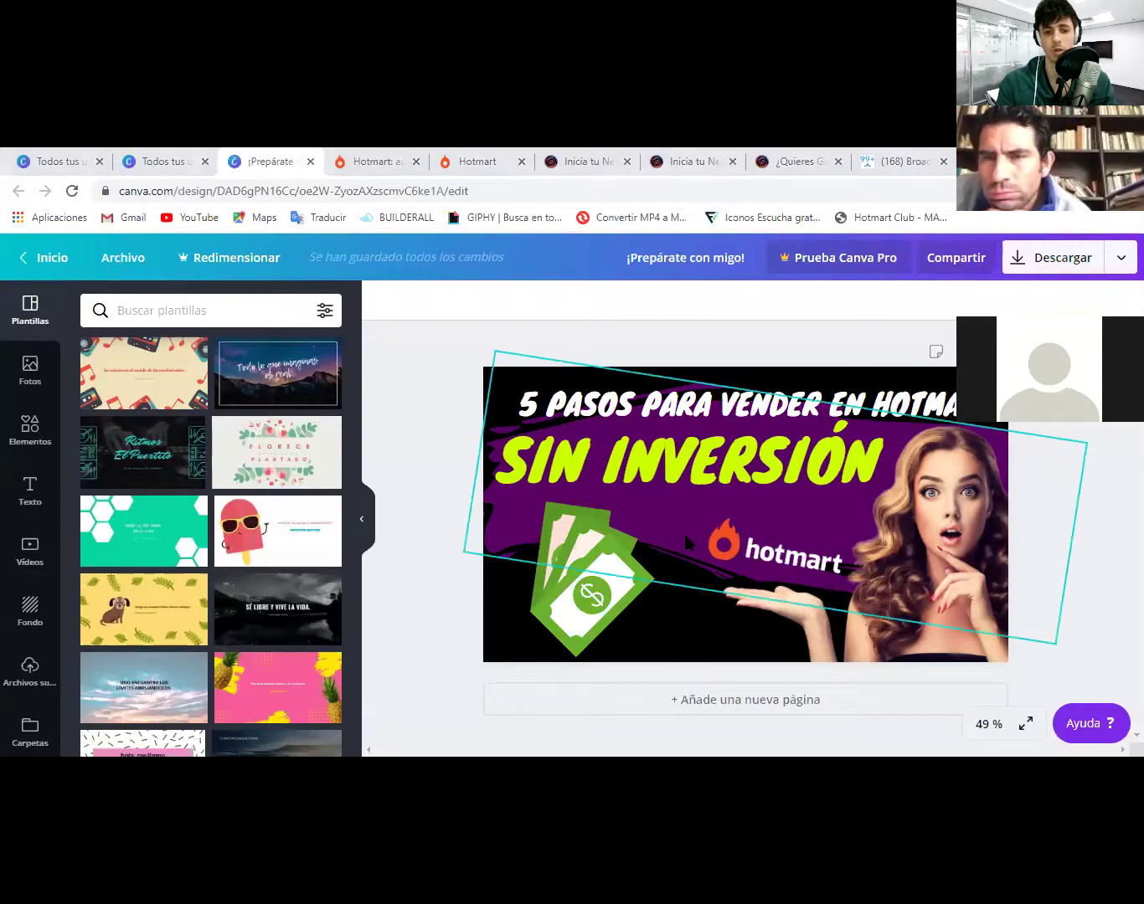
{"action": "mouse_move", "coordinate": [685, 539]}
{"action": "left_mouse_down"}
{"action": "mouse_move", "coordinate": [666, 542]}
{"action": "mouse_move", "coordinate": [684, 547]}
{"action": "mouse_move", "coordinate": [685, 527]}
{"action": "mouse_move", "coordinate": [702, 525]}
{"action": "mouse_move", "coordinate": [685, 526]}
{"action": "mouse_move", "coordinate": [682, 541]}
{"action": "left_mouse_up"}
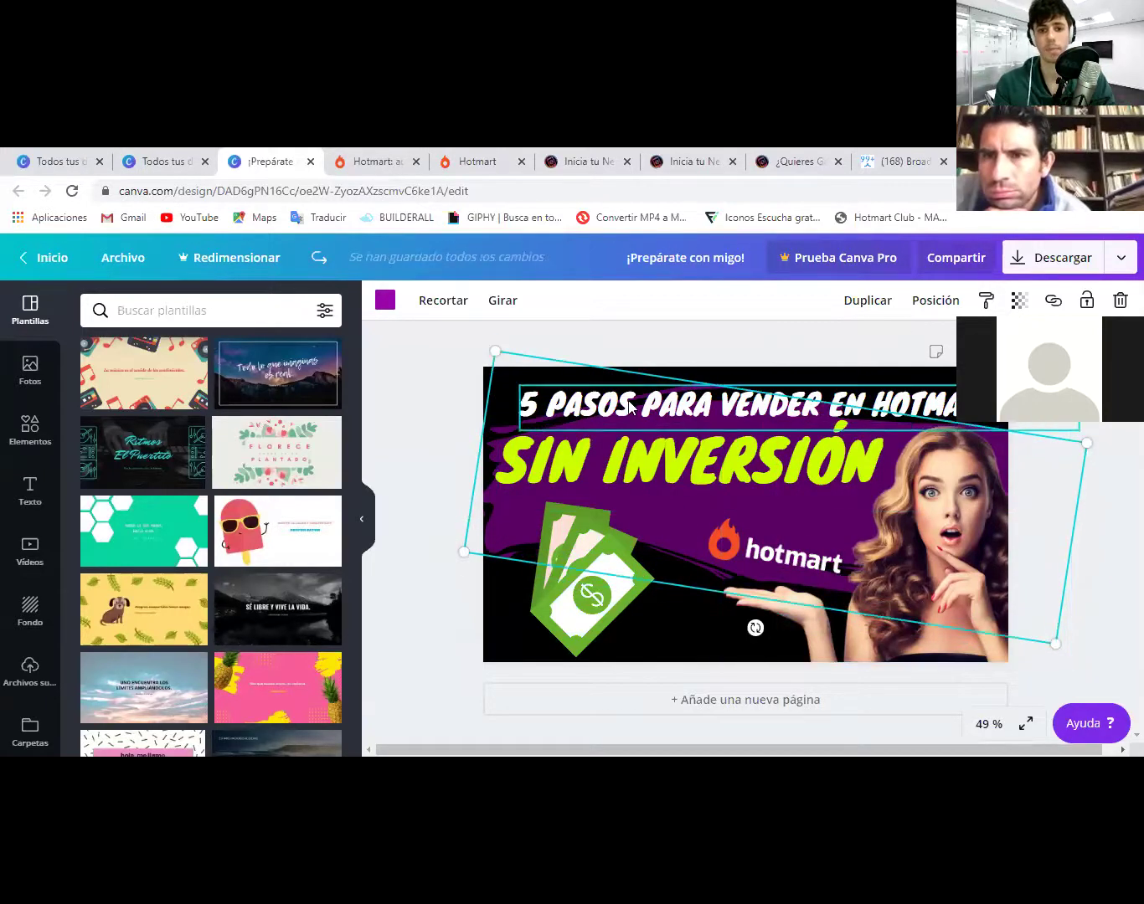
Return to the Canva home page and create a new blank Logotipo design.
{"action": "left_click", "coordinate": [23, 258]}
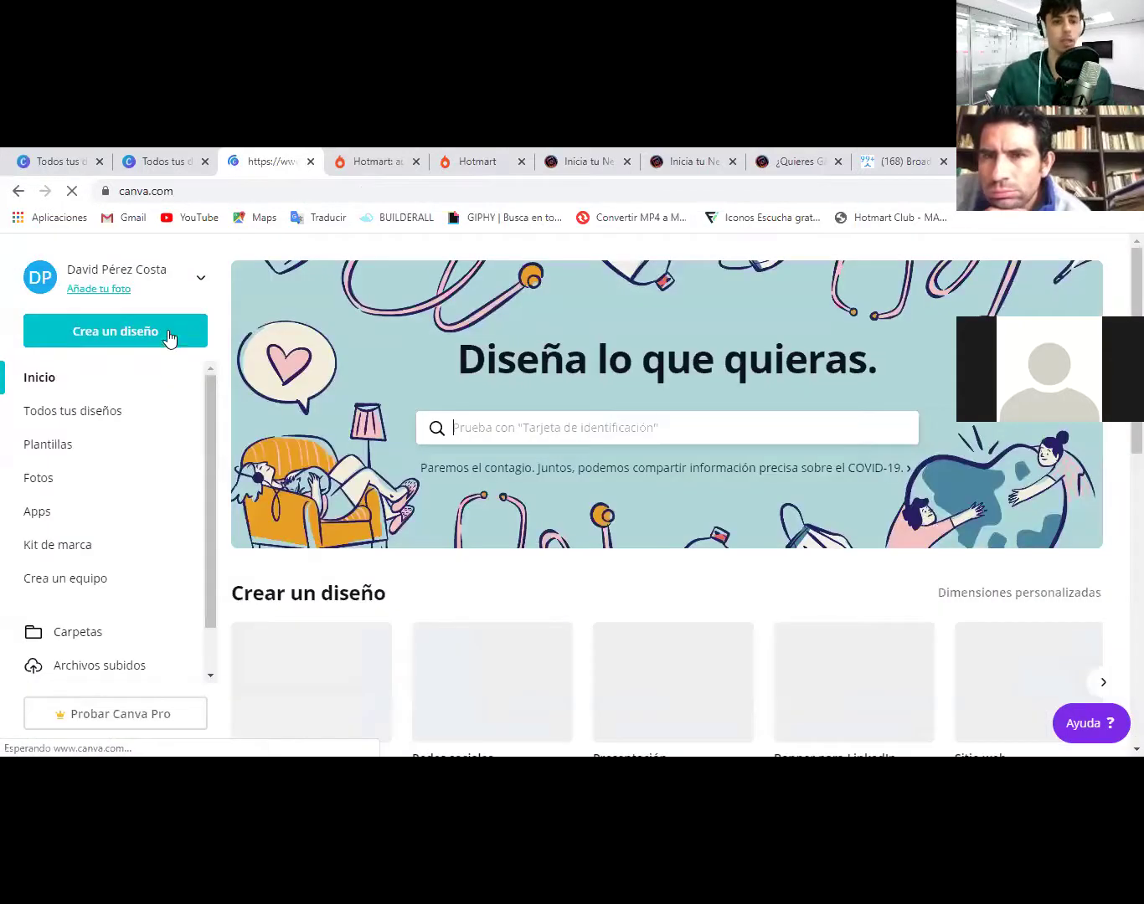
{"action": "left_click", "coordinate": [179, 333]}
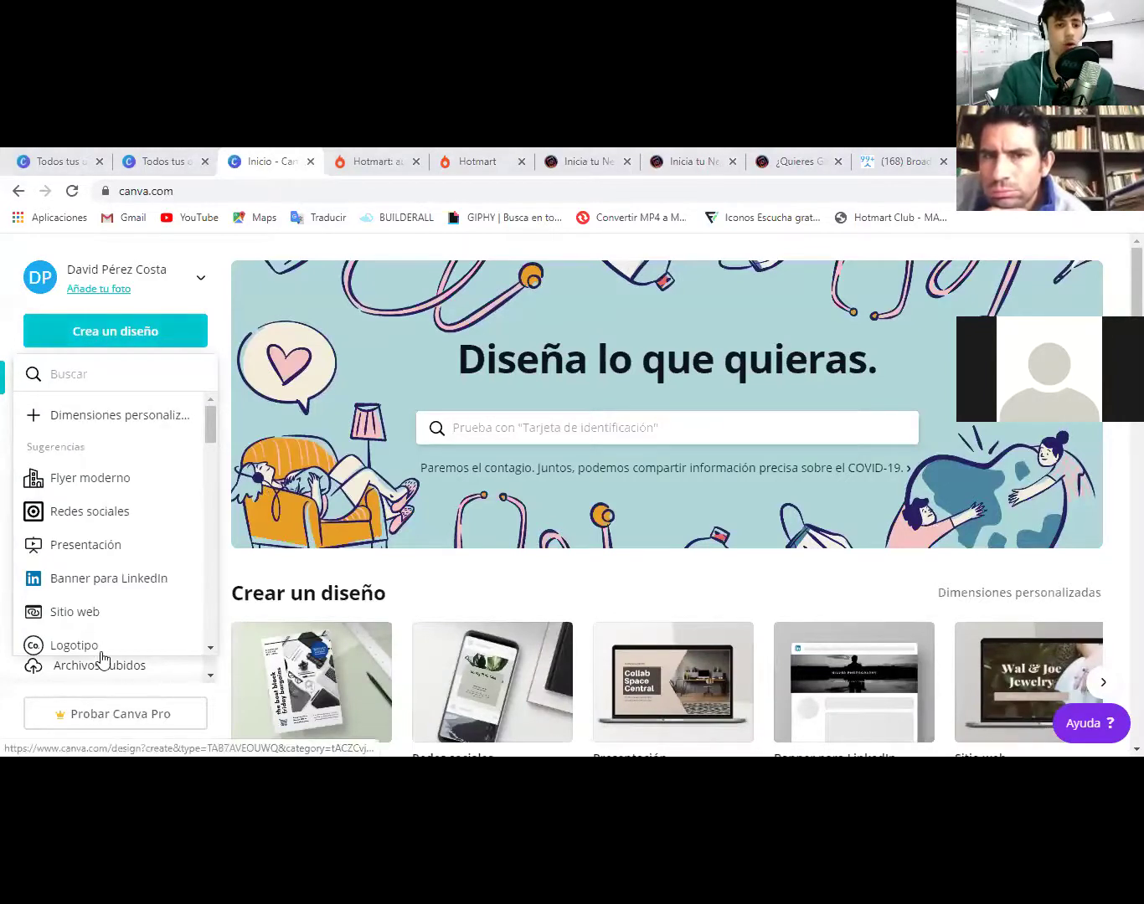
{"action": "left_click", "coordinate": [72, 646]}
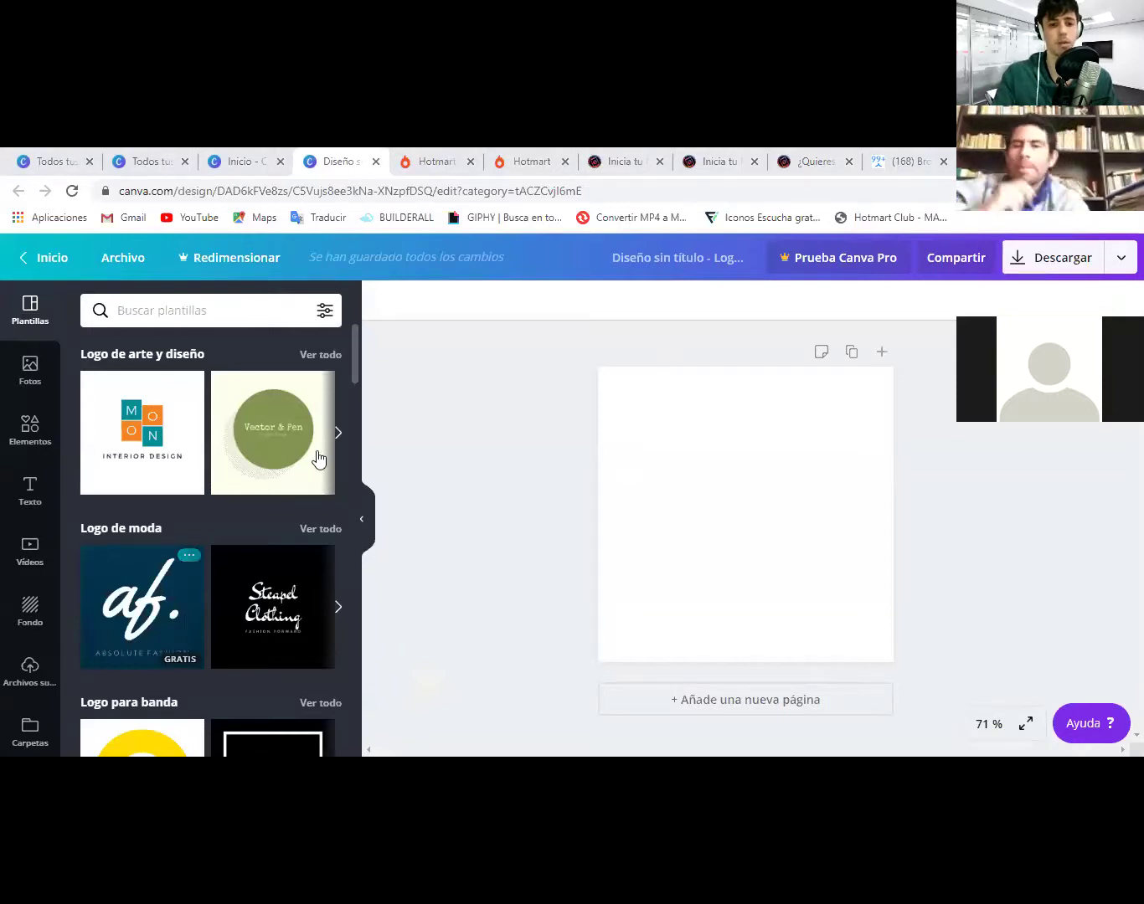
Browse the logo template categories and apply the "Modern Space" template to the blank page.
{"action": "left_click_drag", "start_coordinate": [355, 368], "coordinate": [349, 625]}
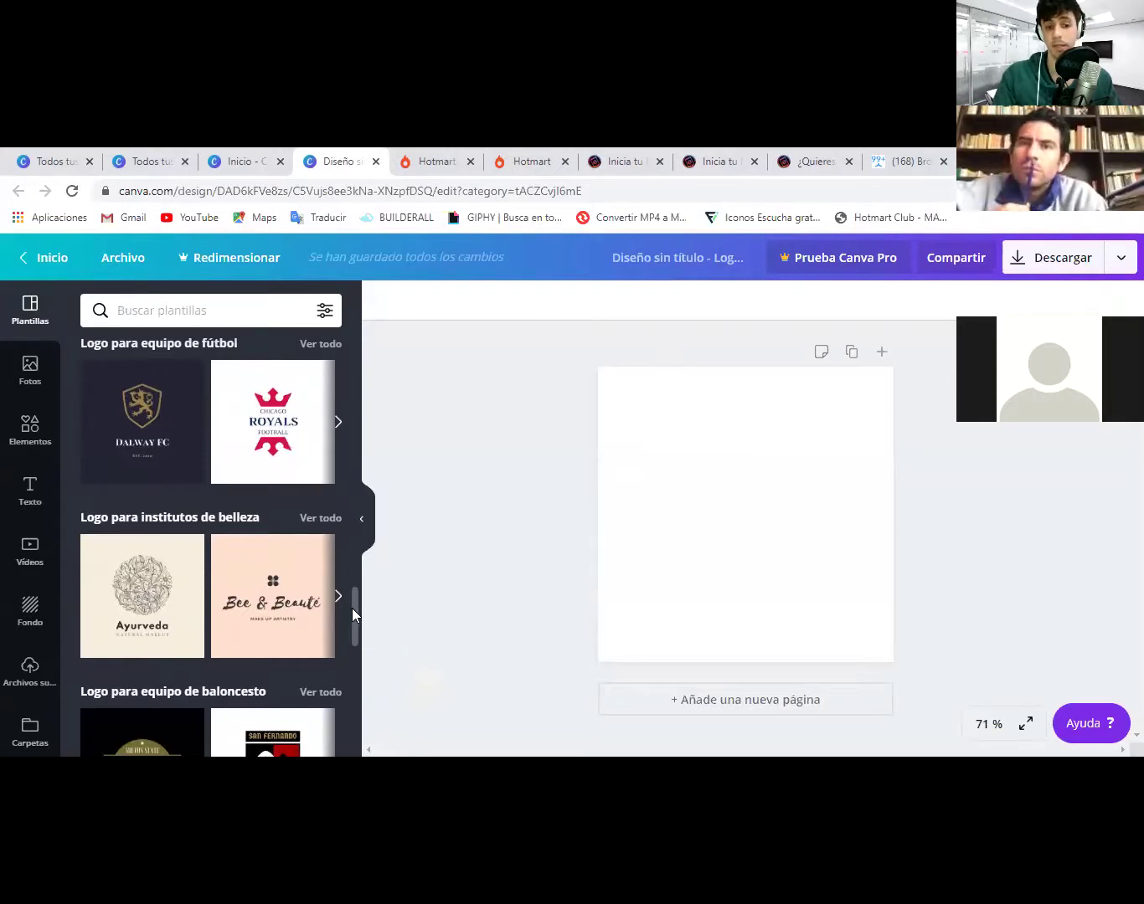
{"action": "scroll", "coordinate": [340, 696], "scroll_direction": "down", "scroll_amount": 8}
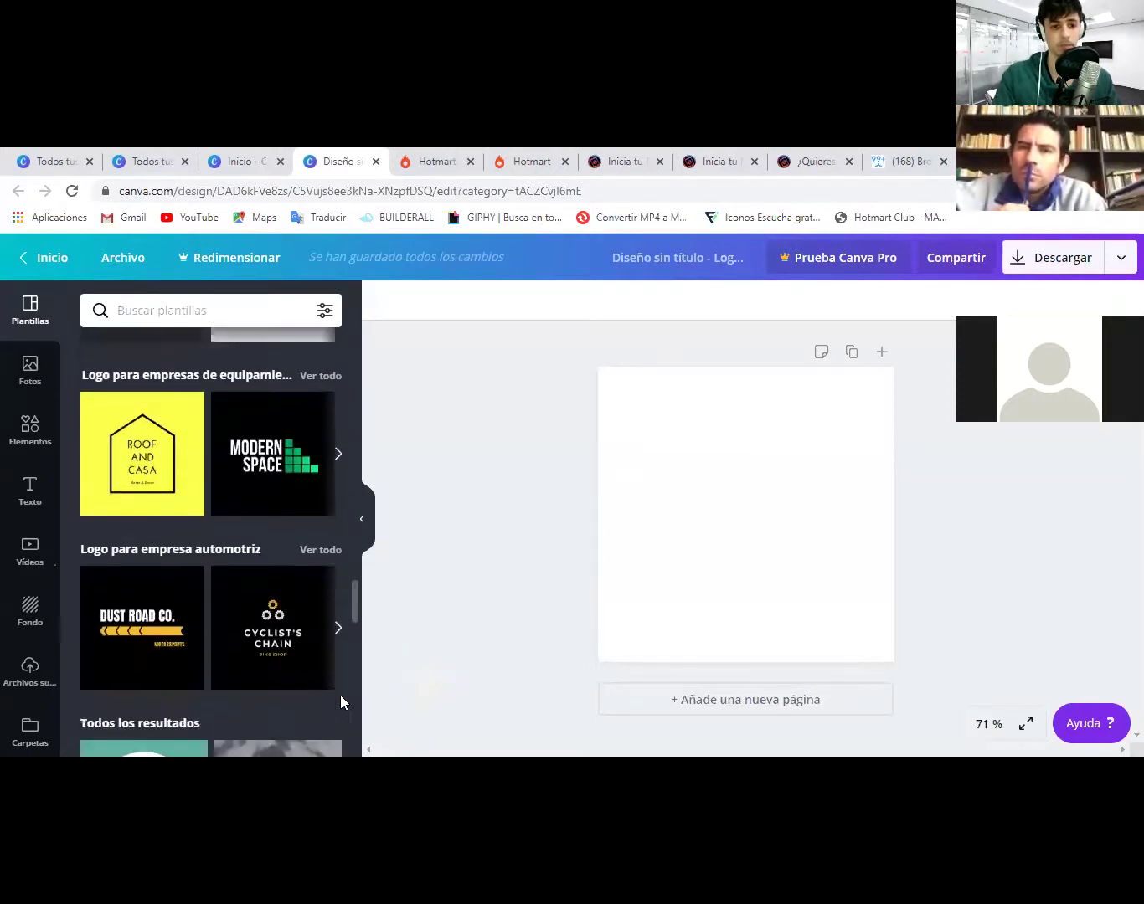
{"action": "left_click", "coordinate": [282, 477]}
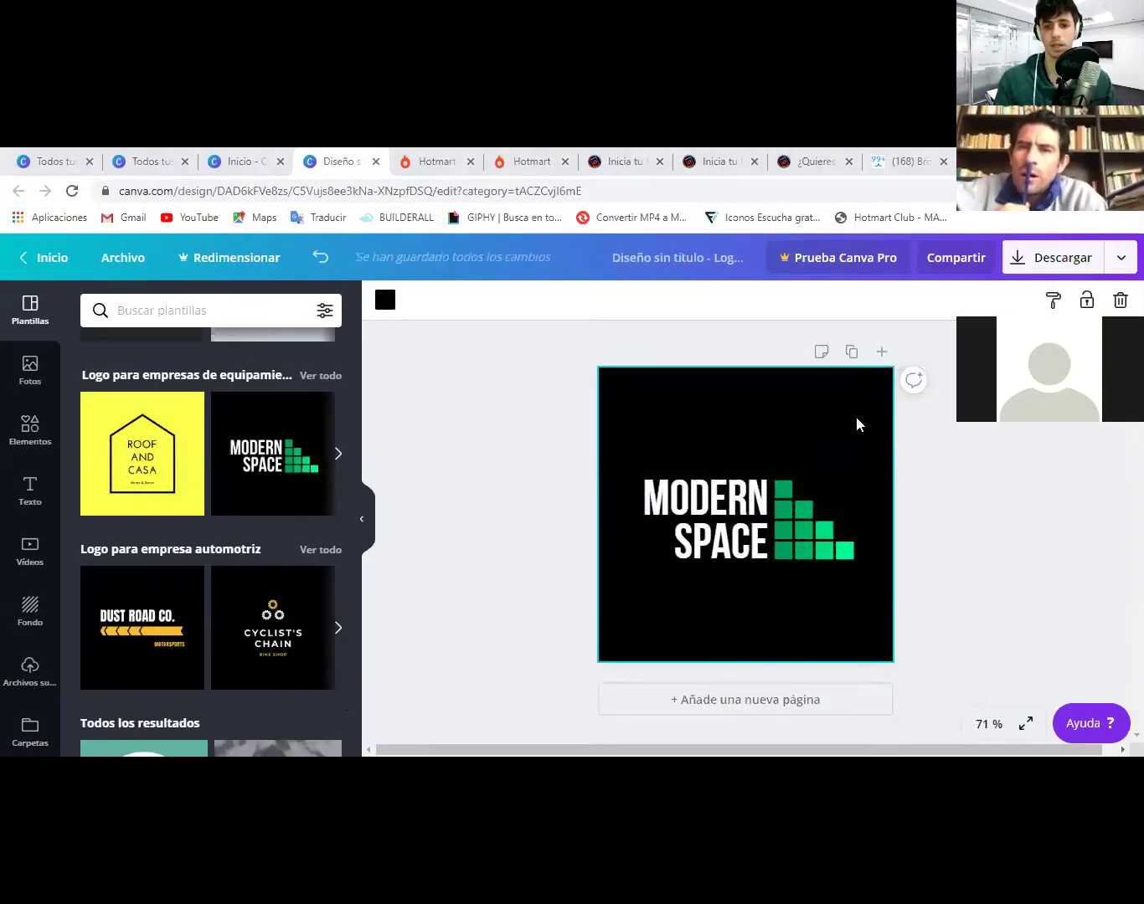
Select the green stepped-squares graphic in the "Modern Space" logo.
{"action": "left_click", "coordinate": [798, 508]}
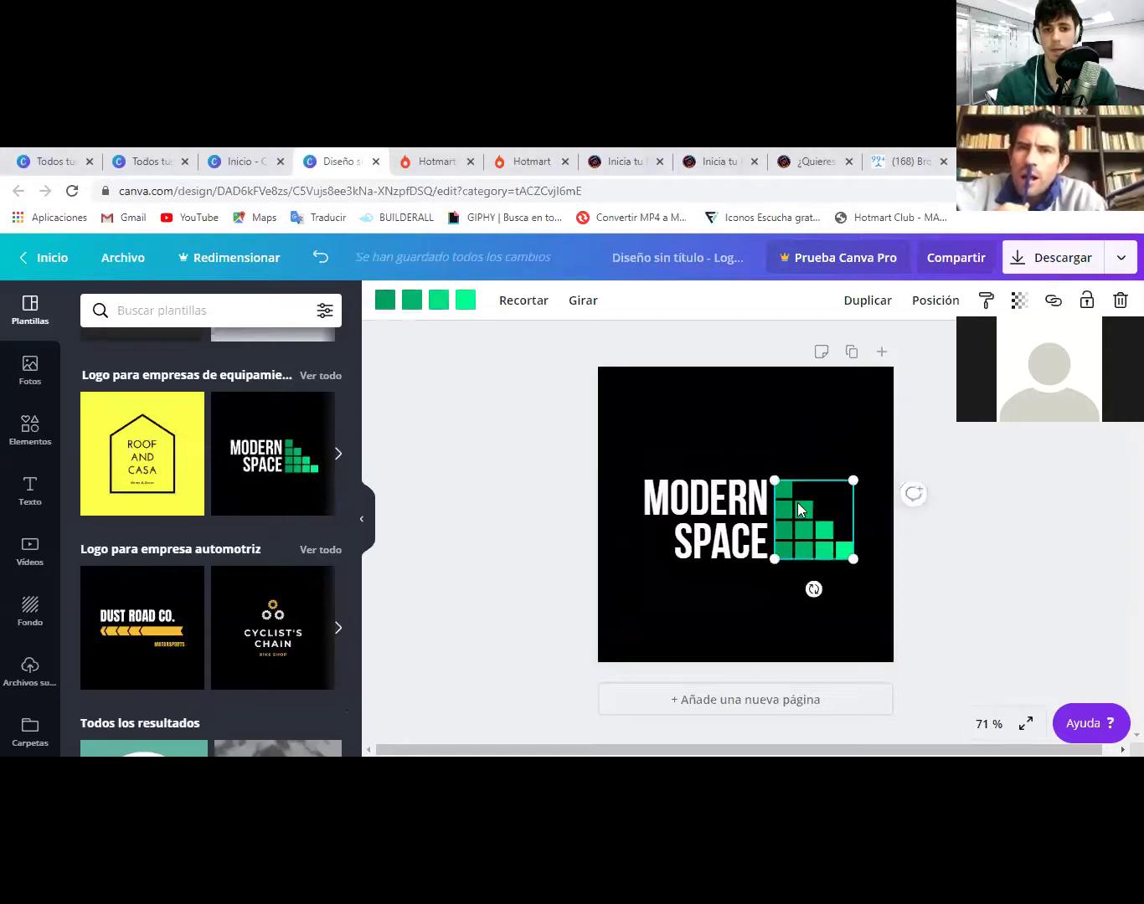
{"action": "left_click", "coordinate": [635, 375]}
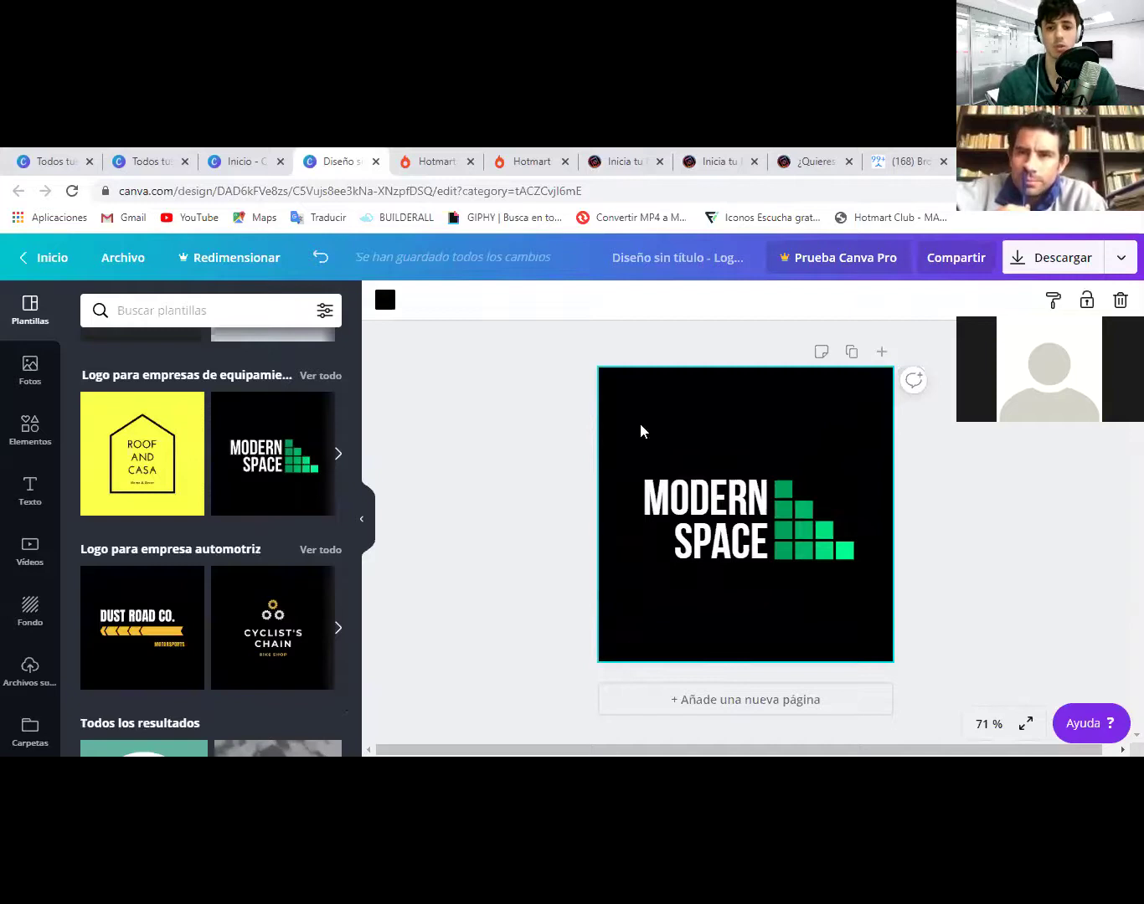
{"action": "left_click", "coordinate": [807, 499]}
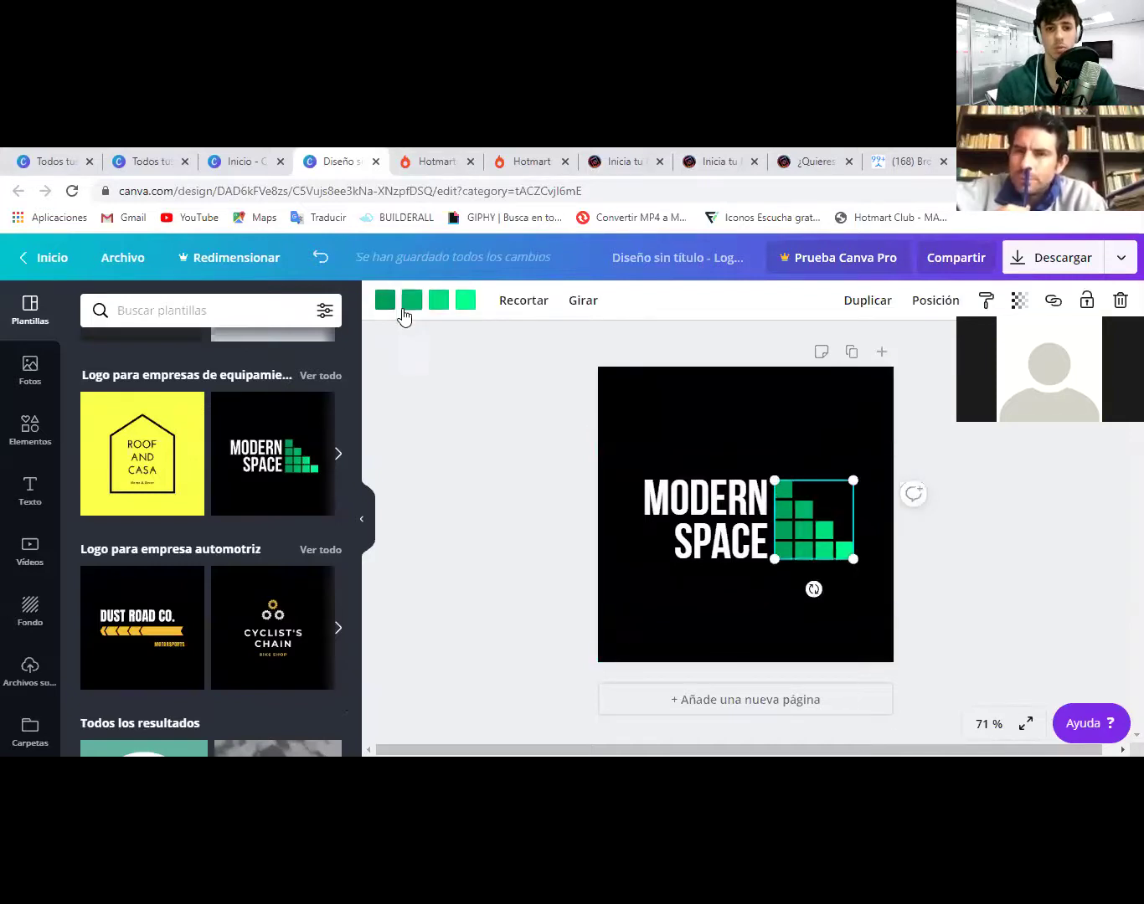